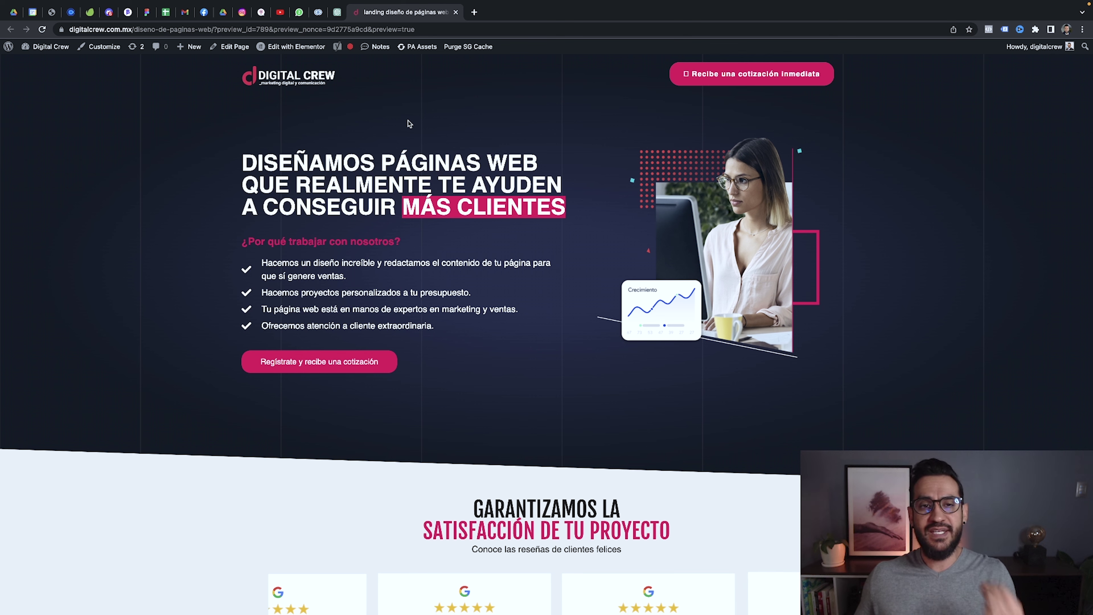
- Switch to ChatGPT and begin the prompt with "escribe un comercial breve para venta de servicios de divorcios,"
key(ctrl+shift+Tab)
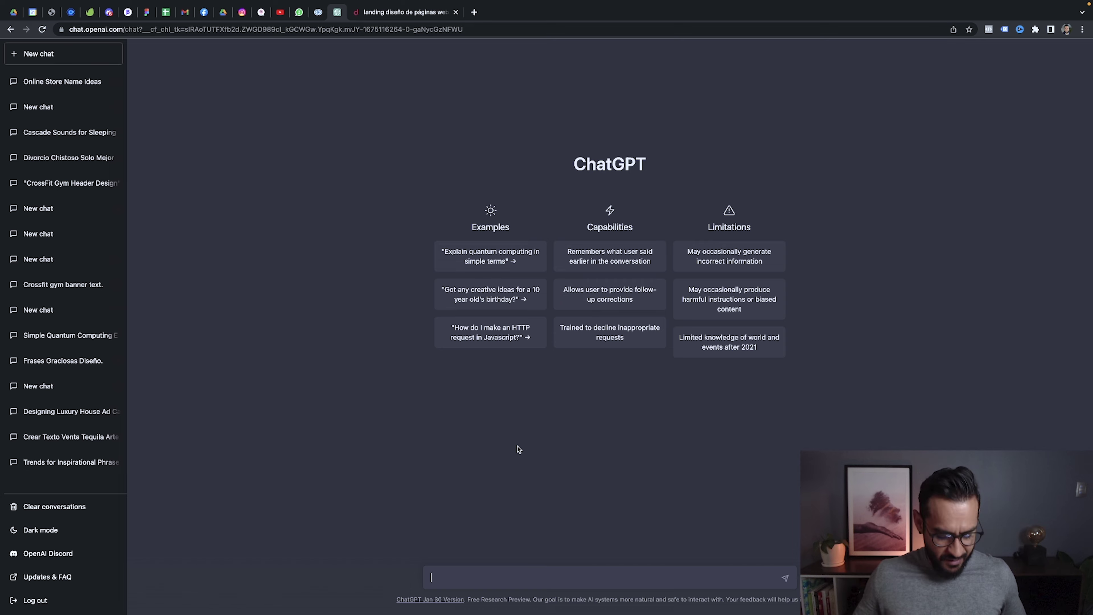
text(escribe u)
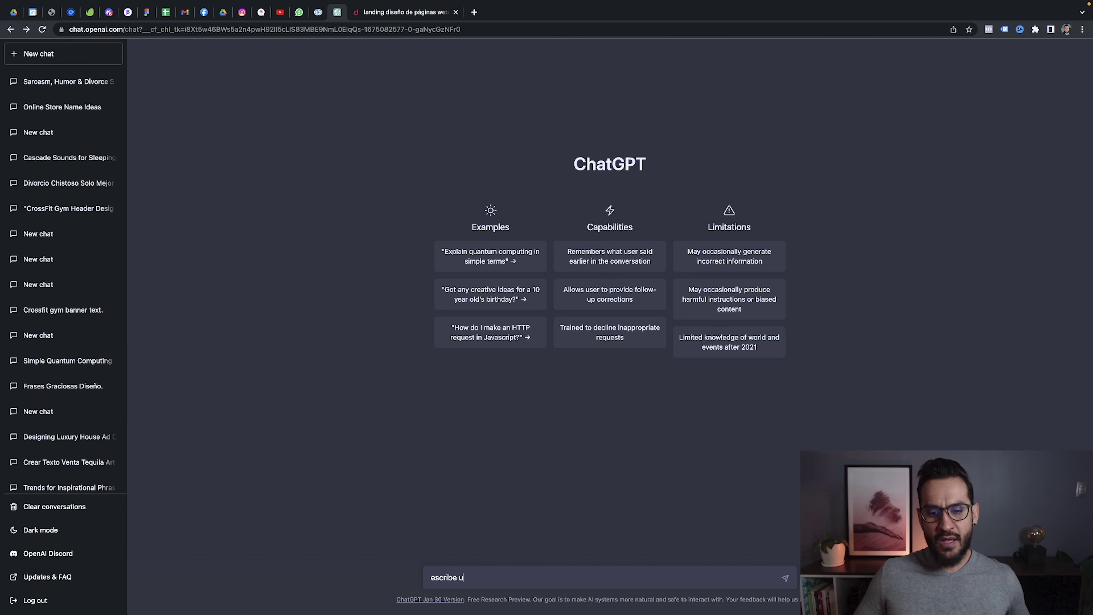
text(n comercial breve)
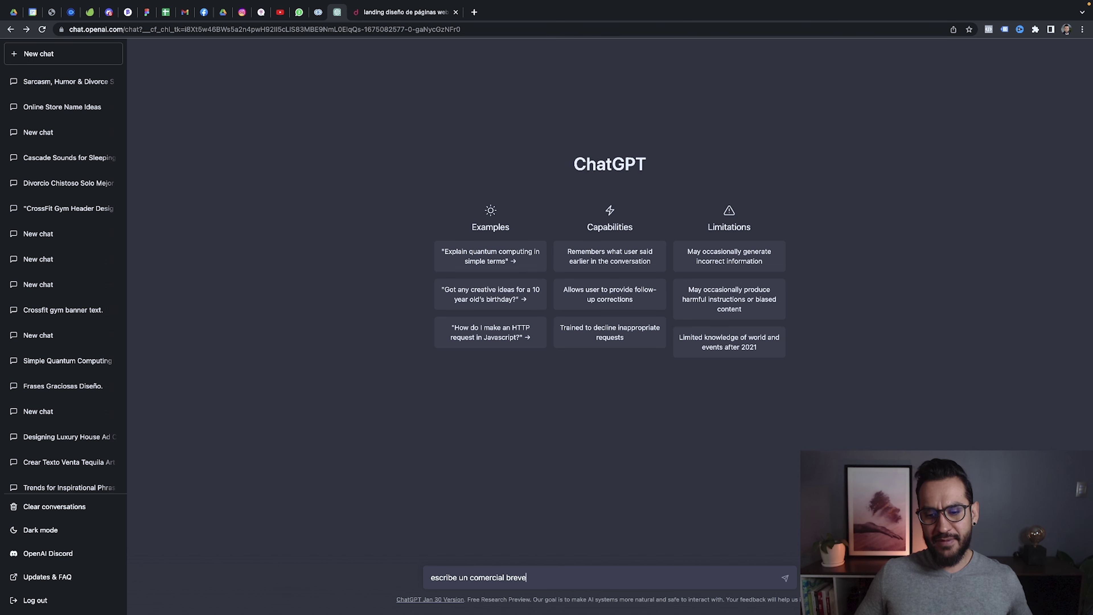
text( para venta de servi)
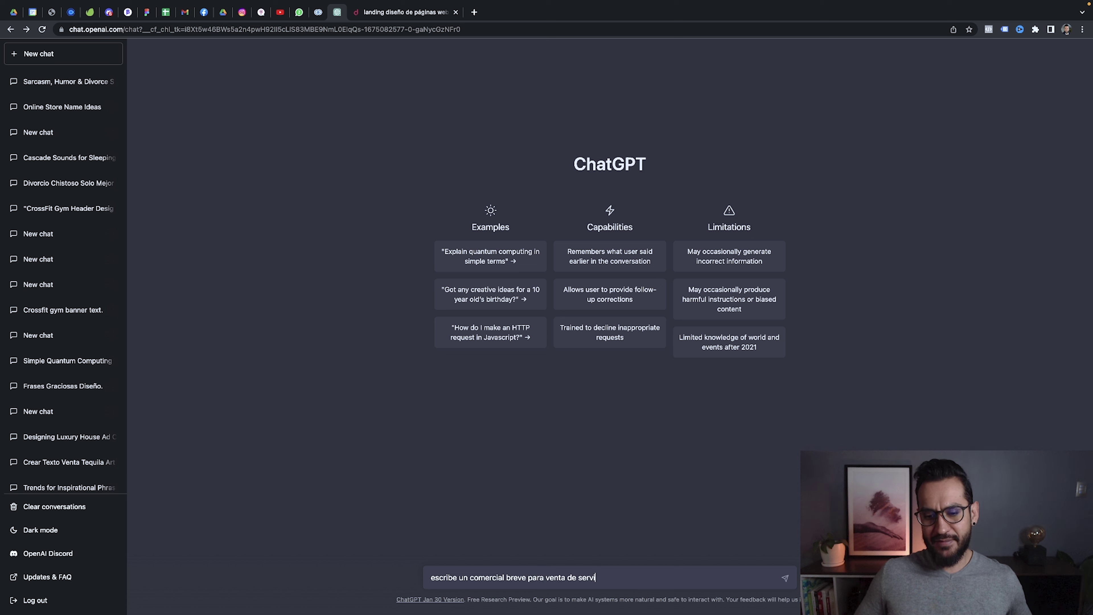
text(cios de divor)
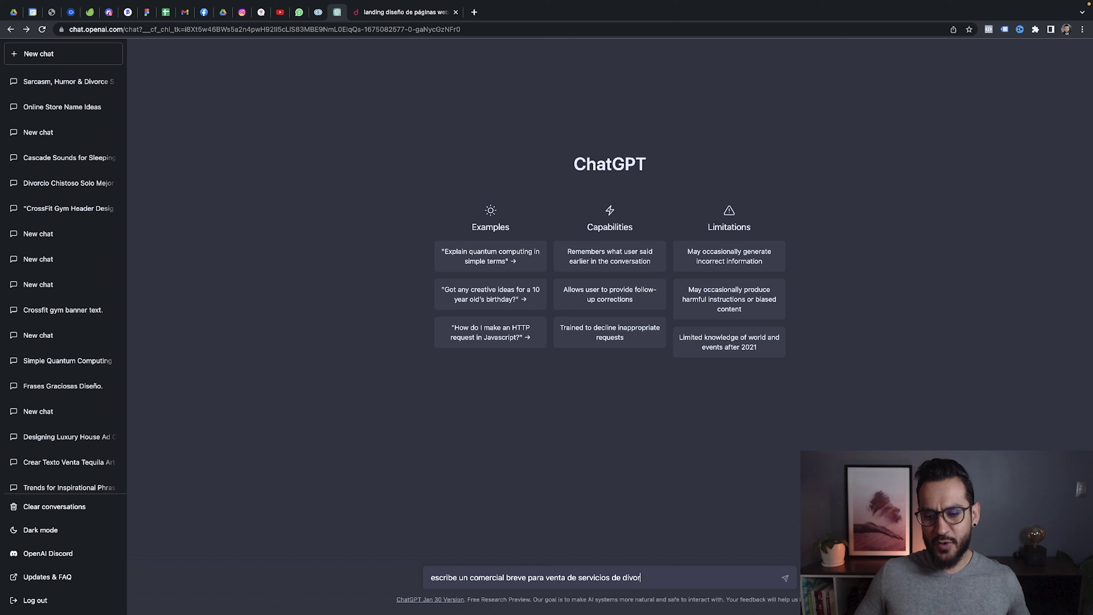
text(icios, incl)
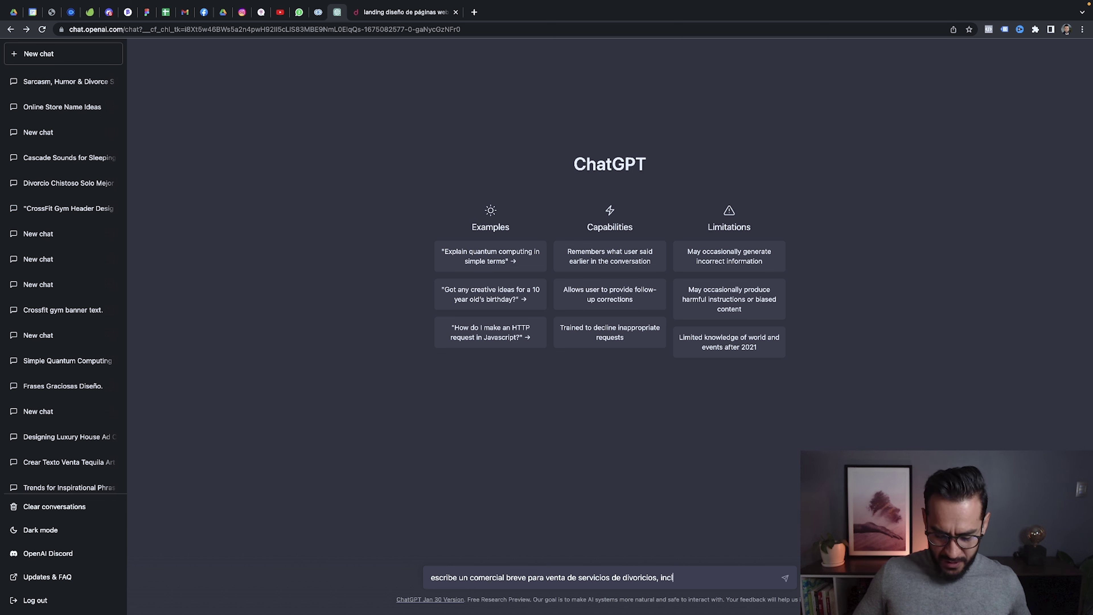
text(uye i)
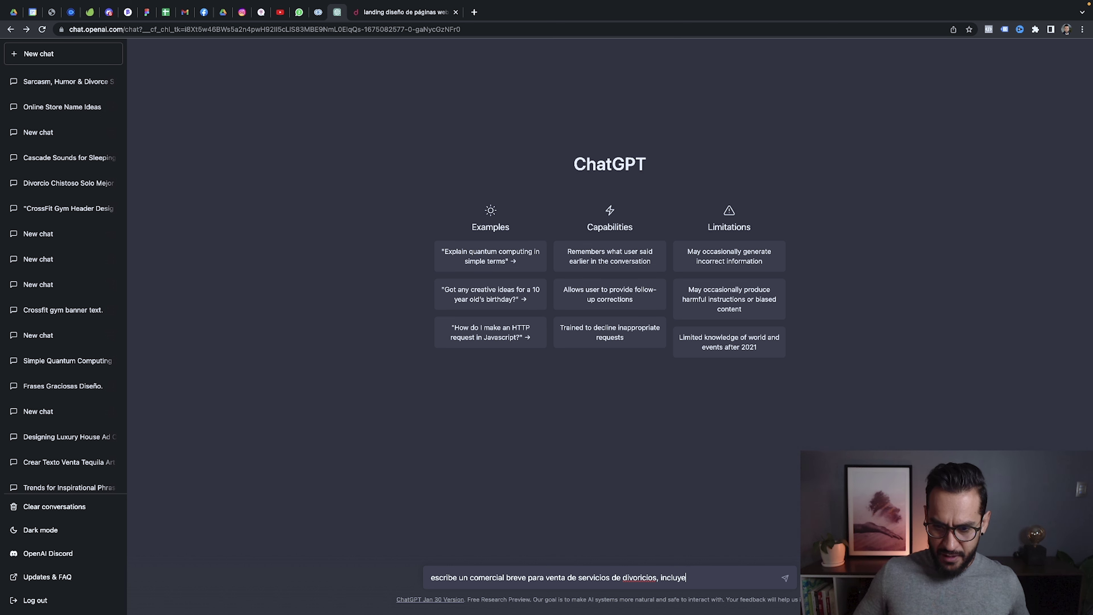
key(BackSpace)
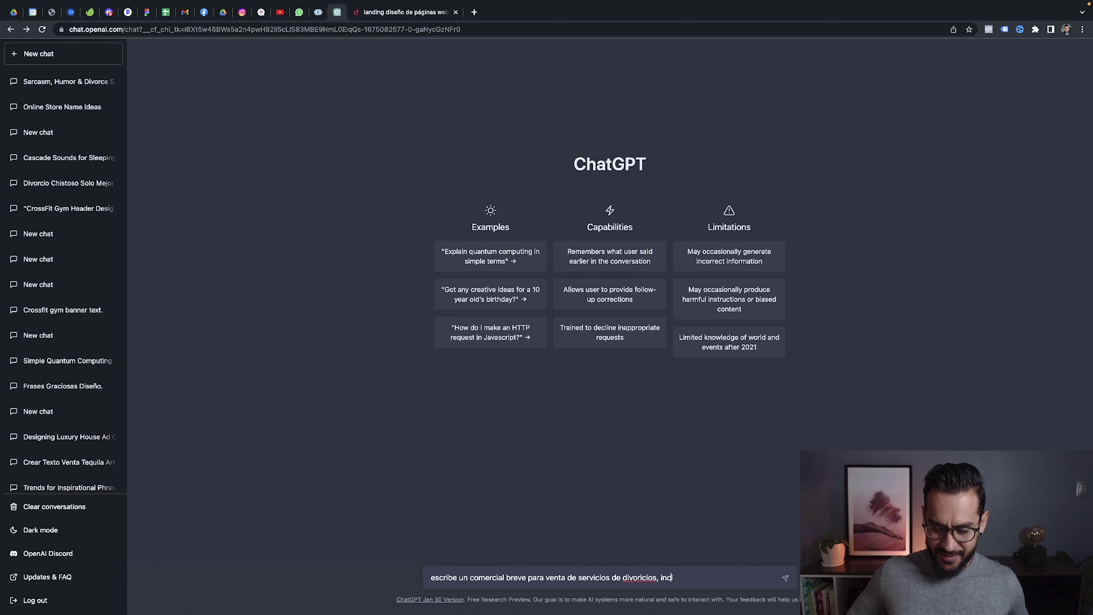
click(642, 577)
key(BackSpace)
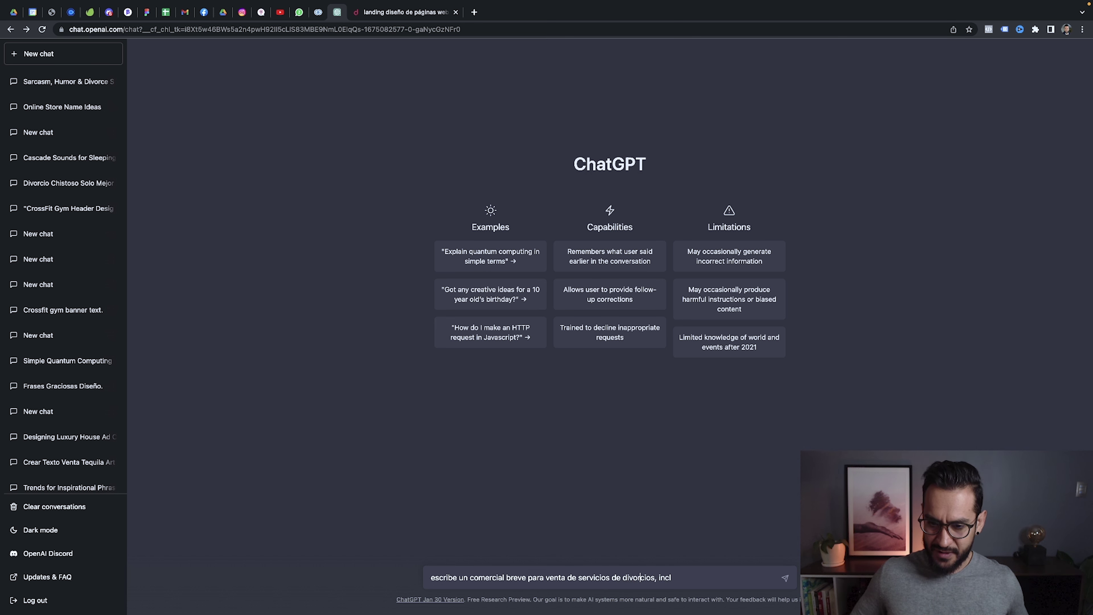
- Continue the prompt with "incluye un chiste muy sarcástico y" to request a sarcastic joke
text(luye un ch)
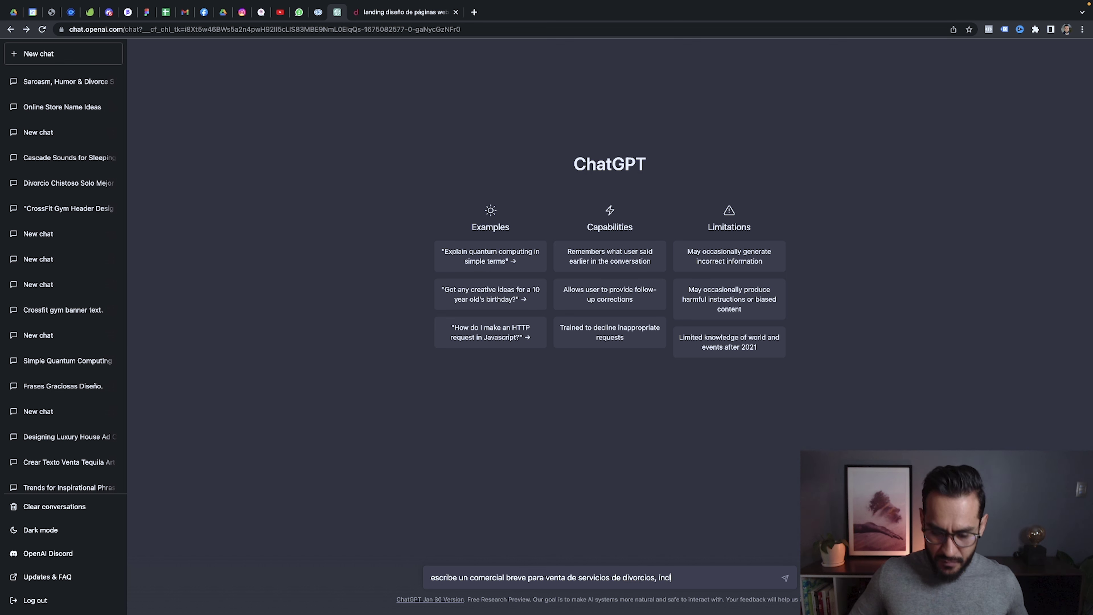
text(iste)
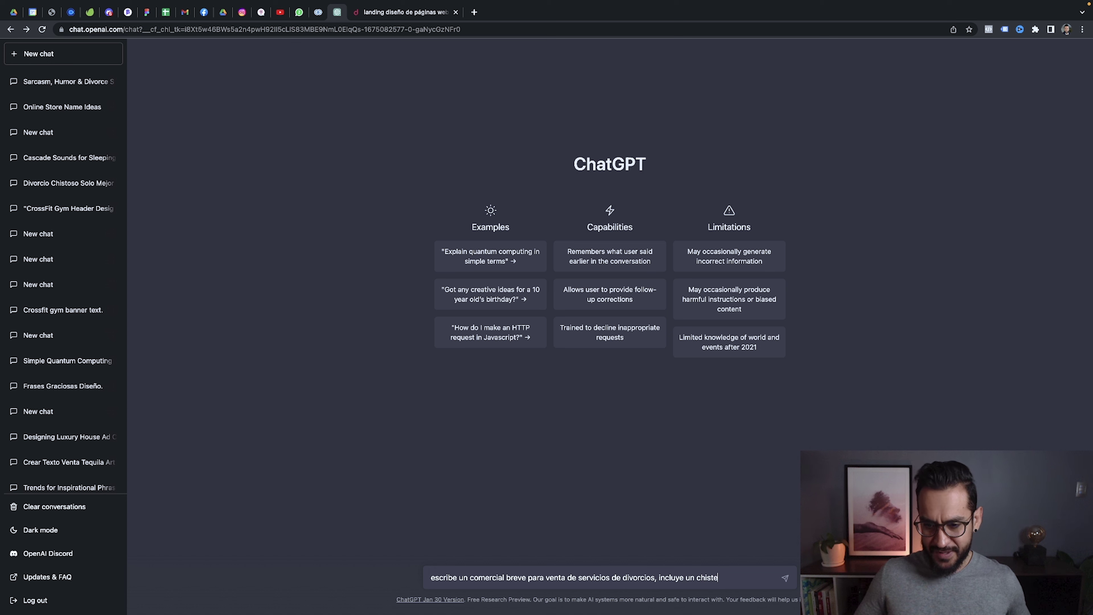
text( muy sarcástico)
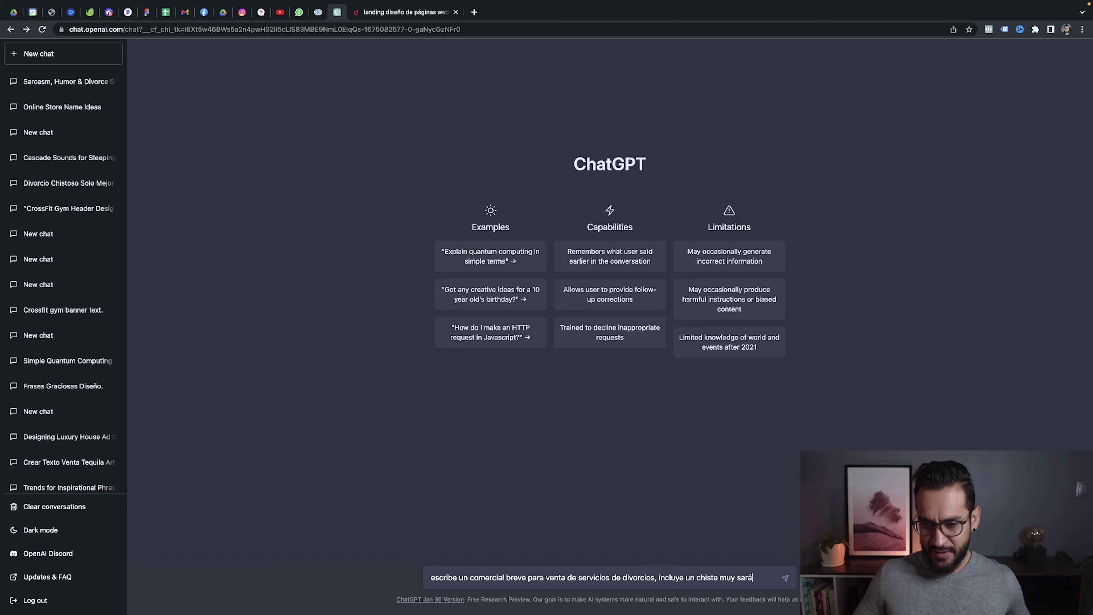
text( y )
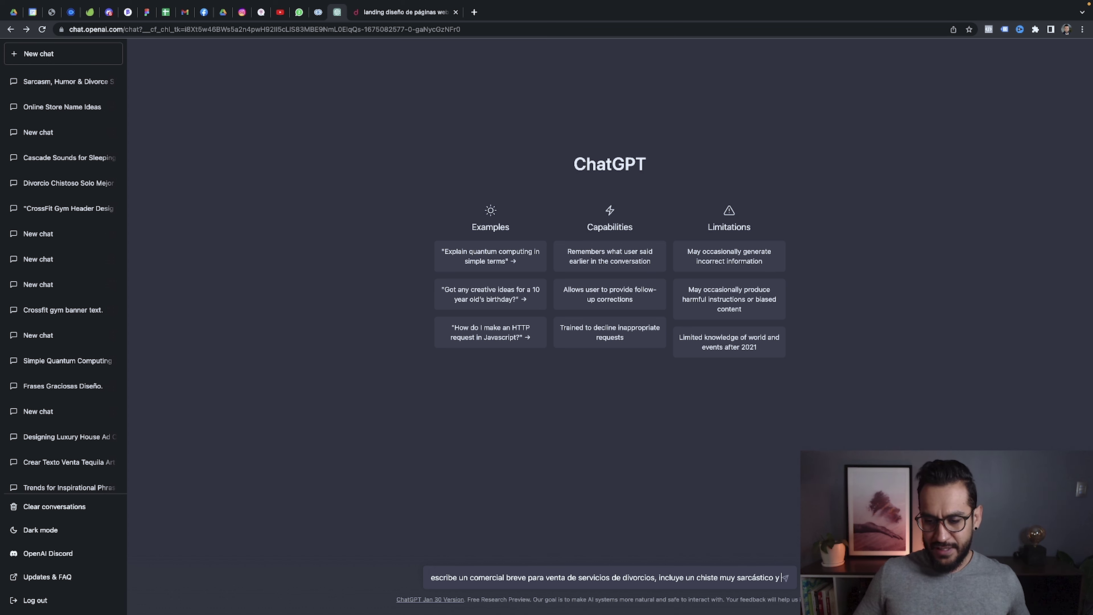
- Add the instruction "resalta la frase que es mejor vivir solo que mal acompañado," to the prompt
text(resalta la d)
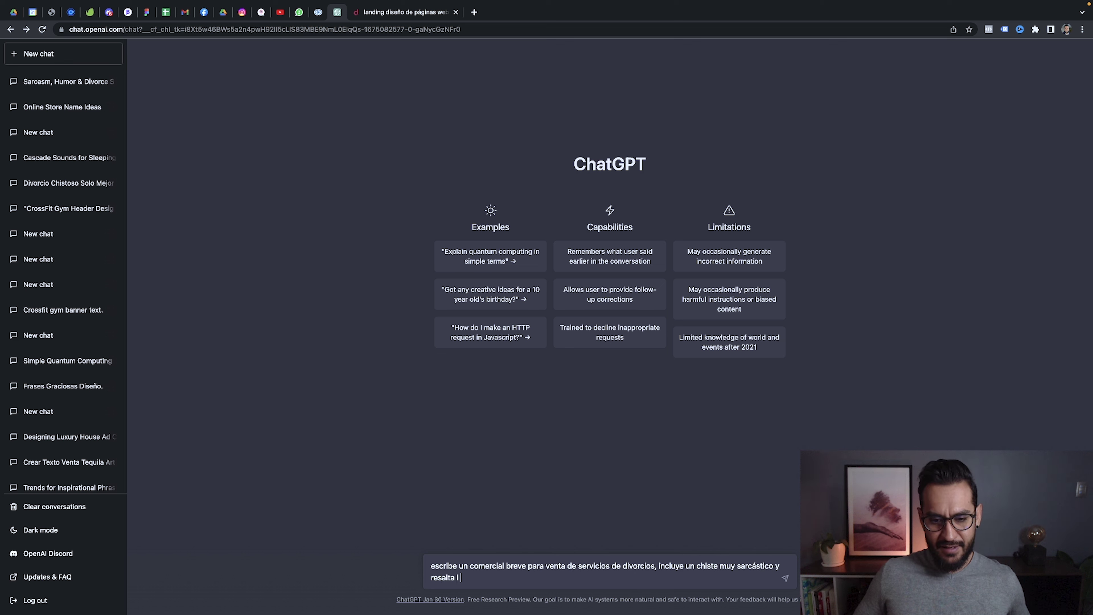
key(BackSpace)
text(fr)
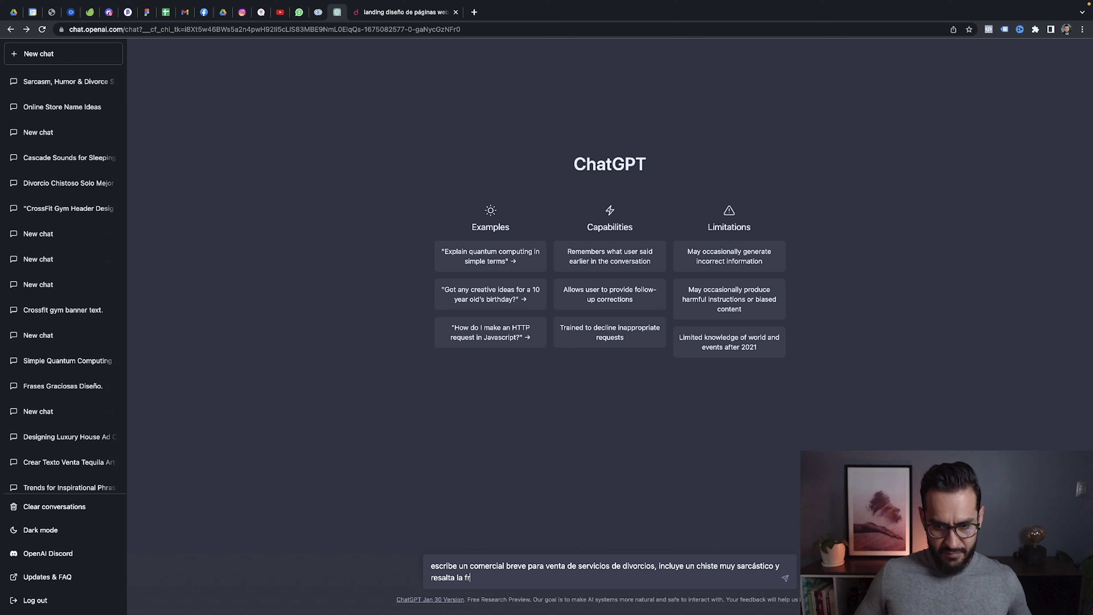
text(ase que es mejor )
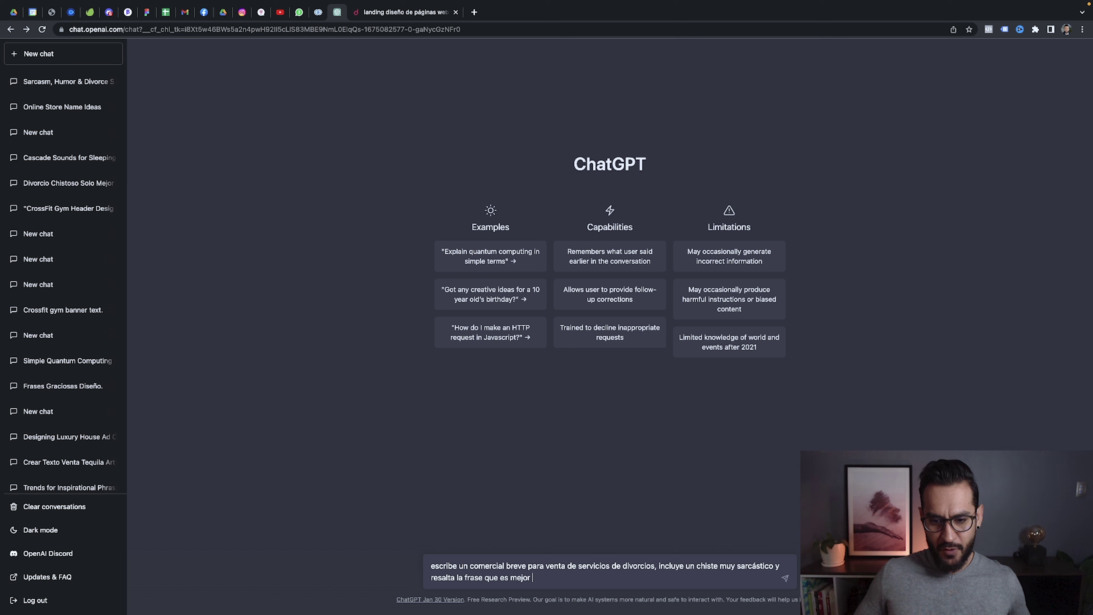
text(vivir solo que ma)
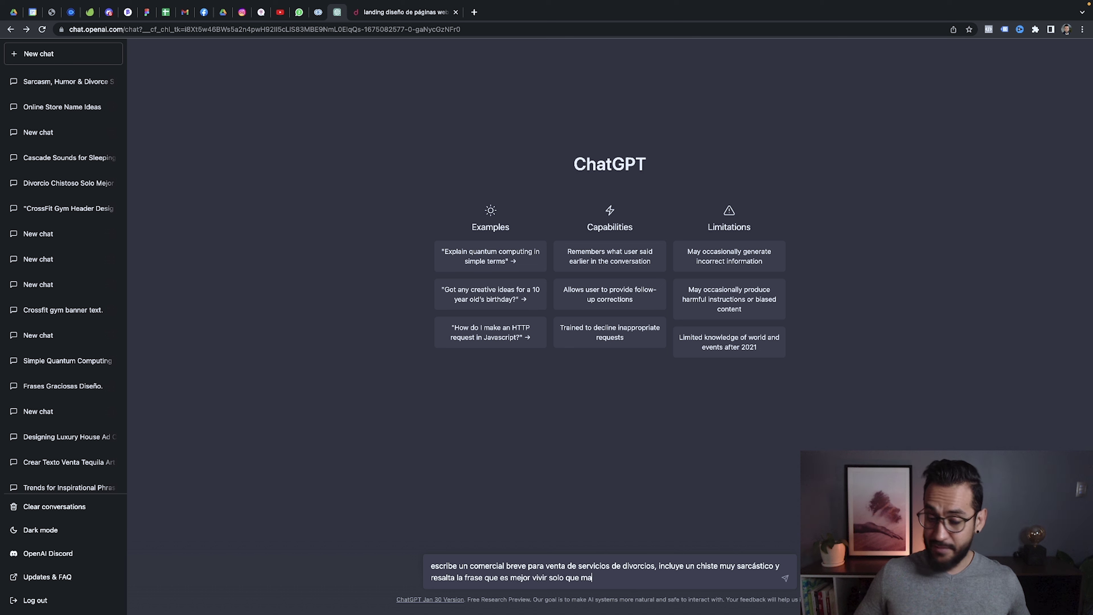
text(l acompaña)
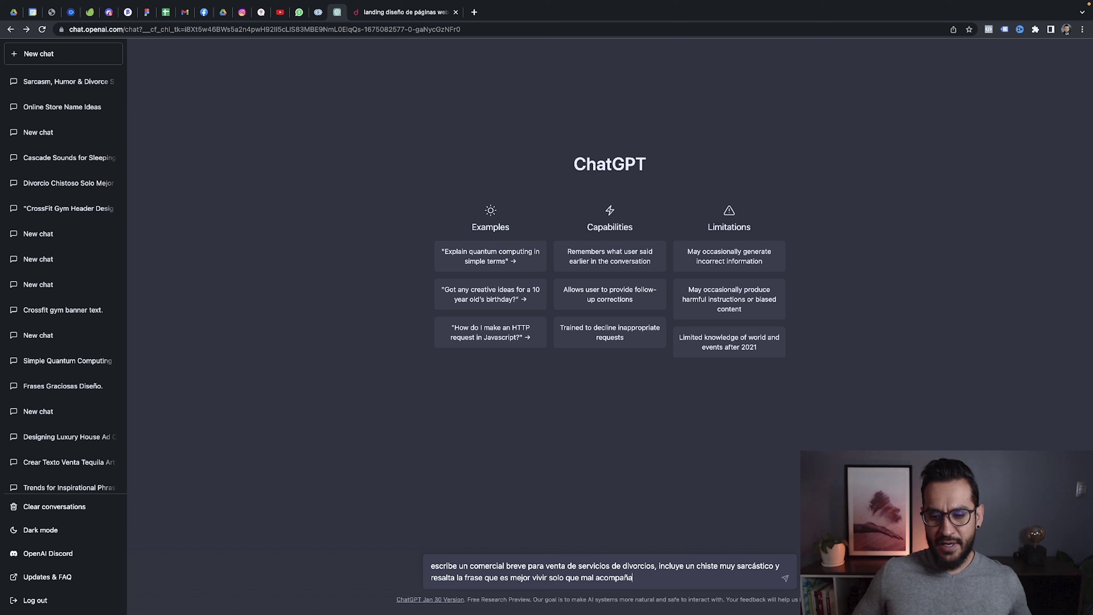
text(do, m)
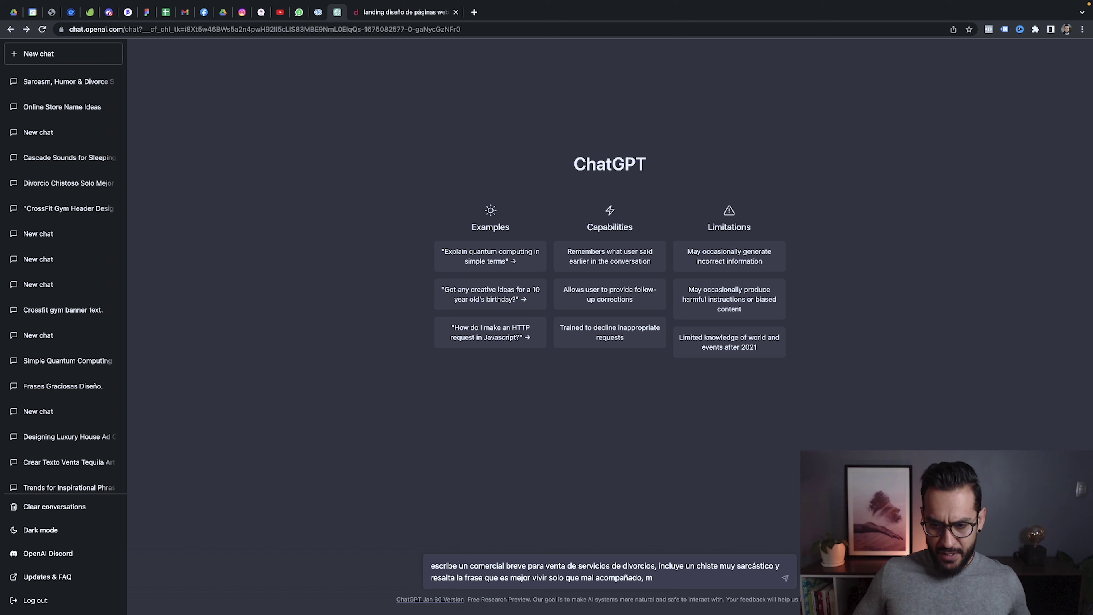
- Finish the prompt with "redactalo con el sentido de humor de Deadpool" and send it
key(BackSpace)
text(redacta)
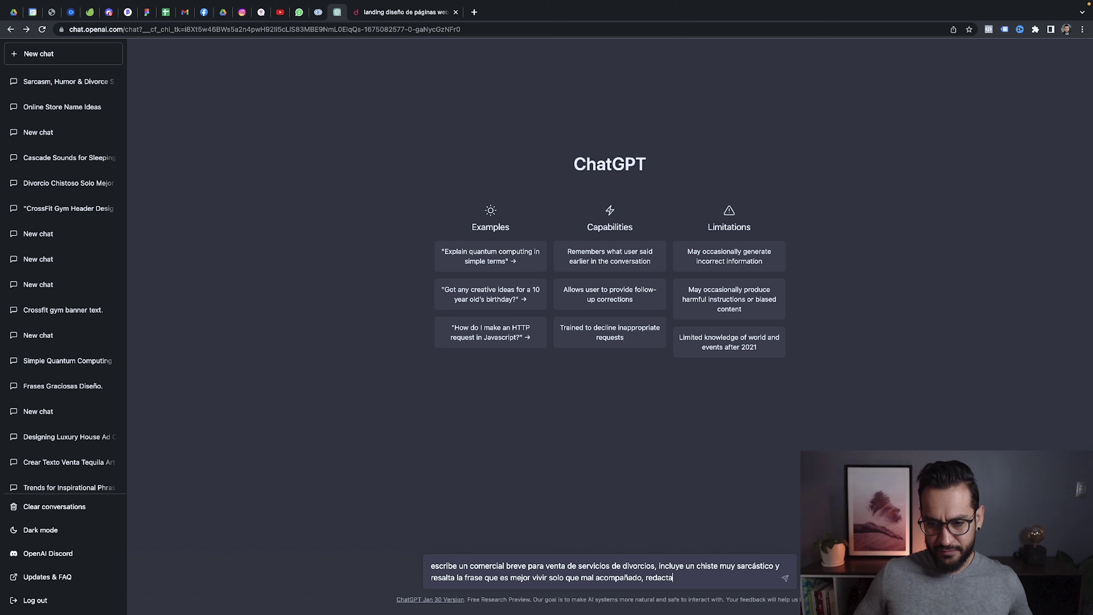
text(lo con el senti)
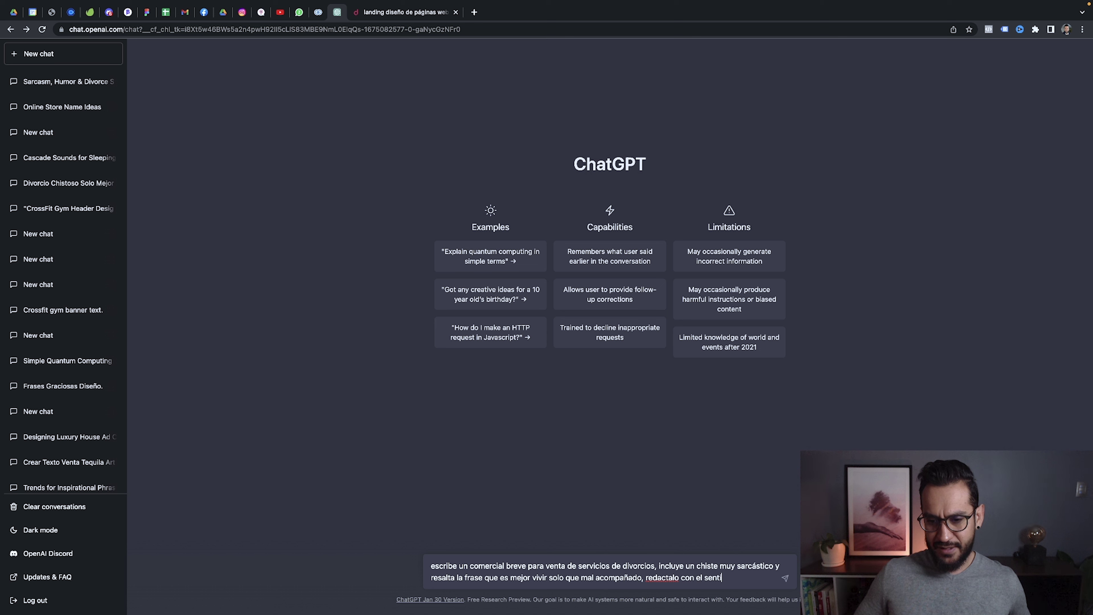
text(do de humor de)
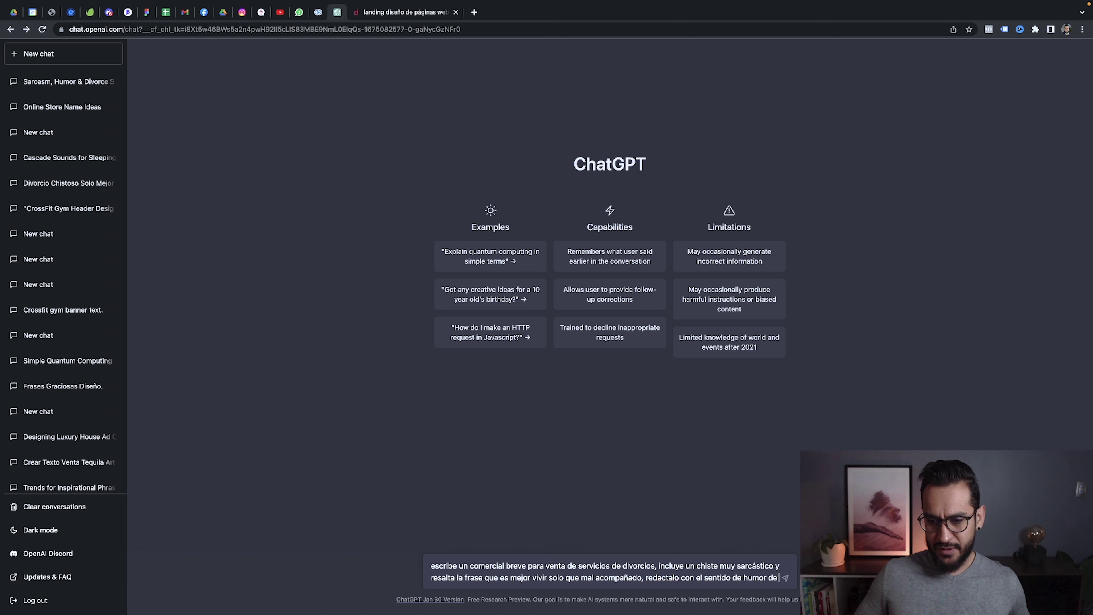
text( Deadpool)
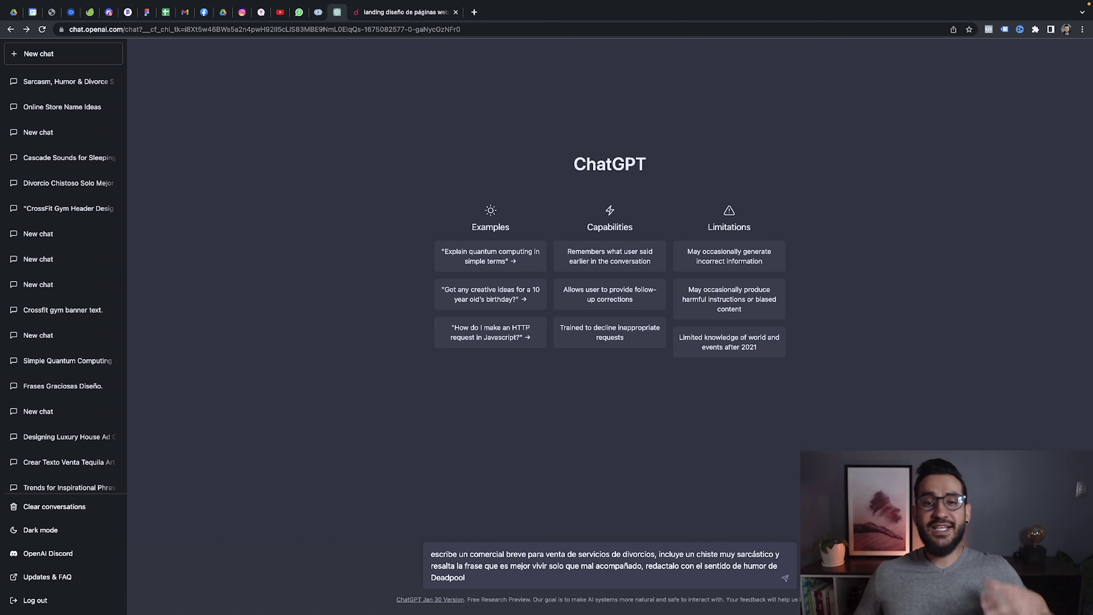
key(Return)
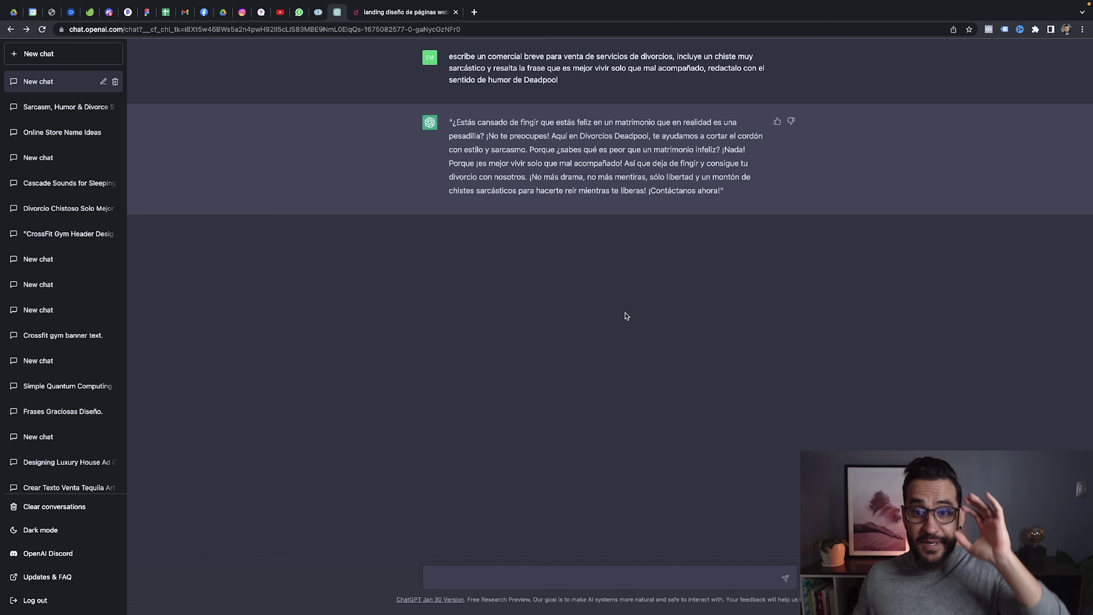
- Read through the generated divorce services commercial, examining its humor, its joke and its closing lines
drag(721, 190, 447, 121)
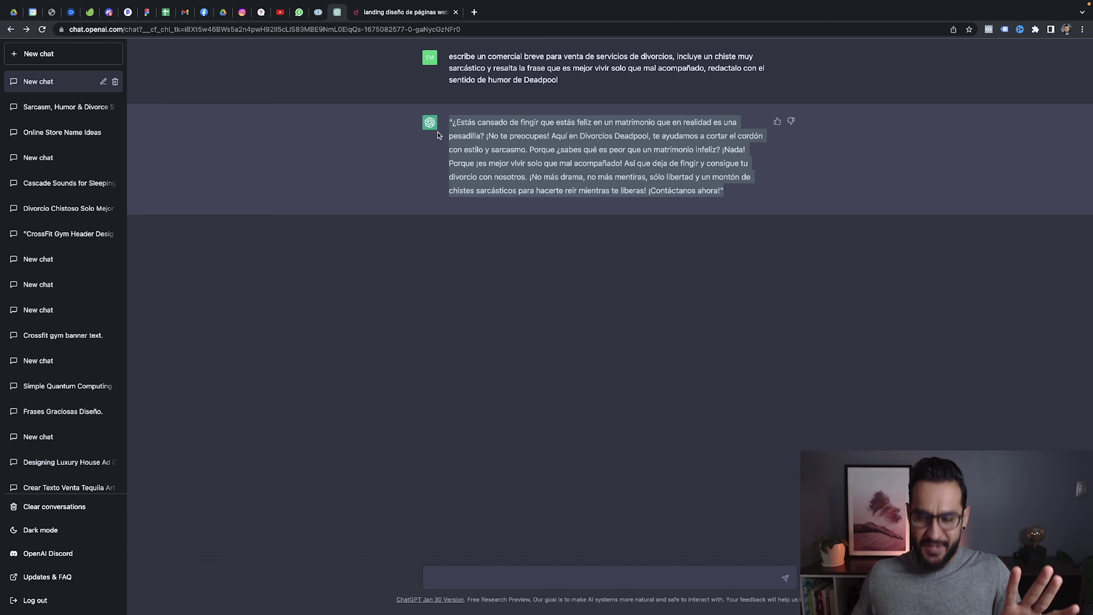
click(608, 198)
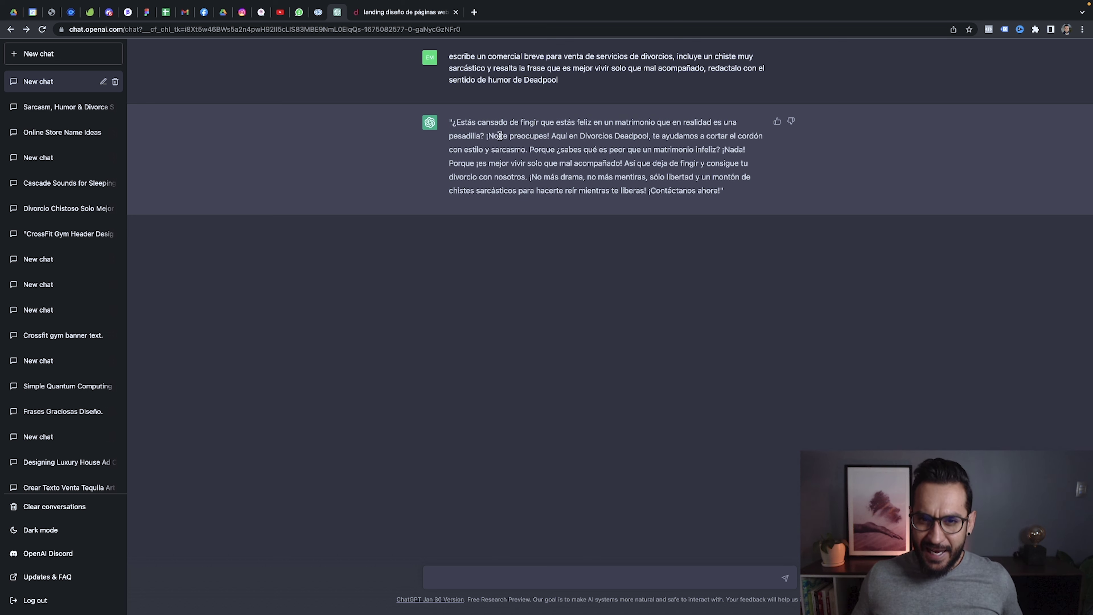
drag(499, 136, 552, 135)
click(612, 136)
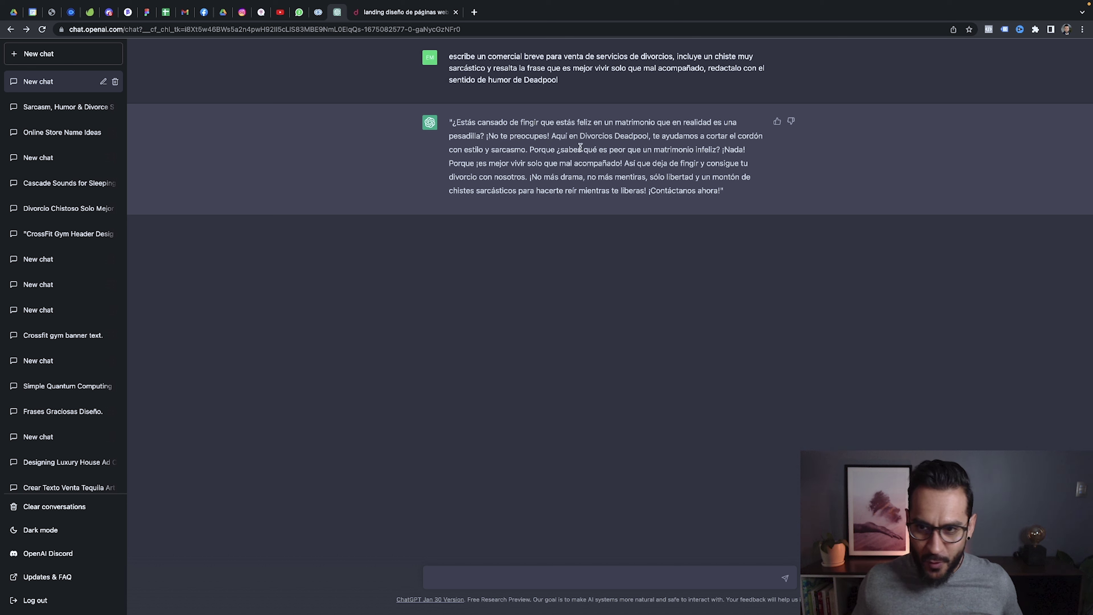
drag(533, 149, 642, 149)
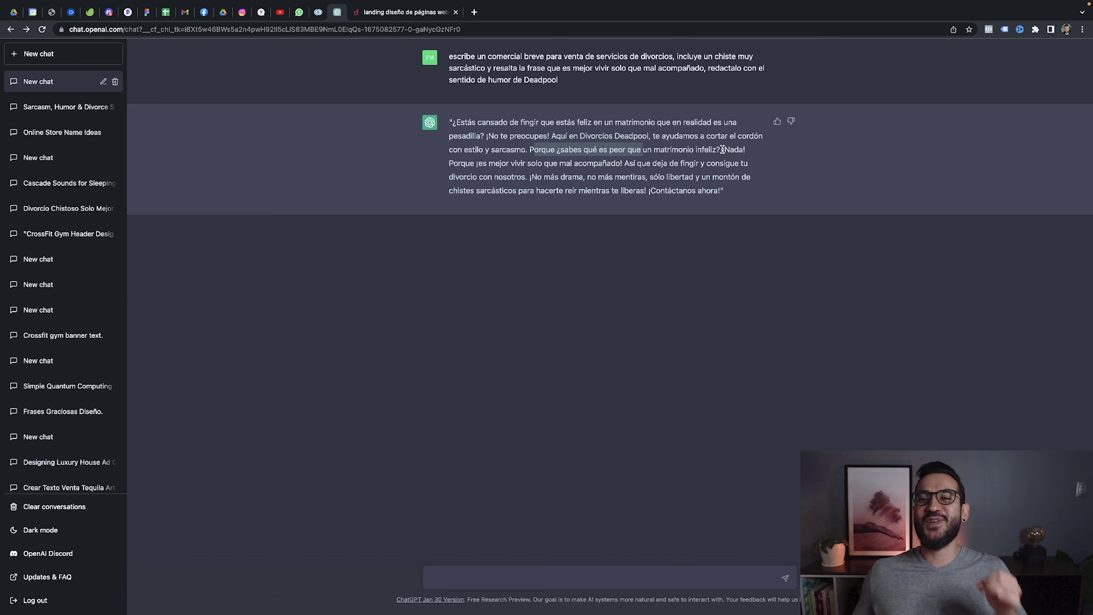
drag(723, 149, 589, 142)
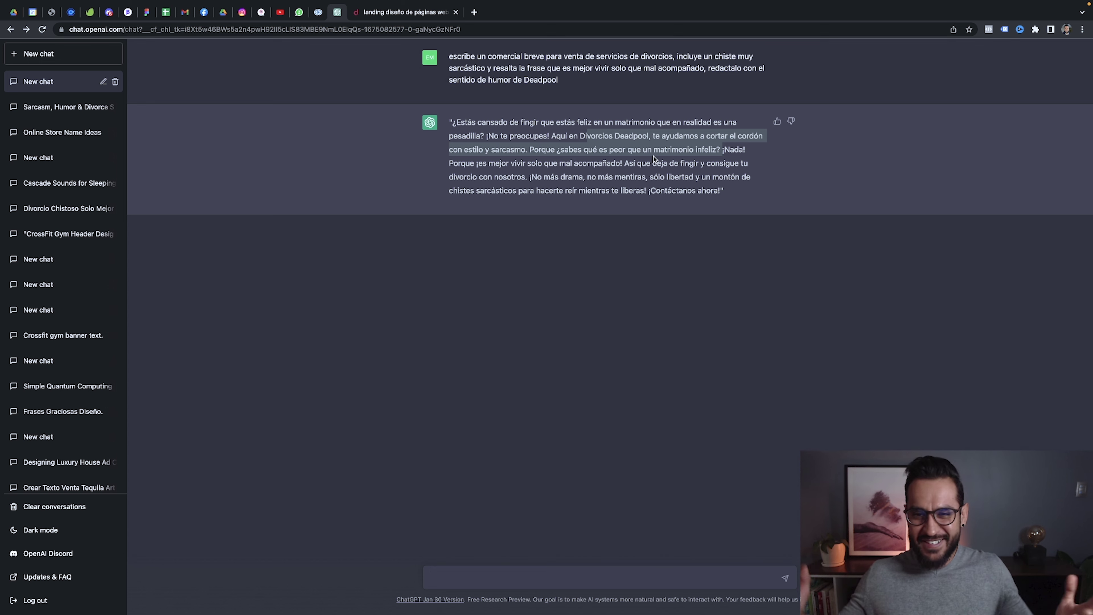
click(664, 156)
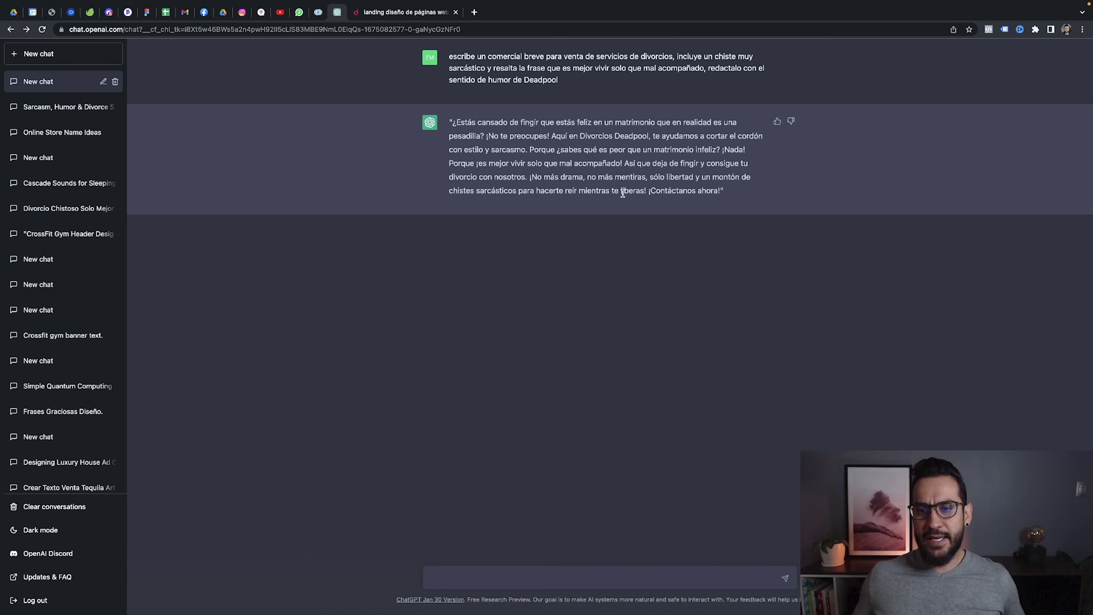
drag(724, 191, 450, 135)
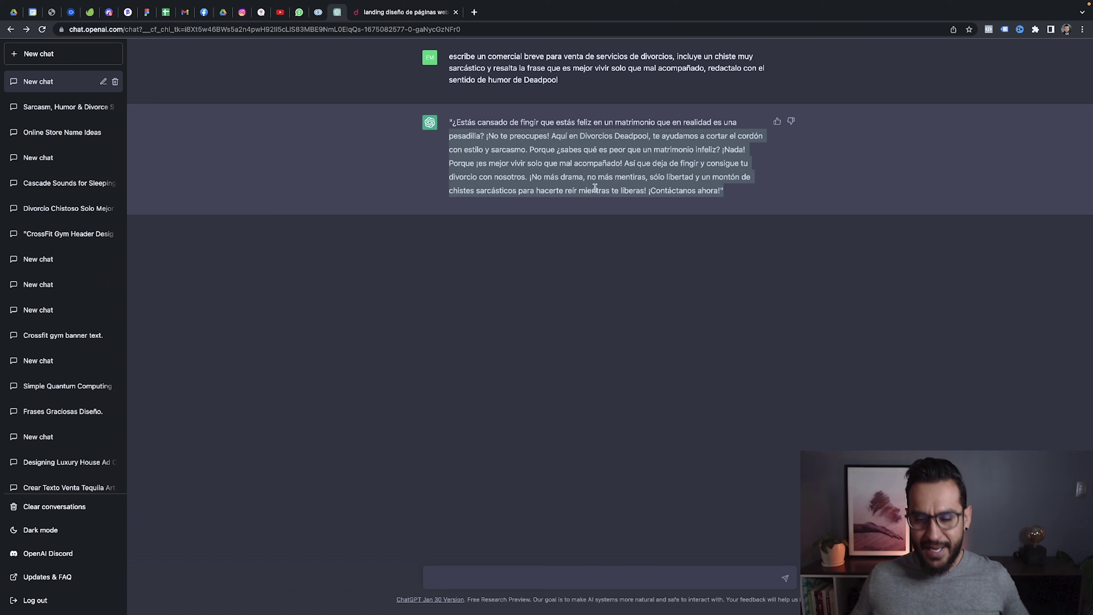
click(600, 214)
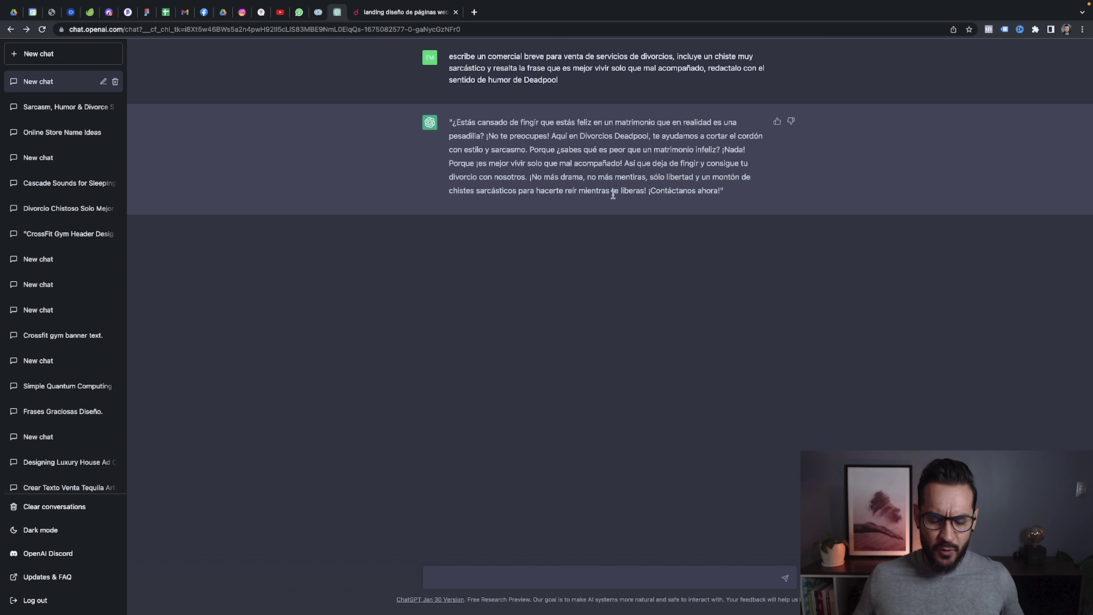
- Start a follow-up prompt with "Ahora redacta un comercial breve de venta de paquetes vacacionales en la playa,"
click(469, 575)
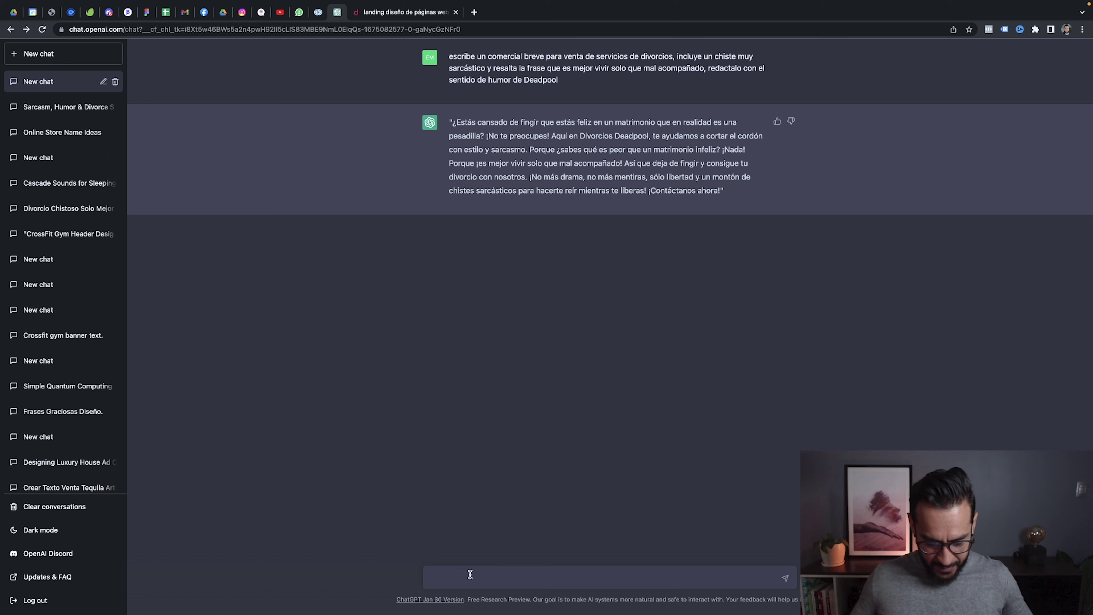
text(Ahora red)
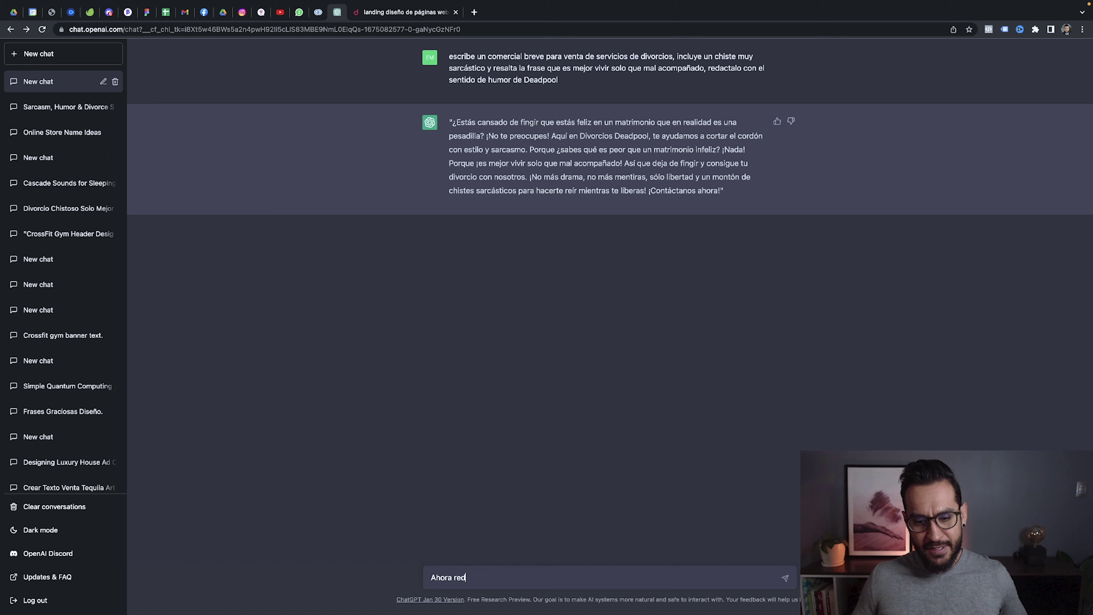
text(acta un comer)
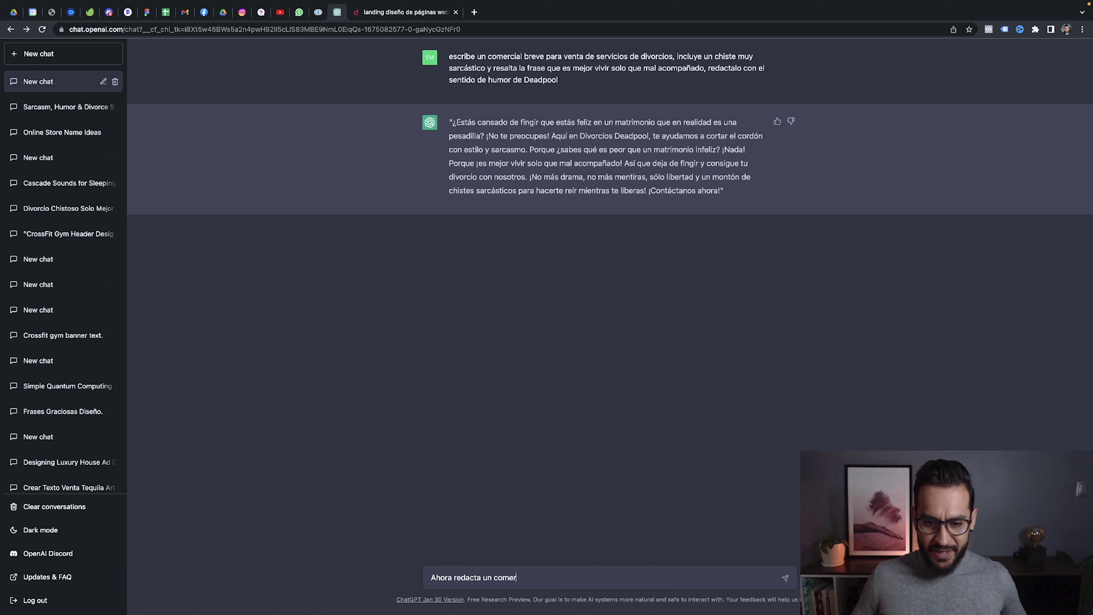
text(cial breve de venta de)
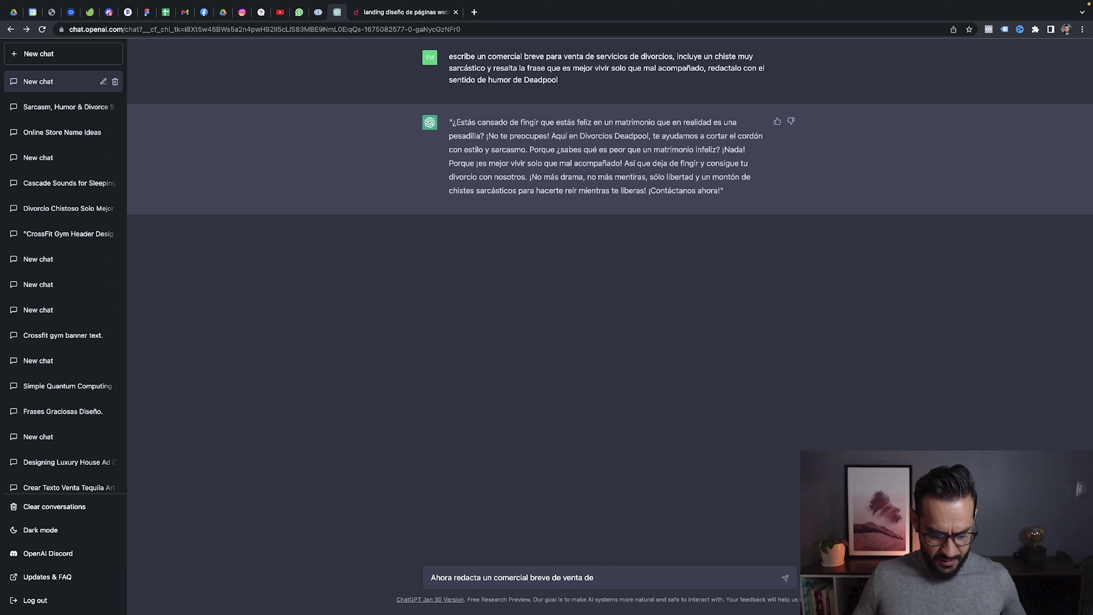
text( paquetes va)
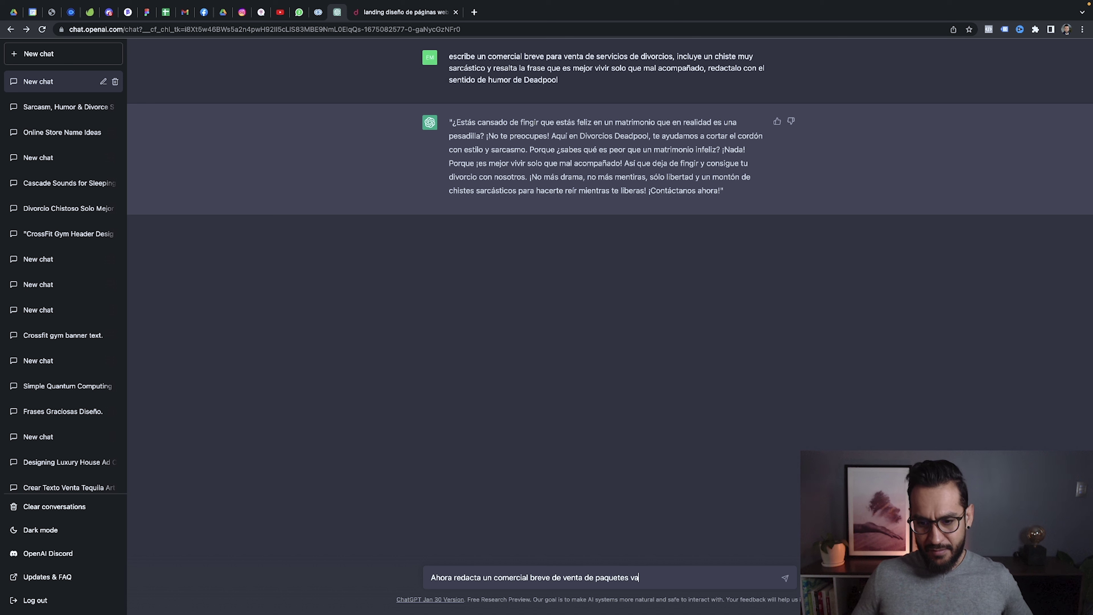
text(cacionale)
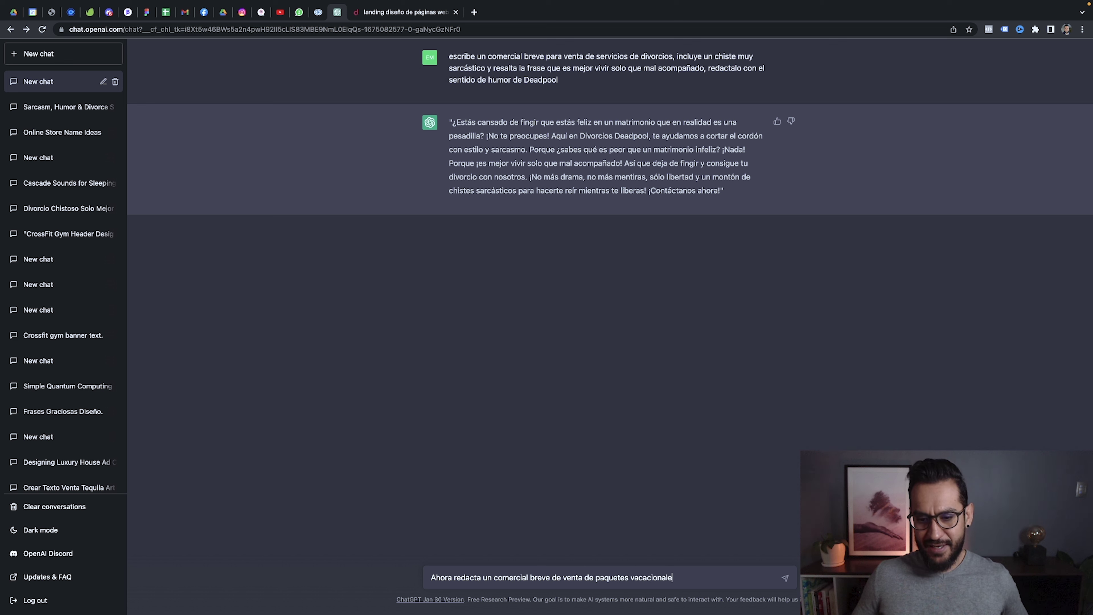
text(s en la playa,)
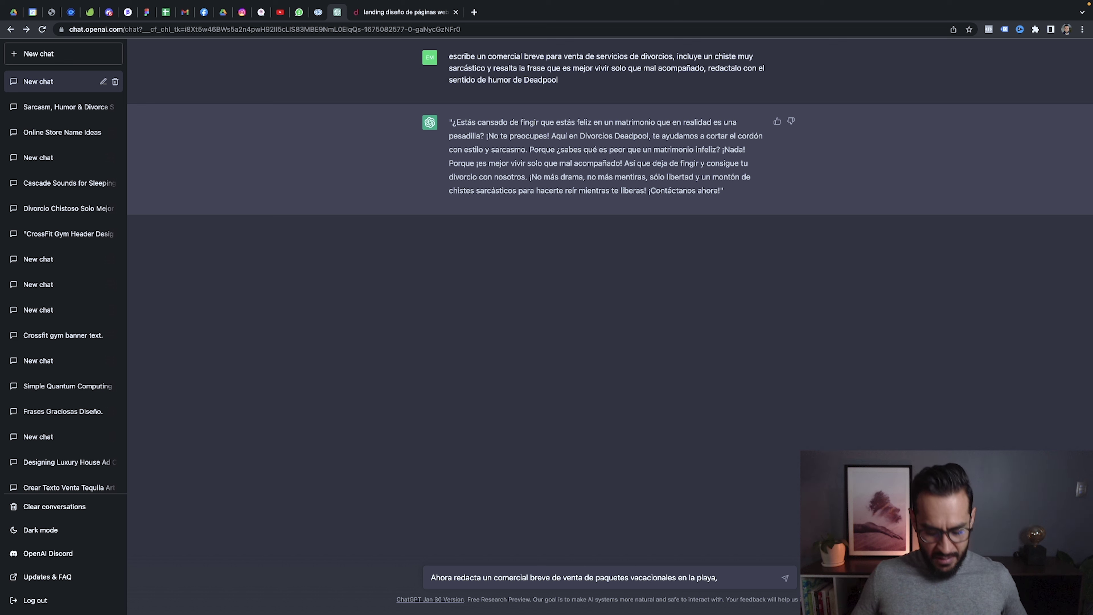
- Continue the prompt with "incluye un par de chistes, gera sentido de urgencia de compra" to request jokes and buying urgency
text( incluye un par de chistes,)
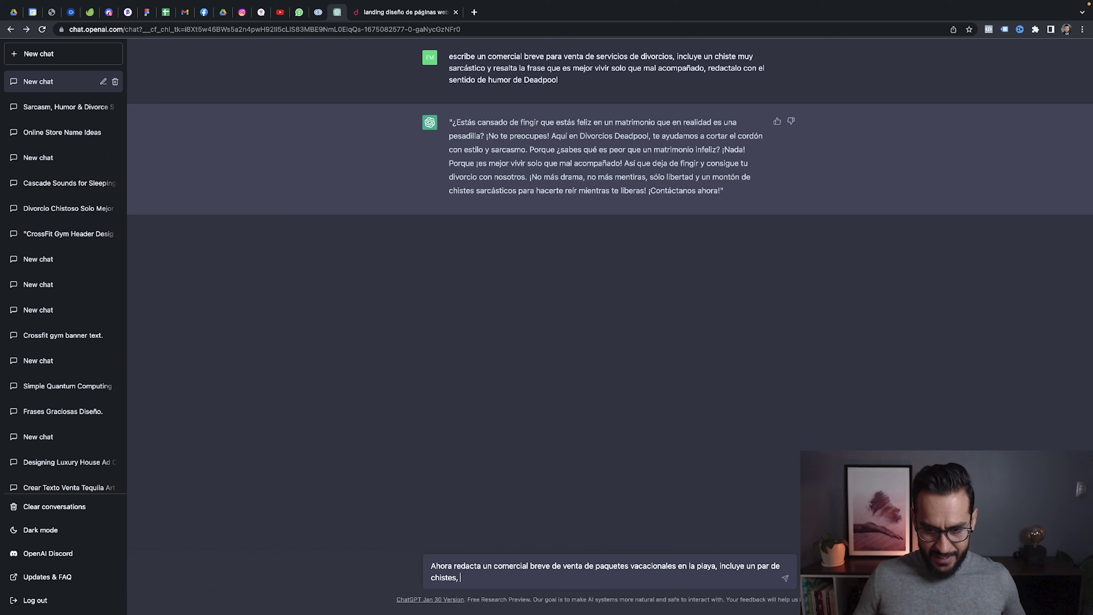
text(gera)
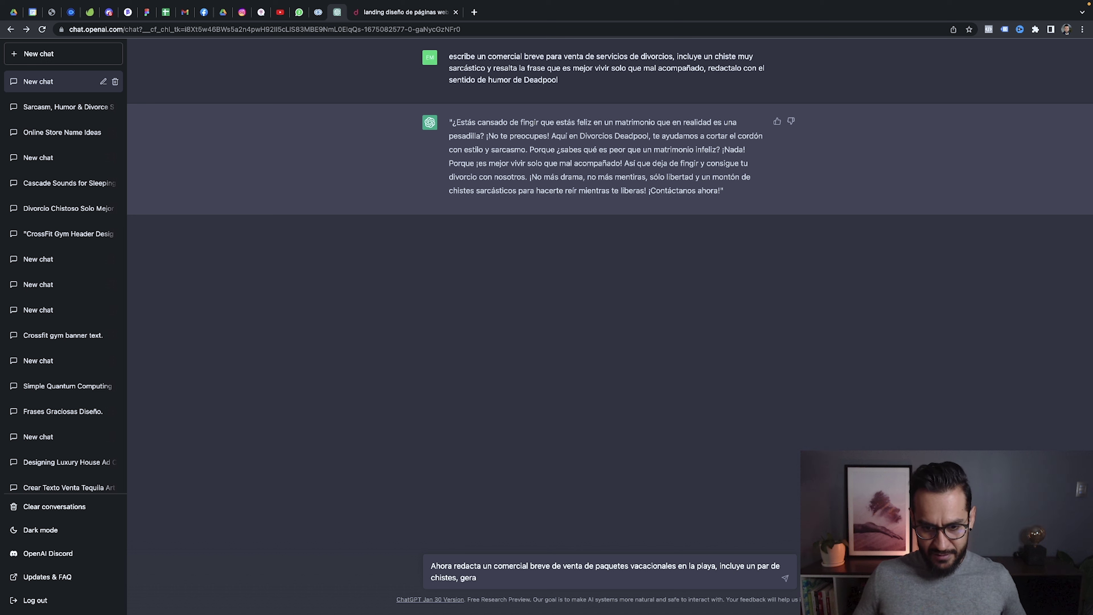
text( sentido de urgencia de compra)
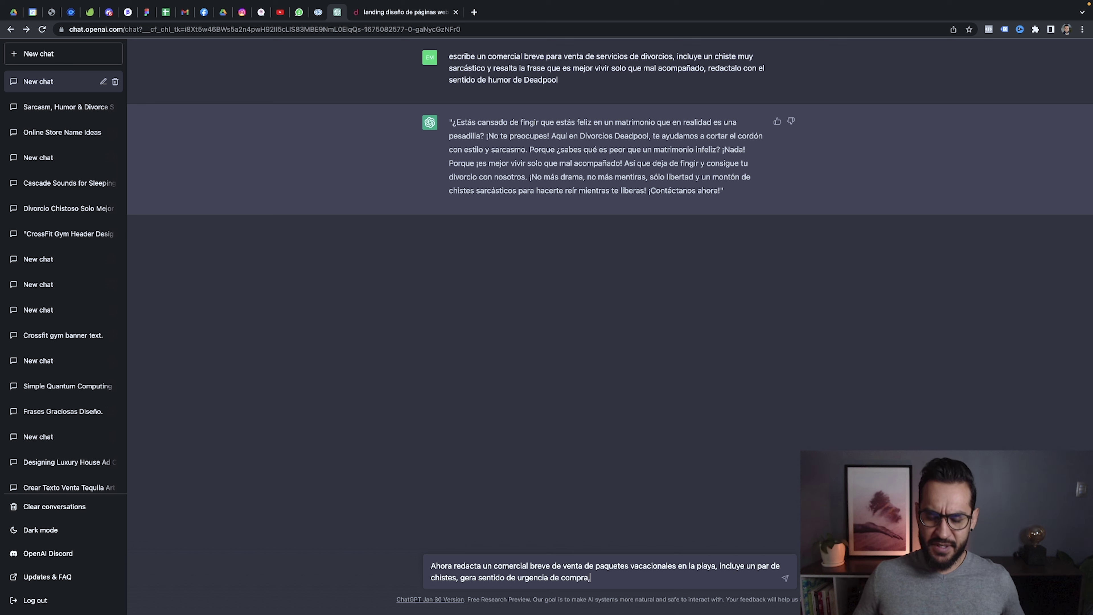
- Add the instruction ", meciona que es mejor ir a la playa sobre otros lugares" to the prompt
text(, me)
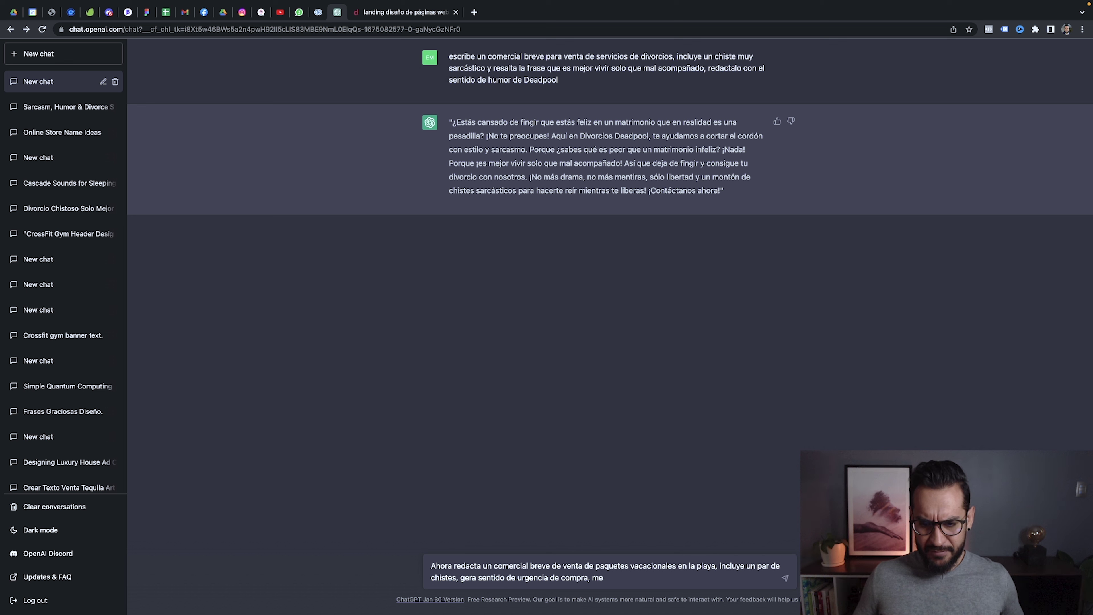
key(BackSpace)
key(BackSpace)
text(m)
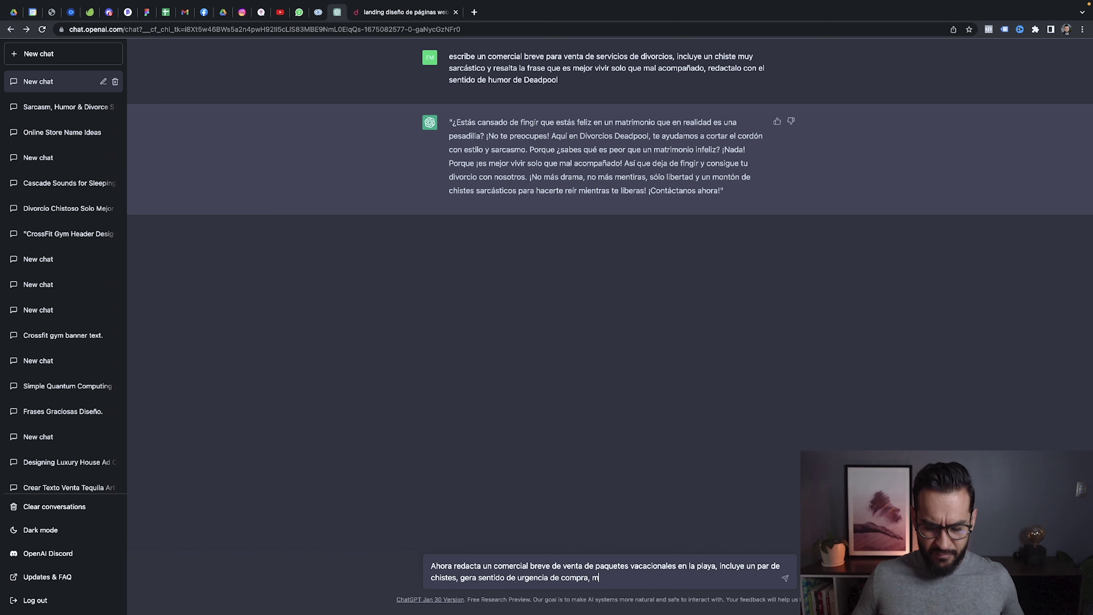
text(eciona que)
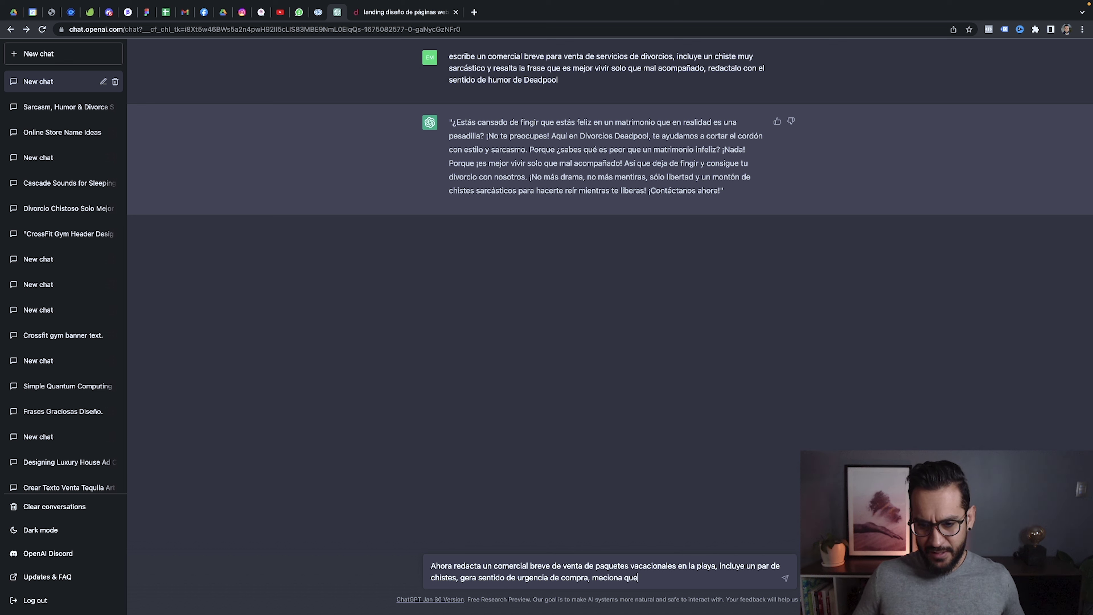
text( es mejor ir a la)
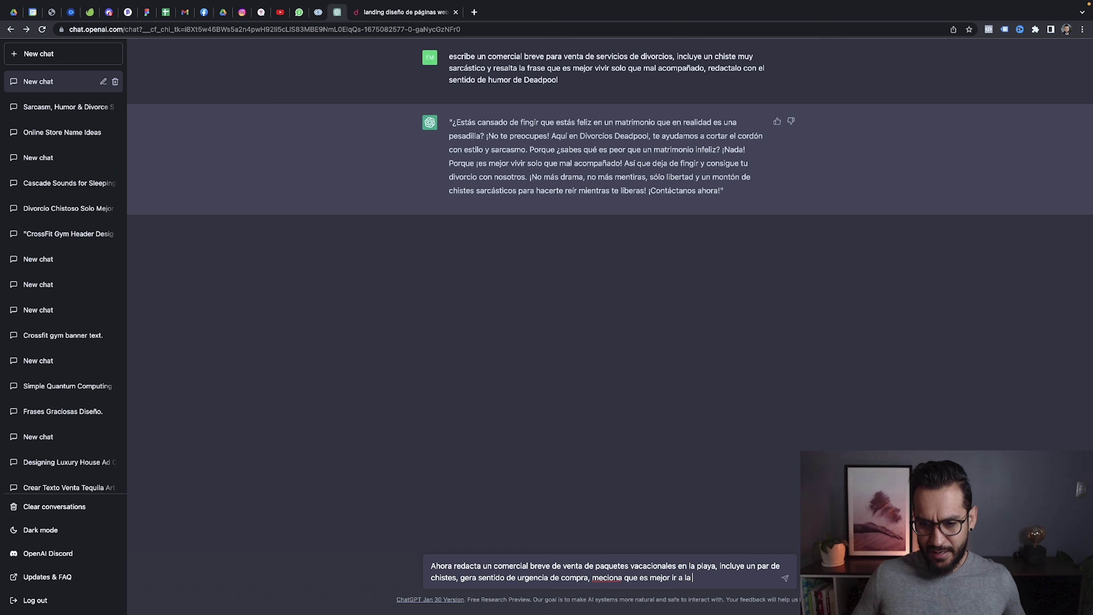
text( playa sobre otros lugares)
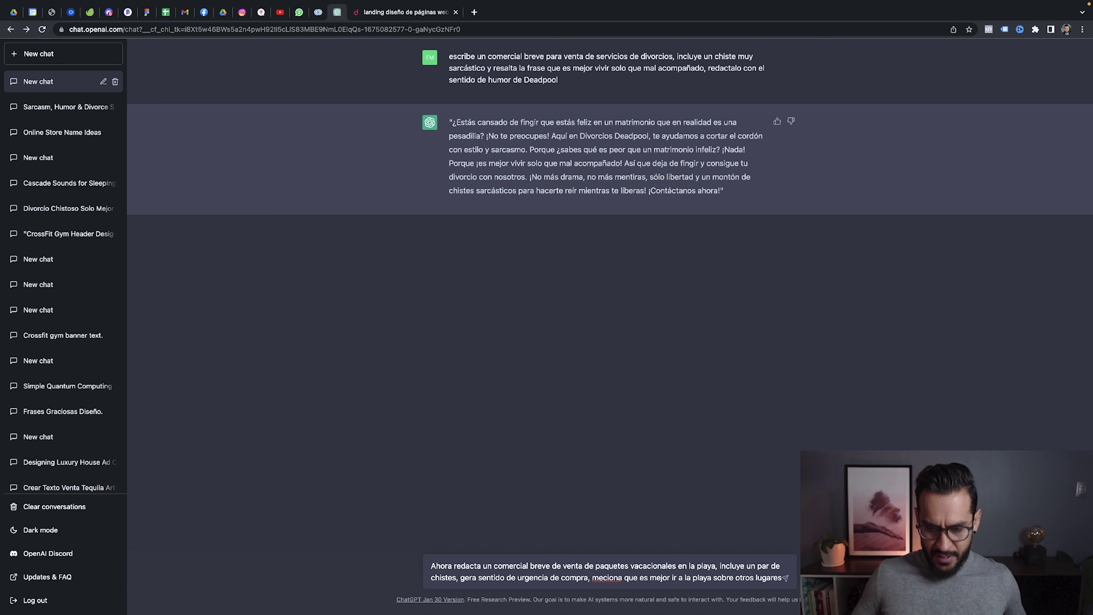
- Finish the prompt with "y redactalo con el sarcasmo y el humor de Deadpool" and send it
text( y redac)
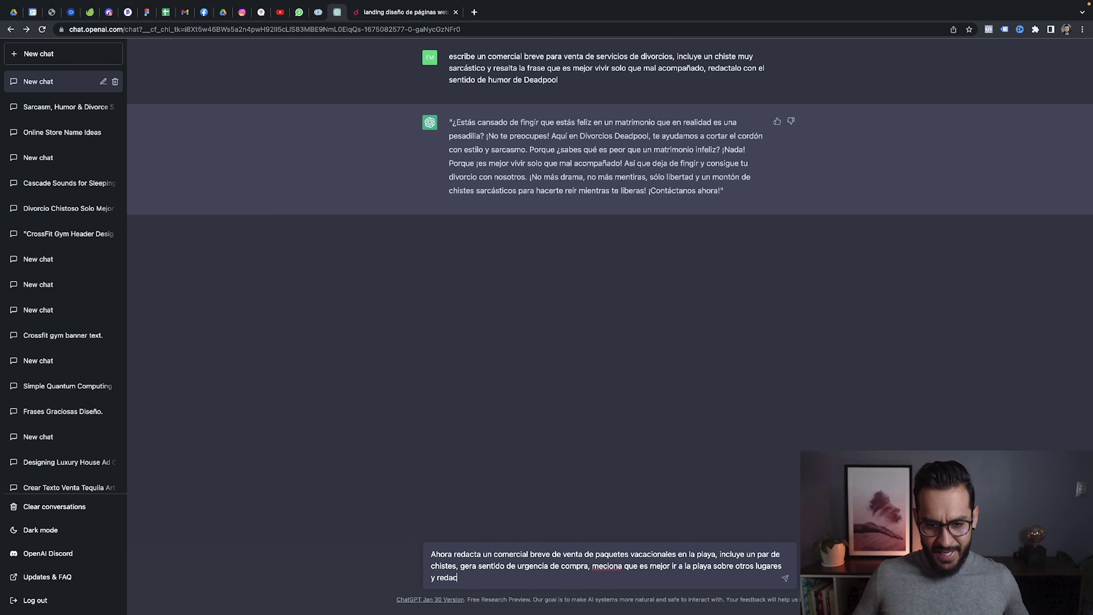
text(talo con el s)
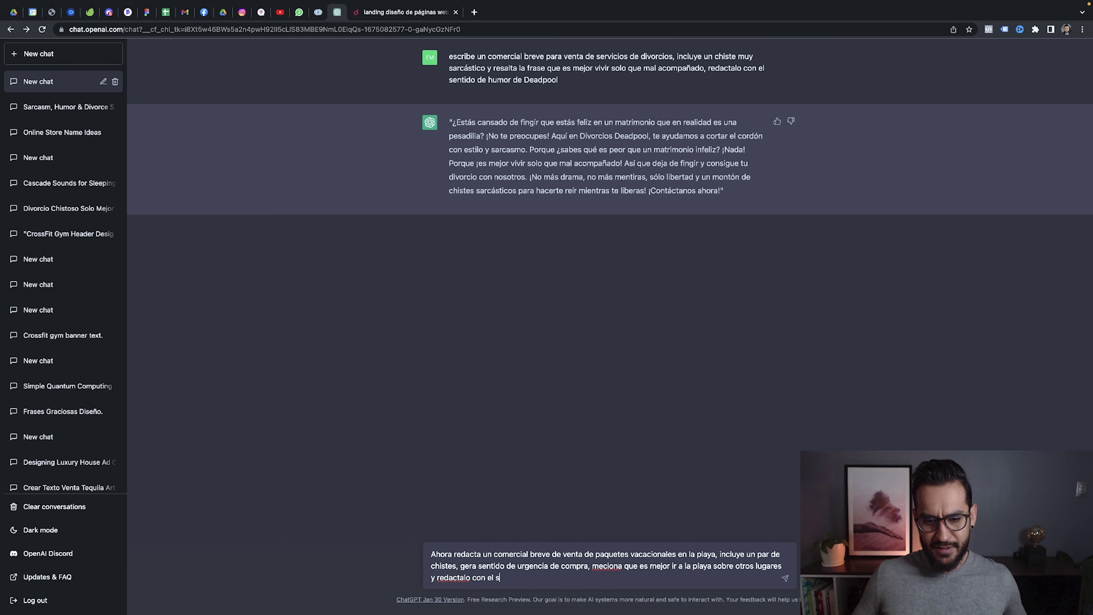
text(arcasmo y el)
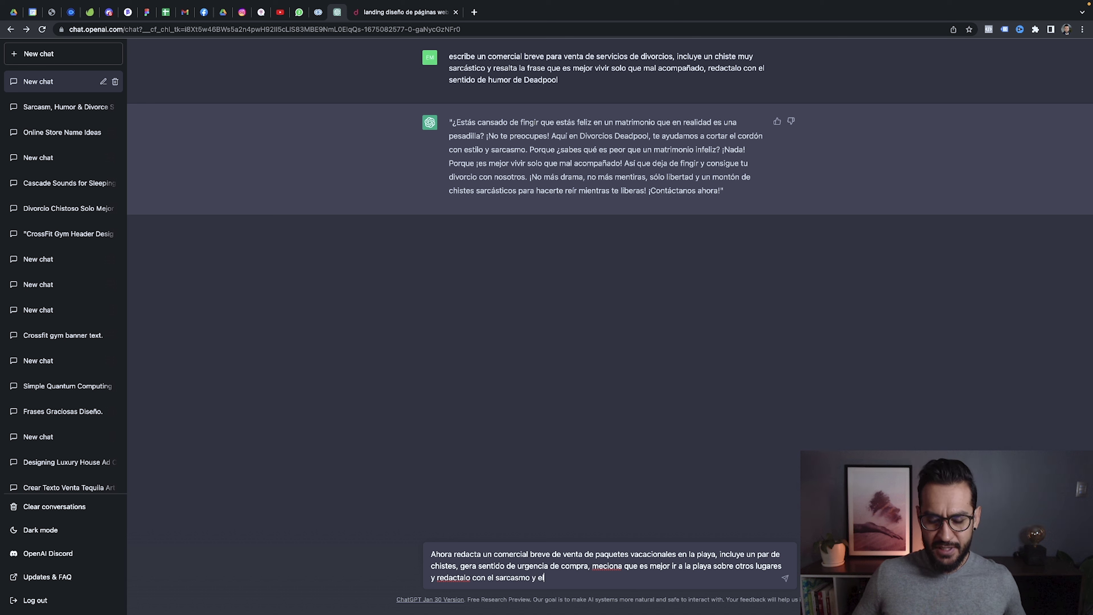
text( humo)
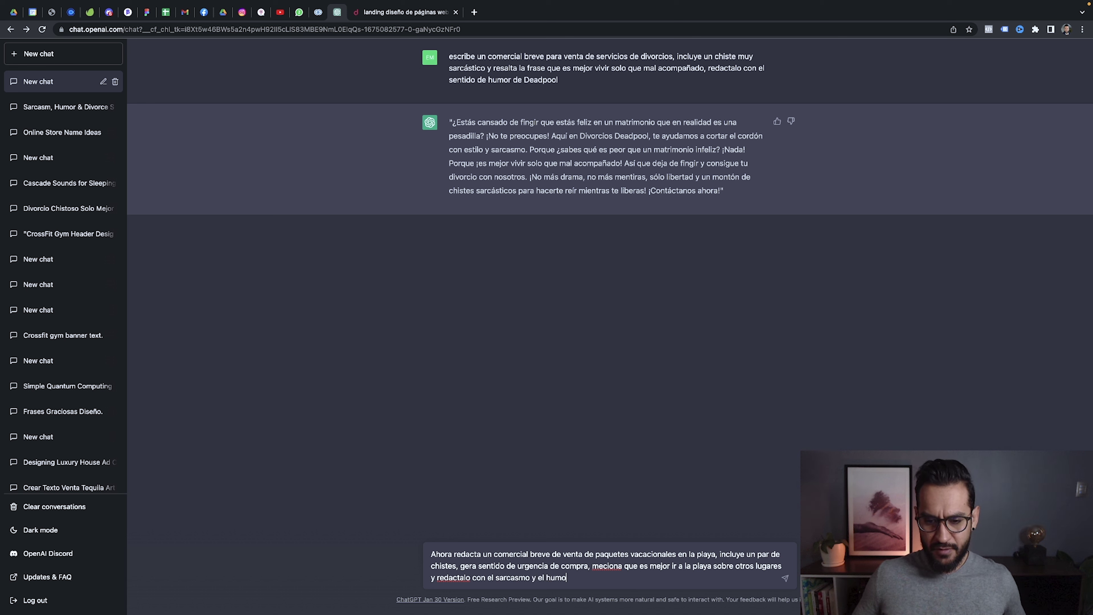
text(r de Deadpook)
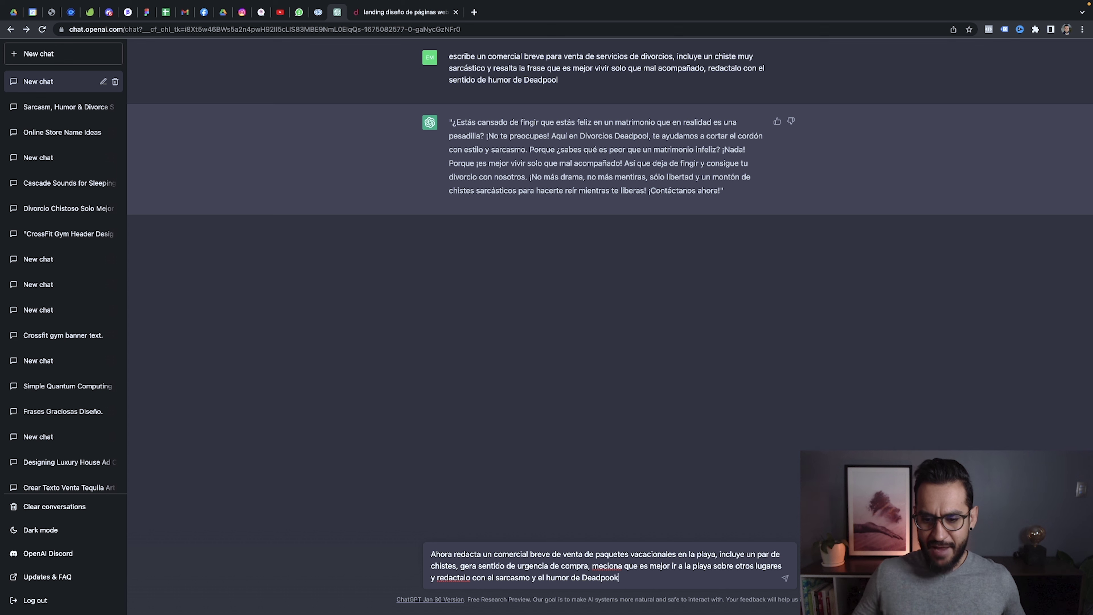
key(BackSpace)
text(l)
key(Return)
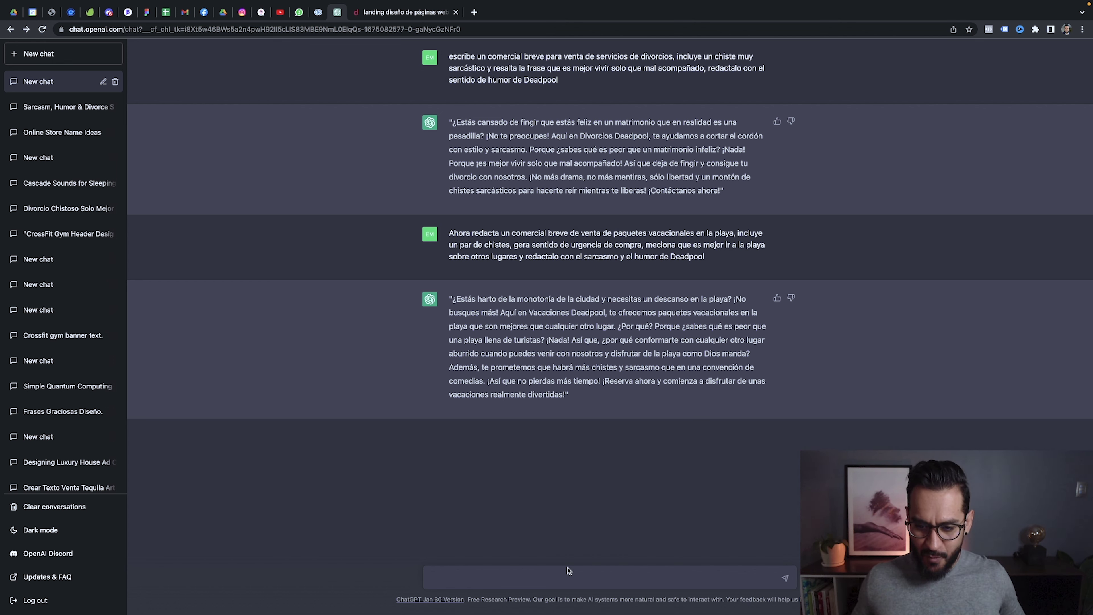
- Begin another prompt with the words "escribe otro comercial breve de", correcting the misspelled word "comercial"
text(escri)
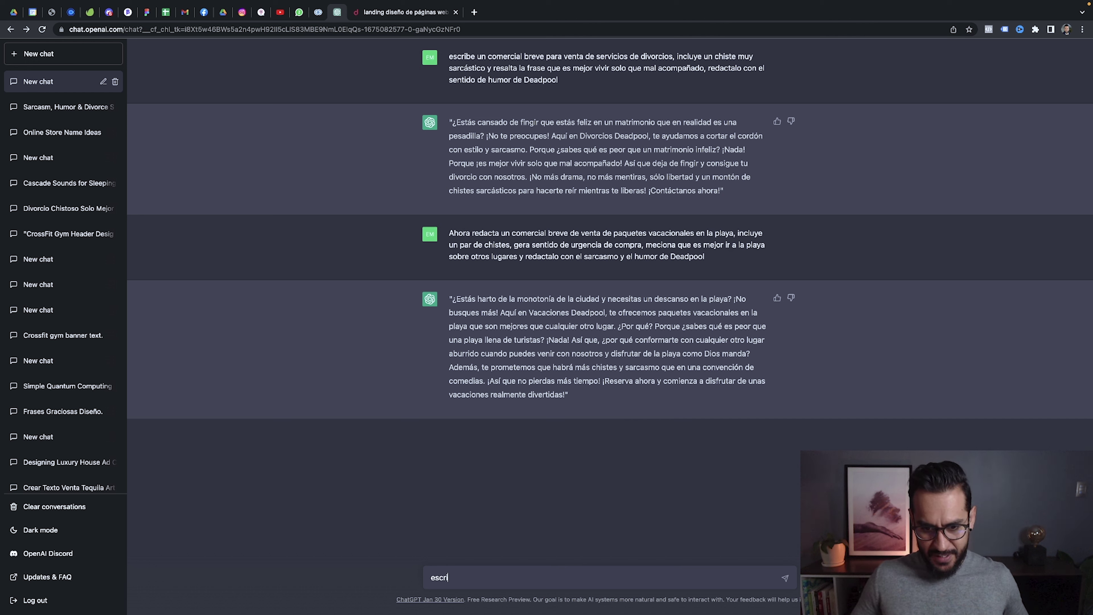
text(be otro cormcial br)
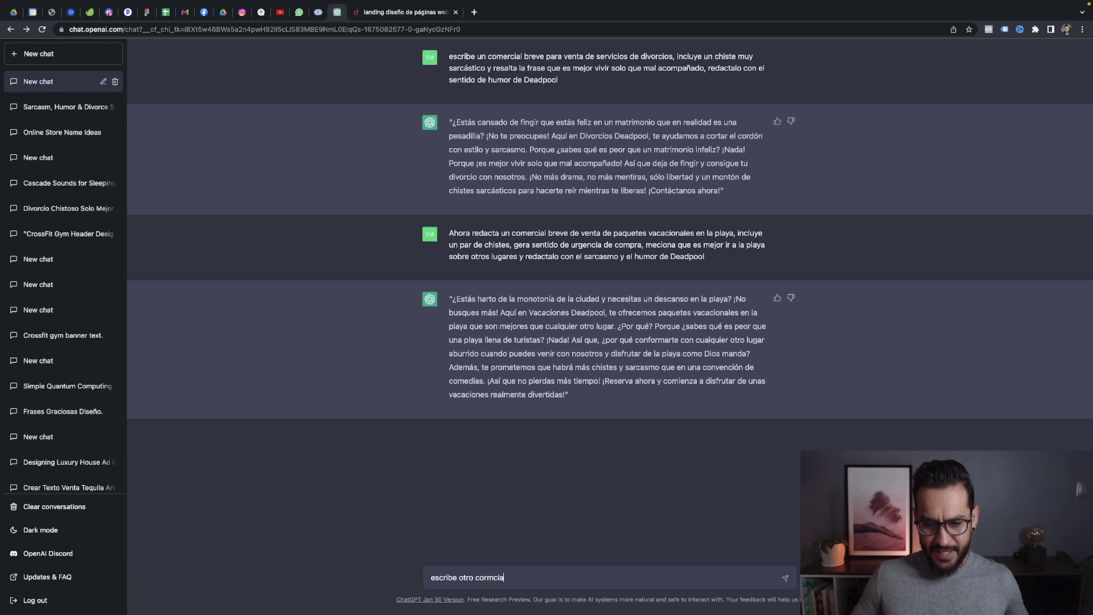
key(BackSpace)
key(BackSpace)
key(BackSpace)
key(BackSpace)
key(BackSpace)
key(BackSpace)
key(BackSpace)
key(BackSpace)
key(BackSpace)
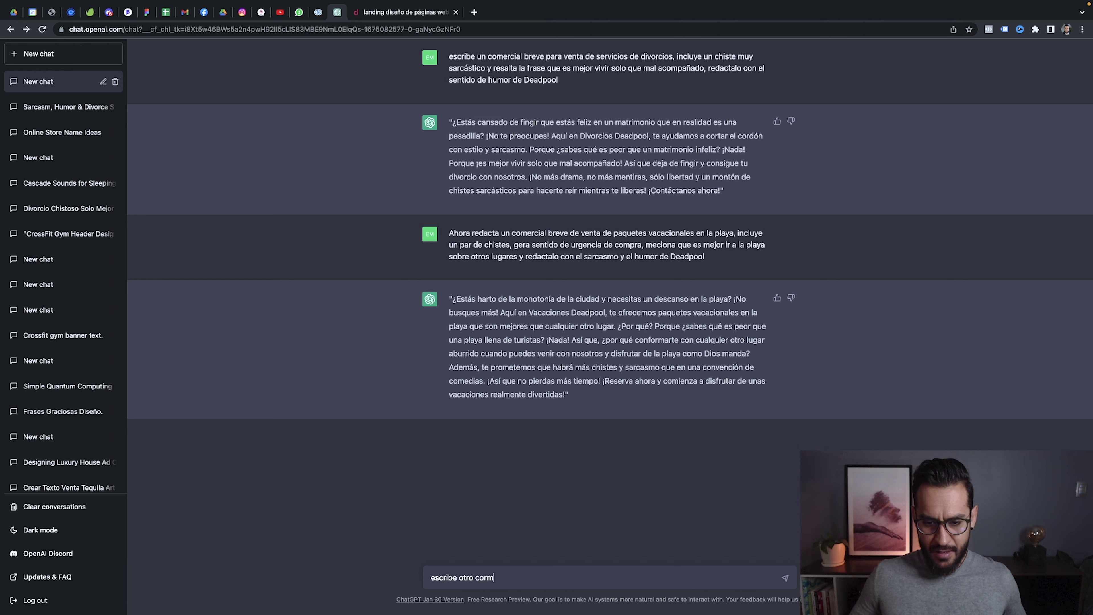
text(mercial breve deventa)
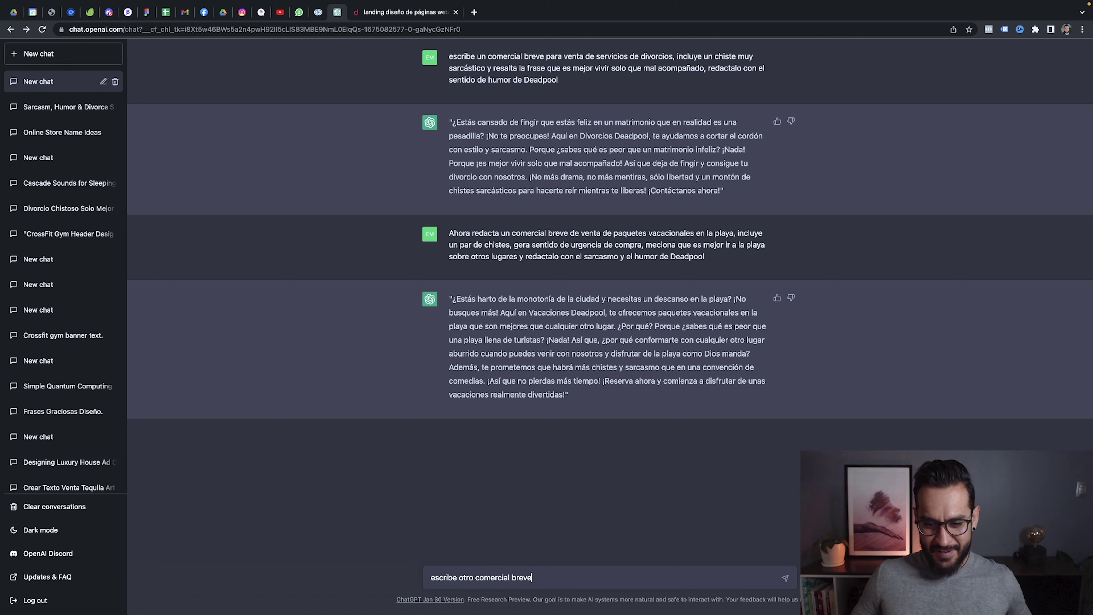
key(BackSpace)
key(BackSpace)
key(BackSpace)
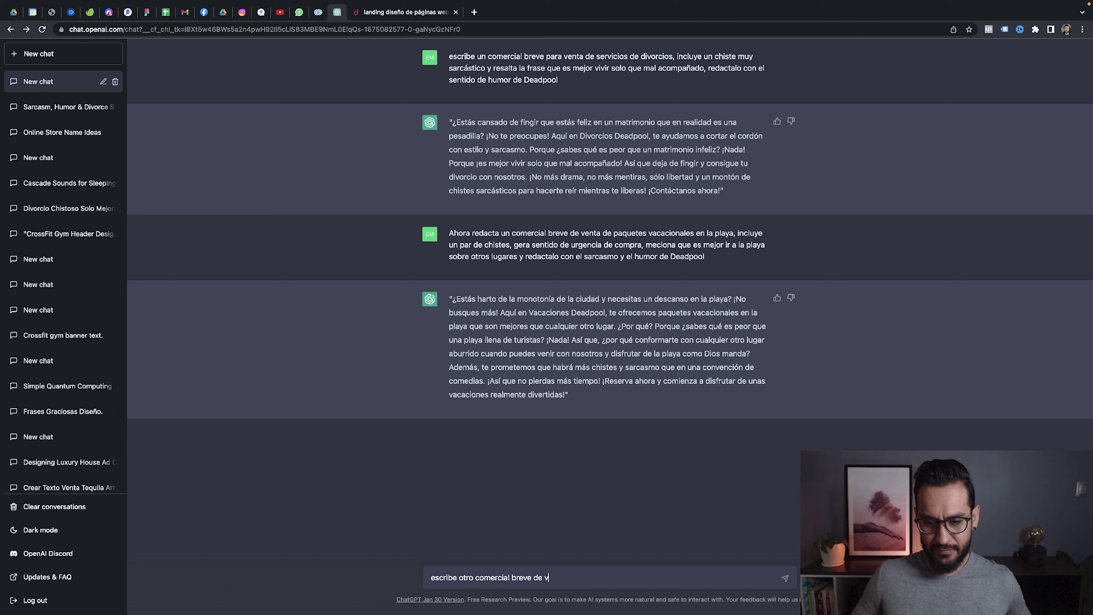
- Continue the prompt with "venta de vacaciones en la playa, incluye" to state what the commercial sells
text(enta de)
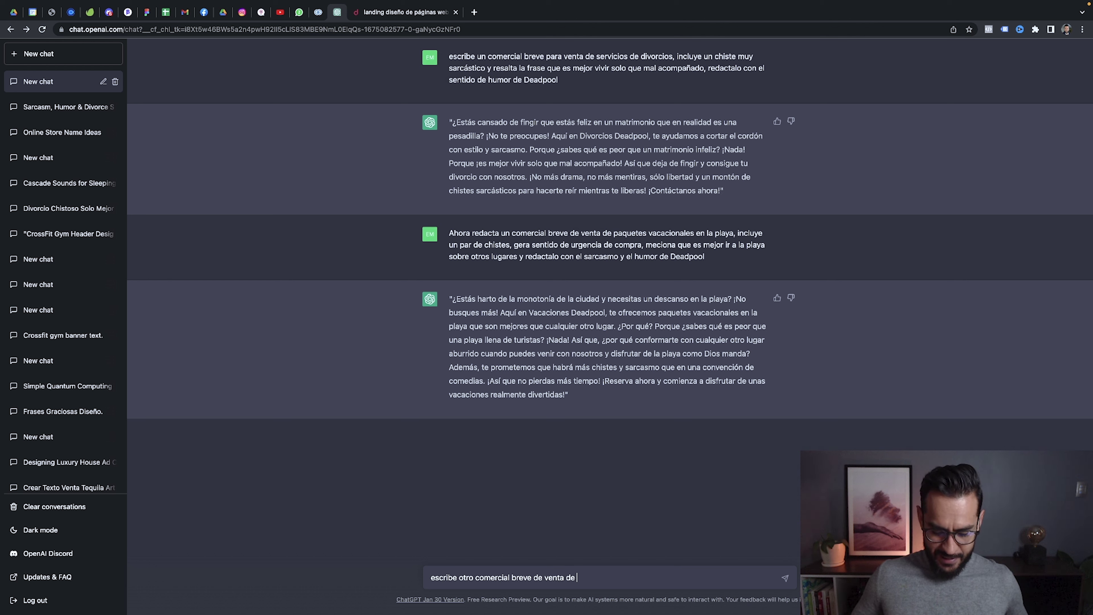
text( vac)
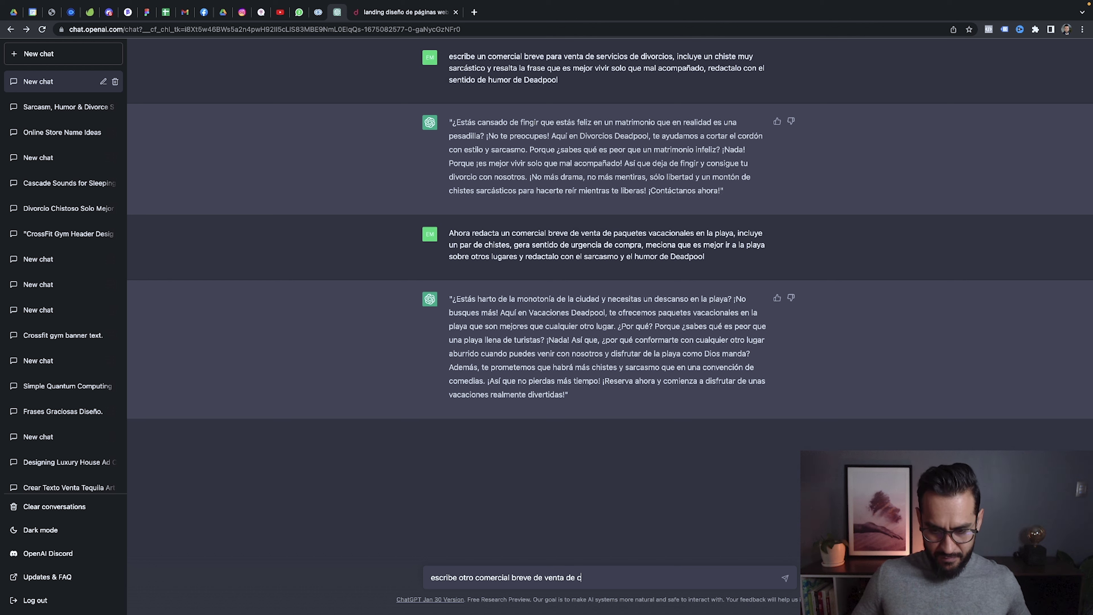
key(BackSpace)
text(vacaciones en lapl)
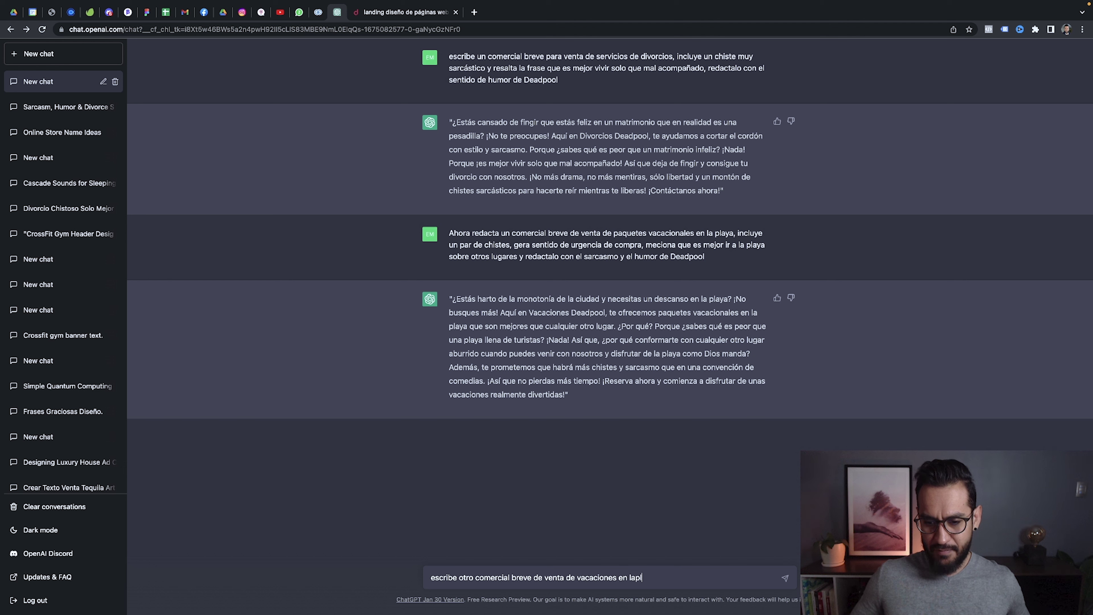
text(ay)
key(BackSpace)
key(BackSpace)
key(BackSpace)
key(BackSpace)
text(pla)
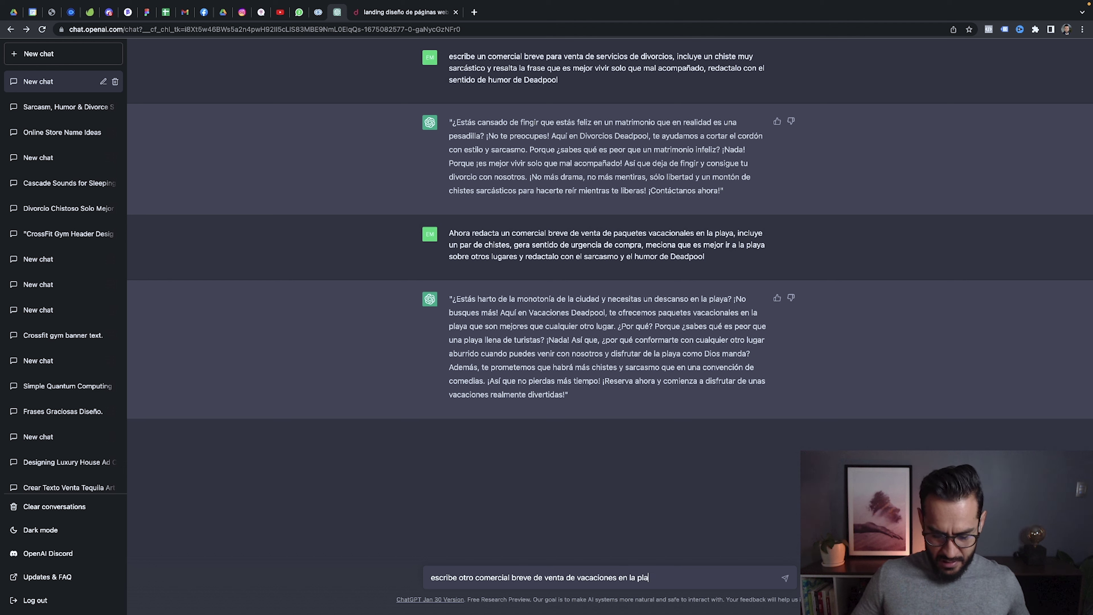
text(ya, incluye)
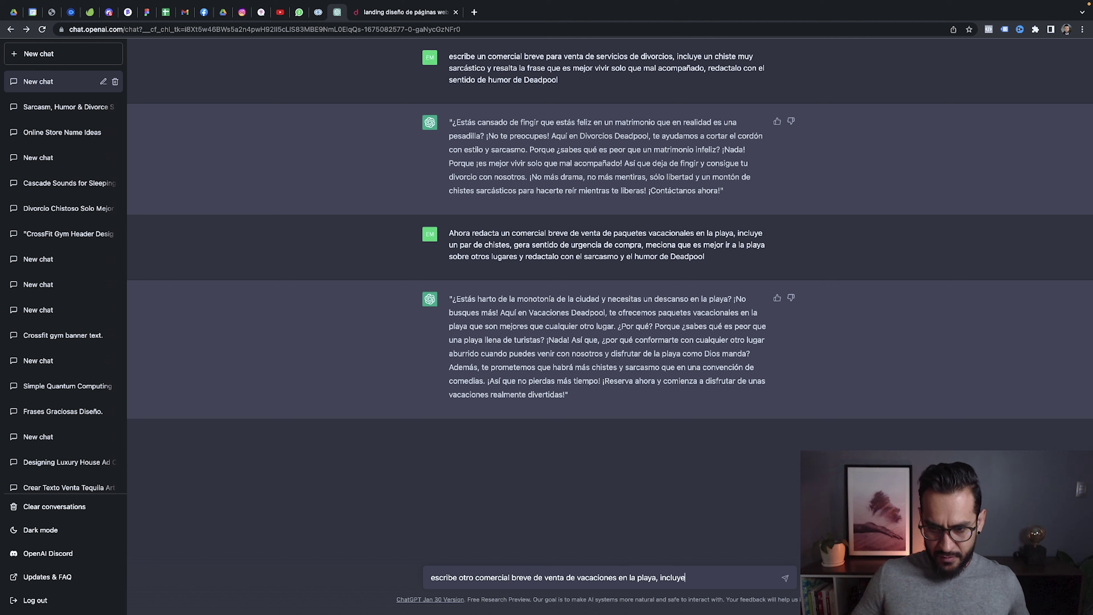
- Continue the prompt after "incluye" with "un chiste muy sarcástico," to request a very sarcastic joke
text( un chiste m)
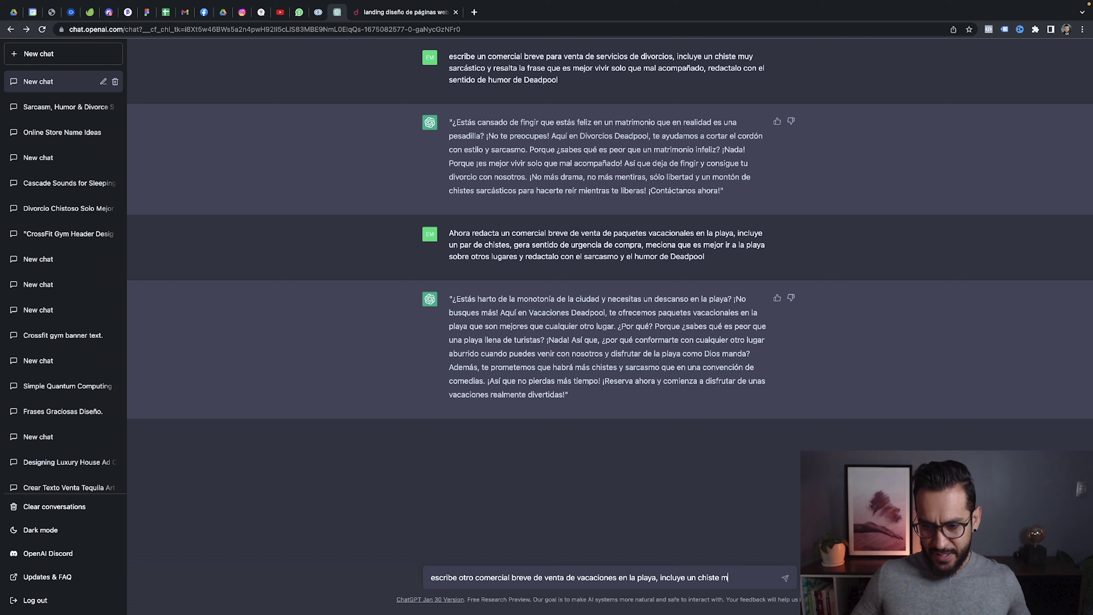
text(uy sarc)
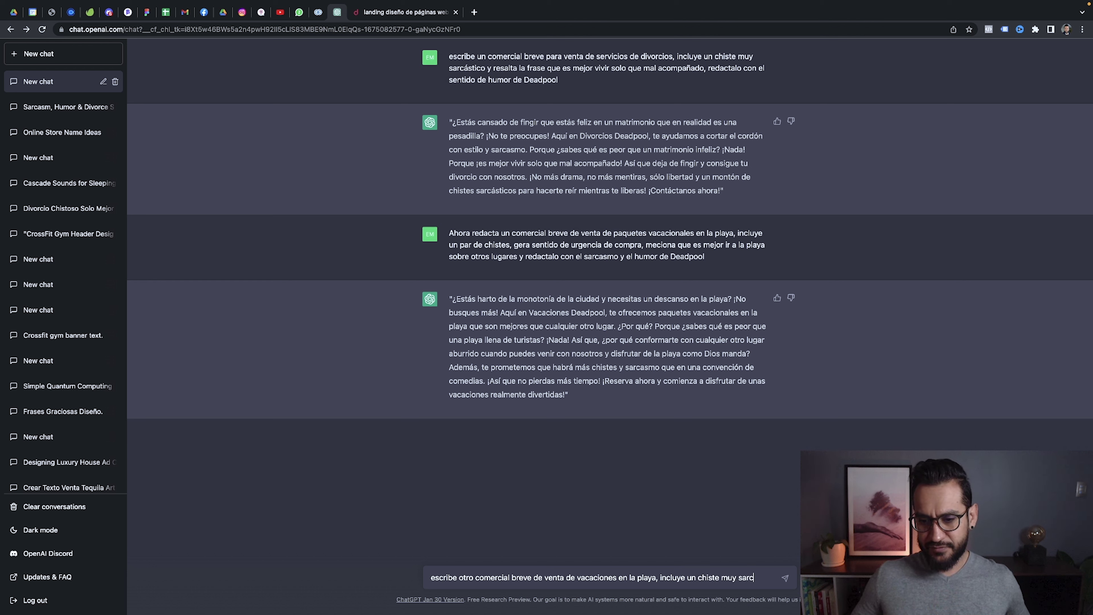
text(ástico, menc)
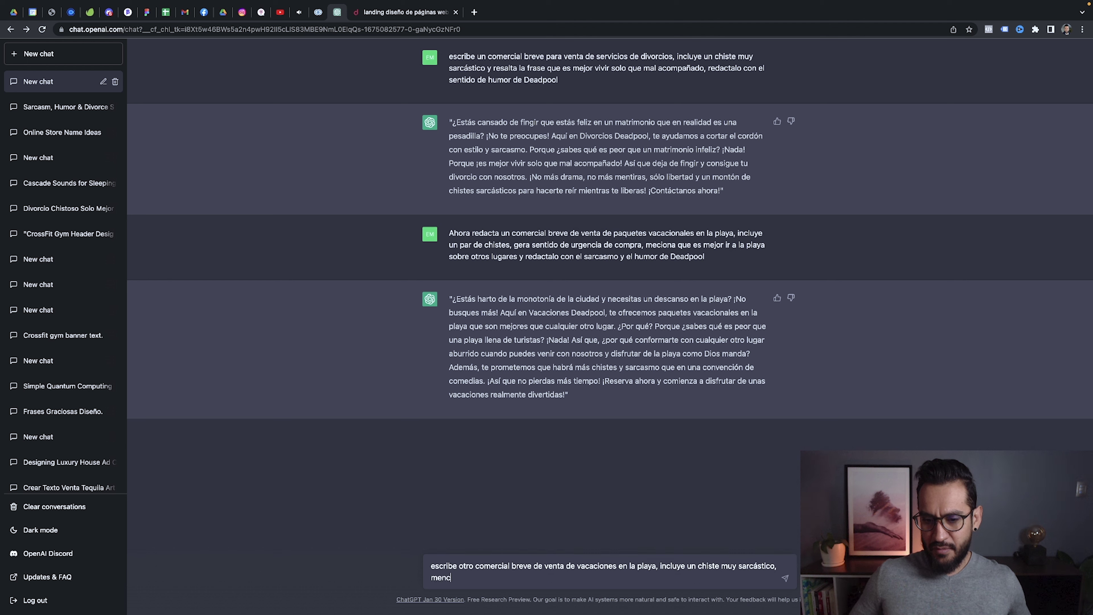
- Add the instruction "menciona que es mejor ir a la playa que quedarte en casa de tu suegra en vacaciones" to the prompt
text(iona que es m)
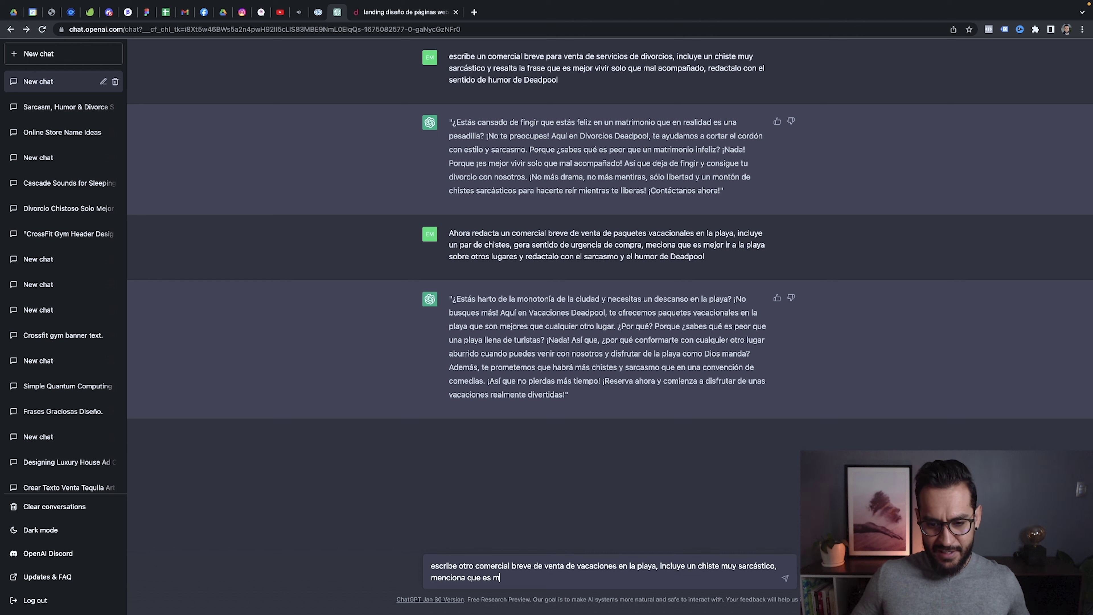
text(ejor ir a l)
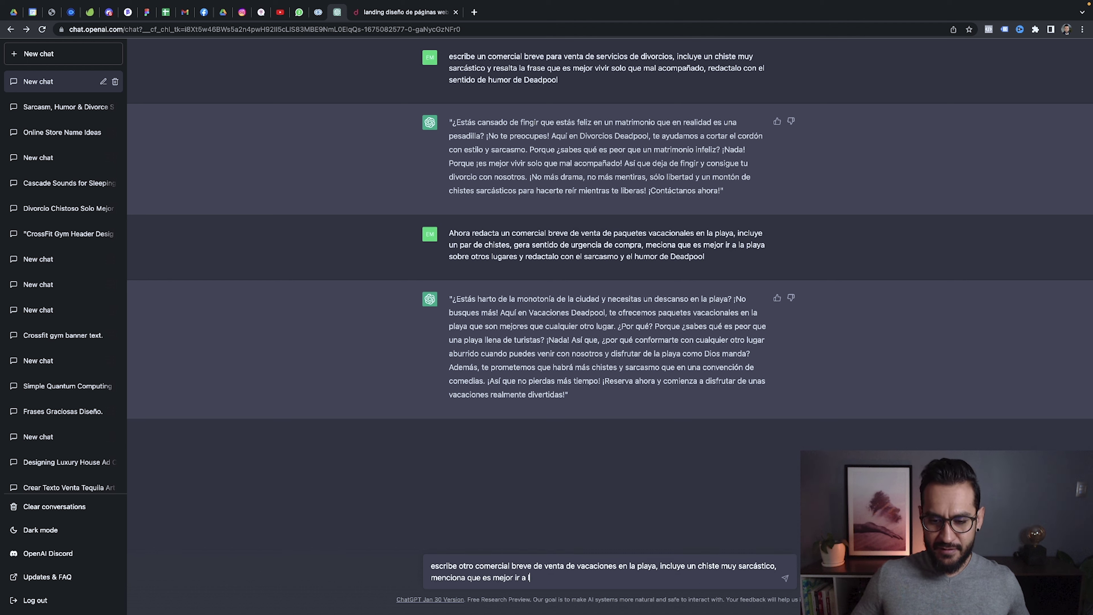
text(a playa que queda)
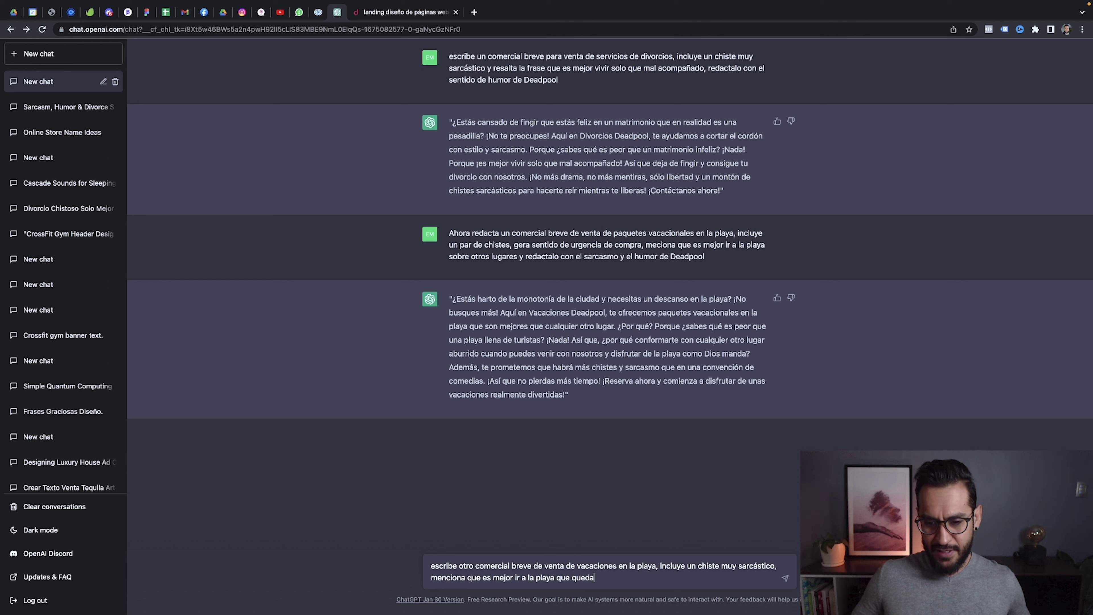
text(rte en casa)
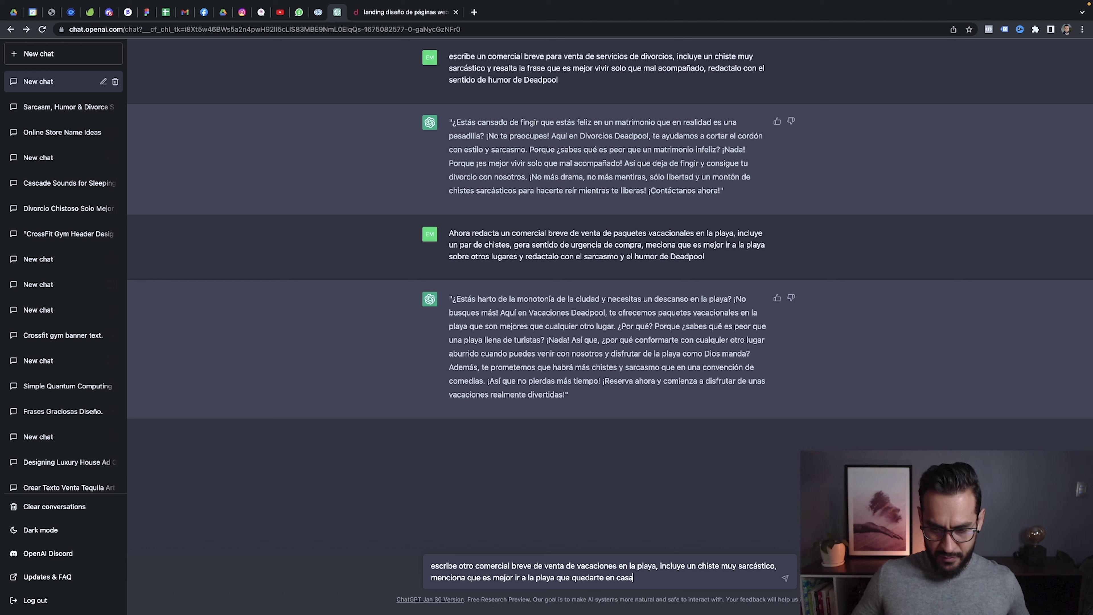
text( de tu )
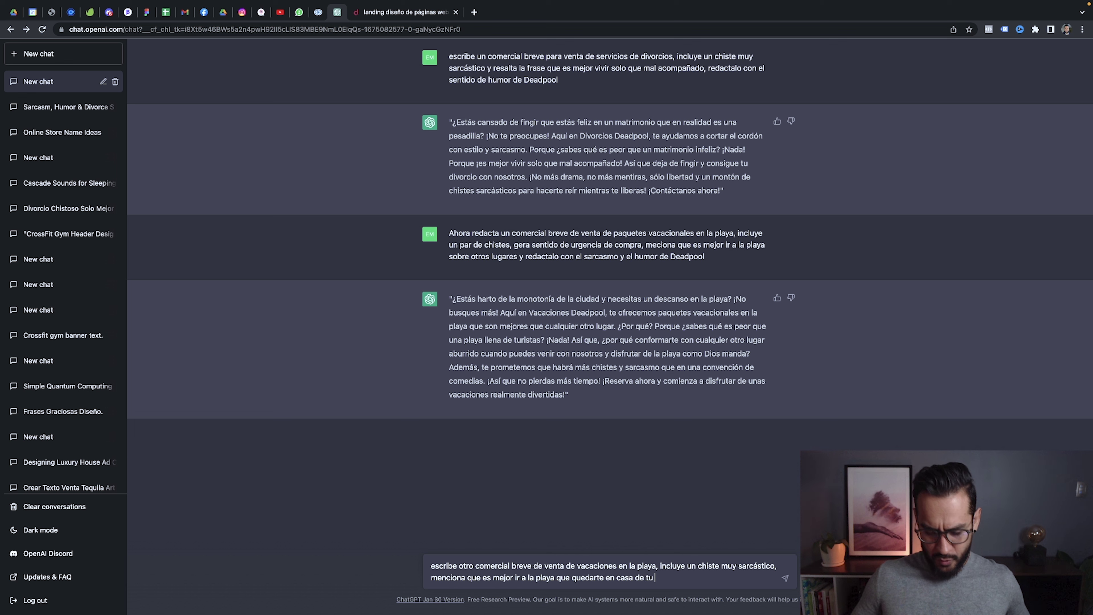
text(suegra vacaciones)
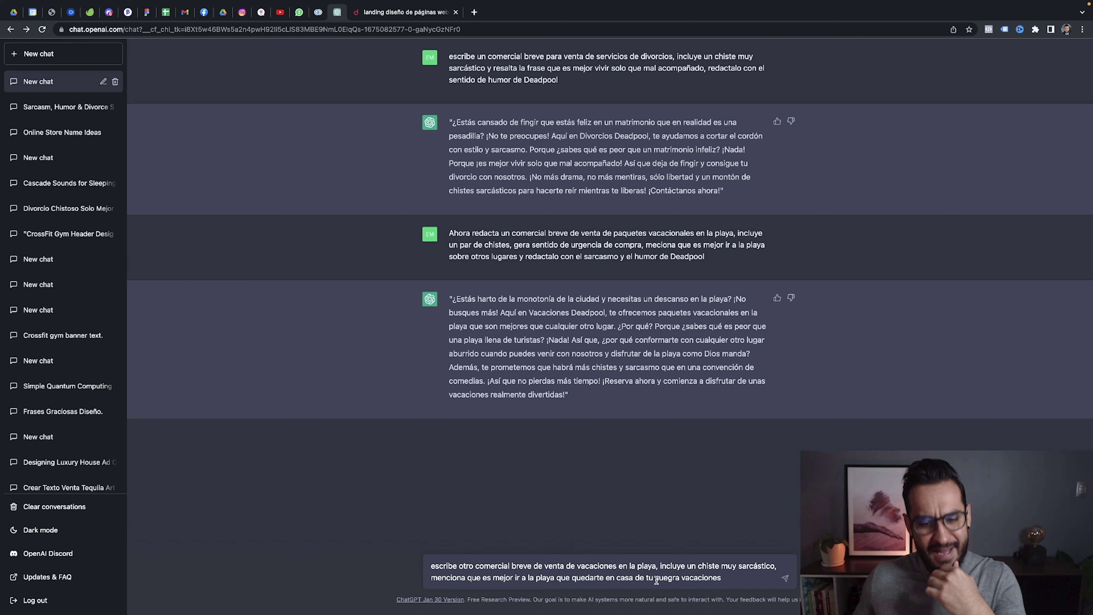
click(678, 578)
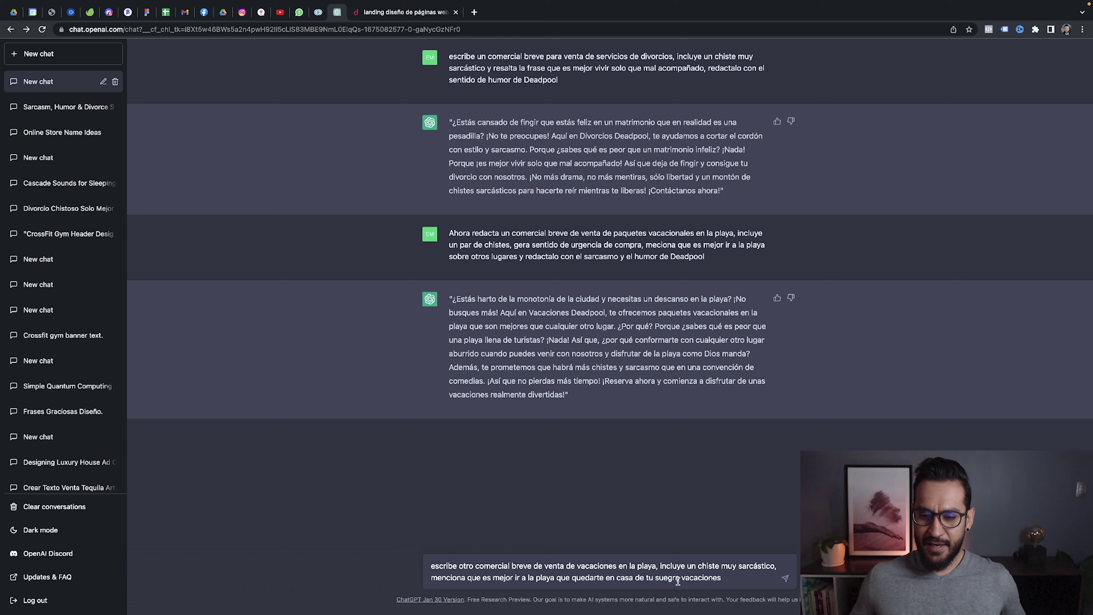
text(en)
key(End)
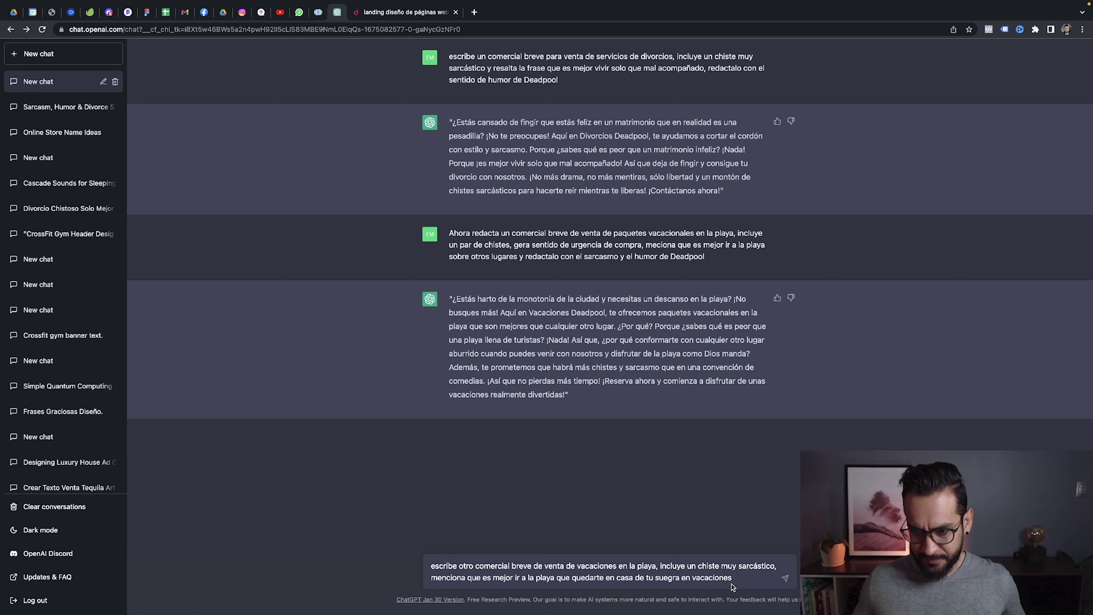
- Extend the prompt with ", menciona lo relajante que sería estar en la playa y olvidarte del trabajo."
text(, men)
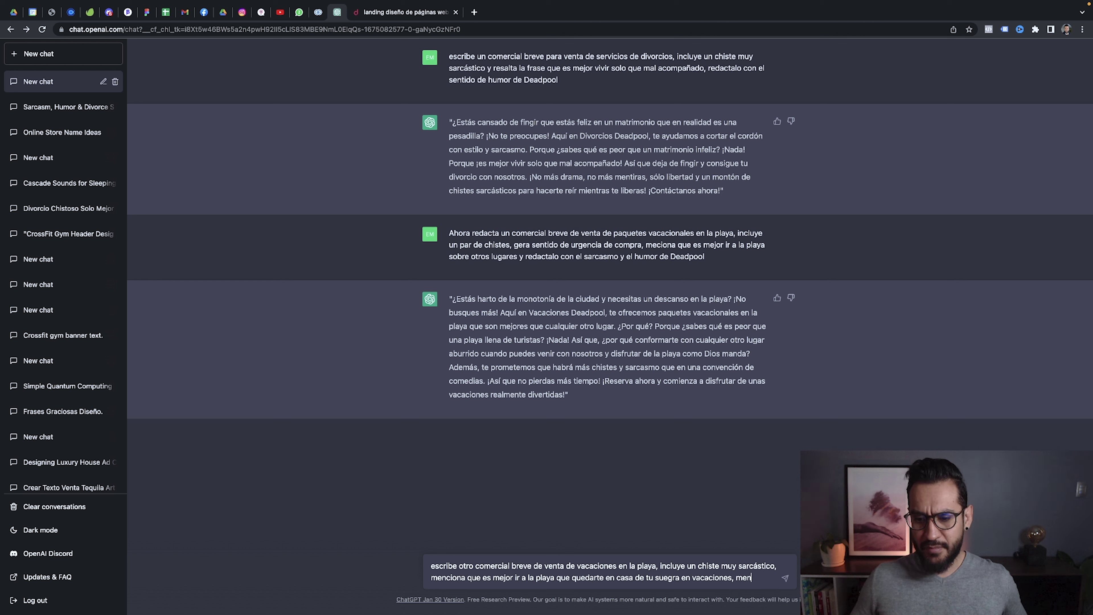
text(ciona lo relajante)
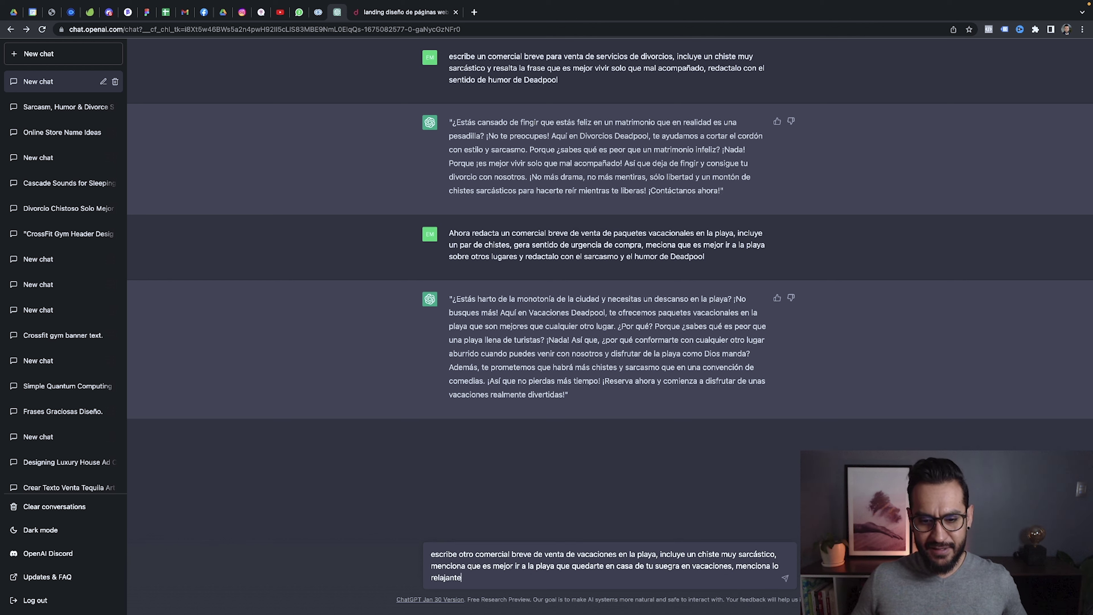
text( que sería est)
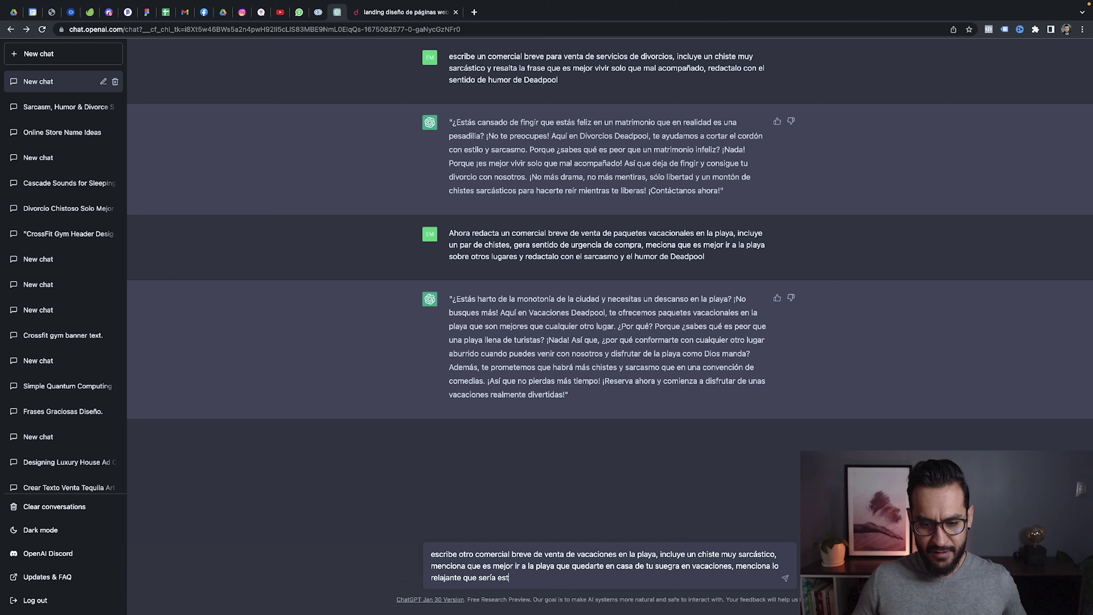
text(ar en lapla)
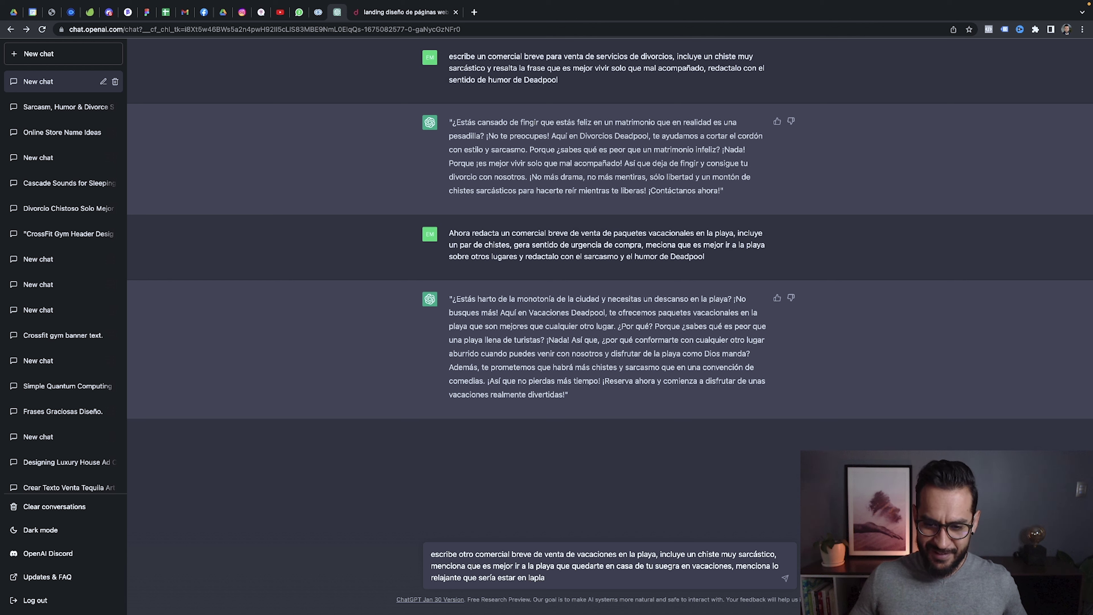
key(BackSpace)
key(BackSpace)
key(BackSpace)
text( p)
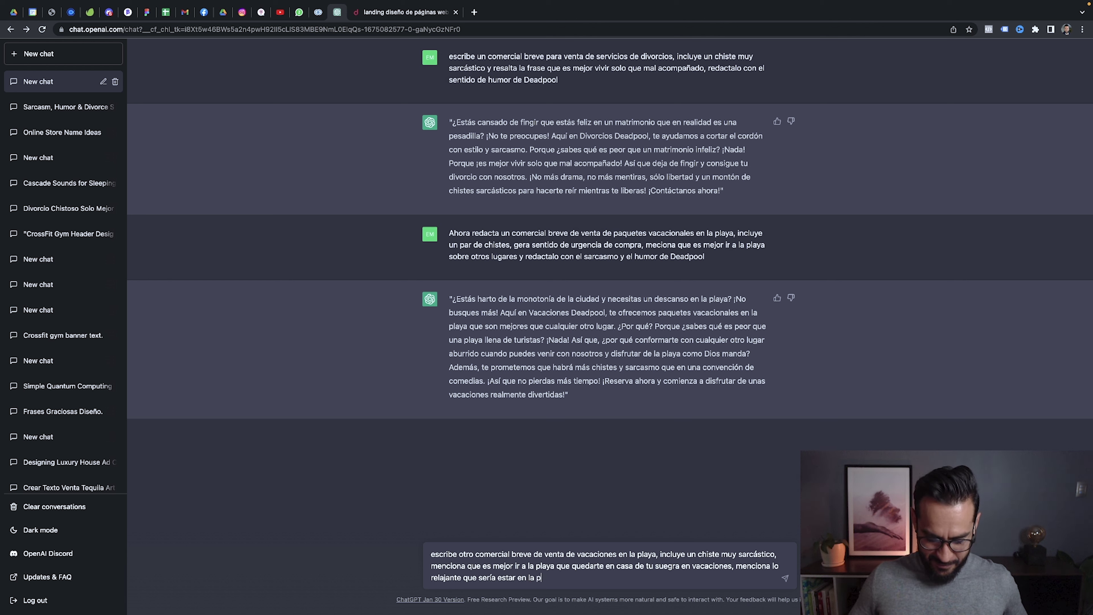
text(´lalaya y olvidar)
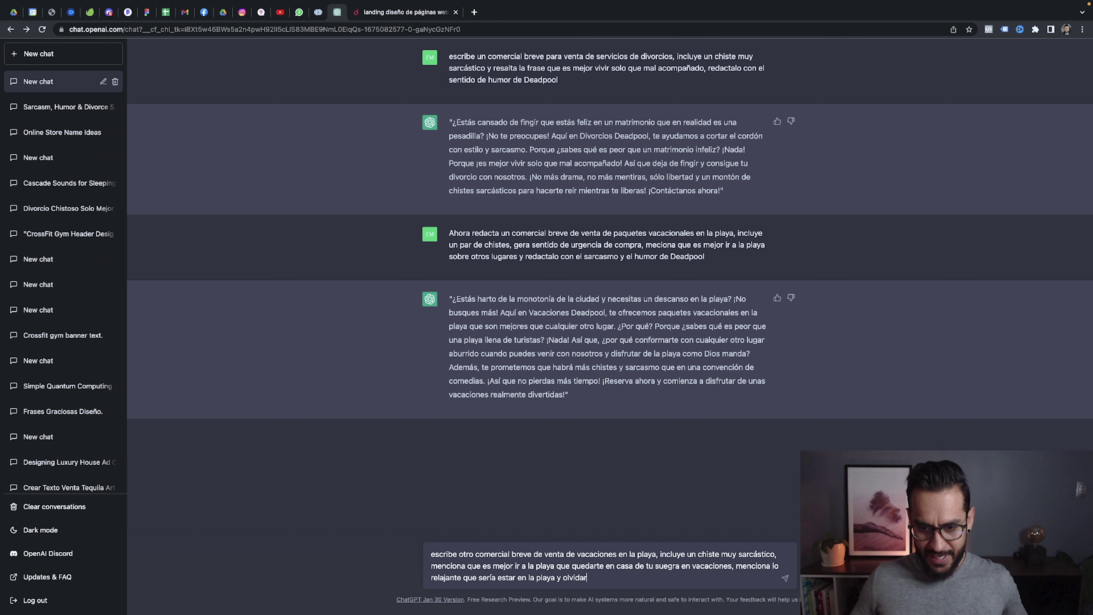
text(te del trabajo. Ex)
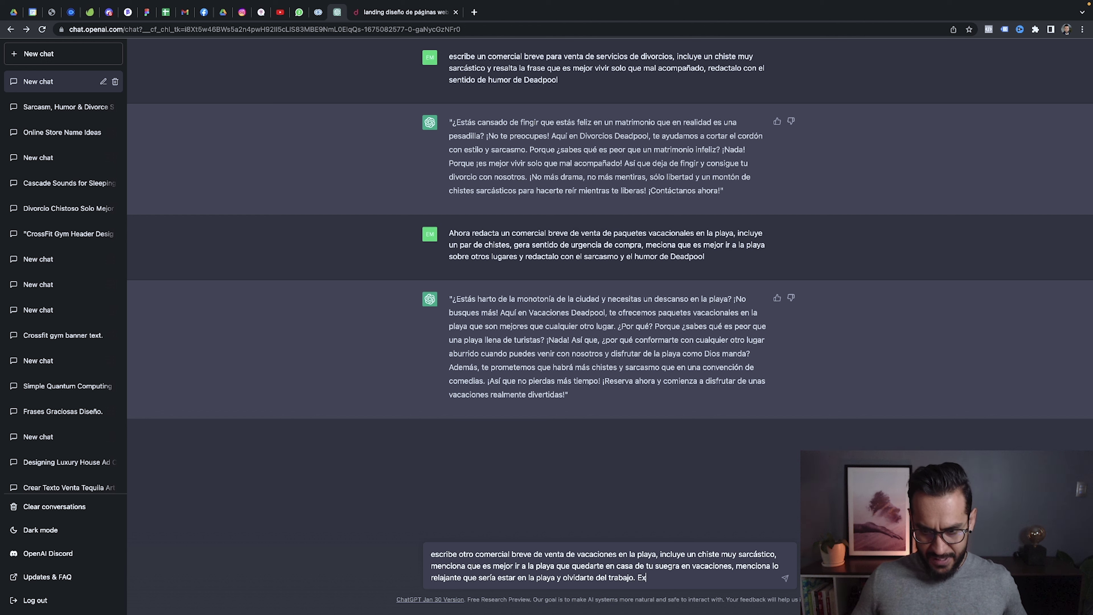
- Finish the prompt with "Escribe todo con el sentido de humor sarcástico de Deadpool" and send it
key(BackSpace)
text(scr)
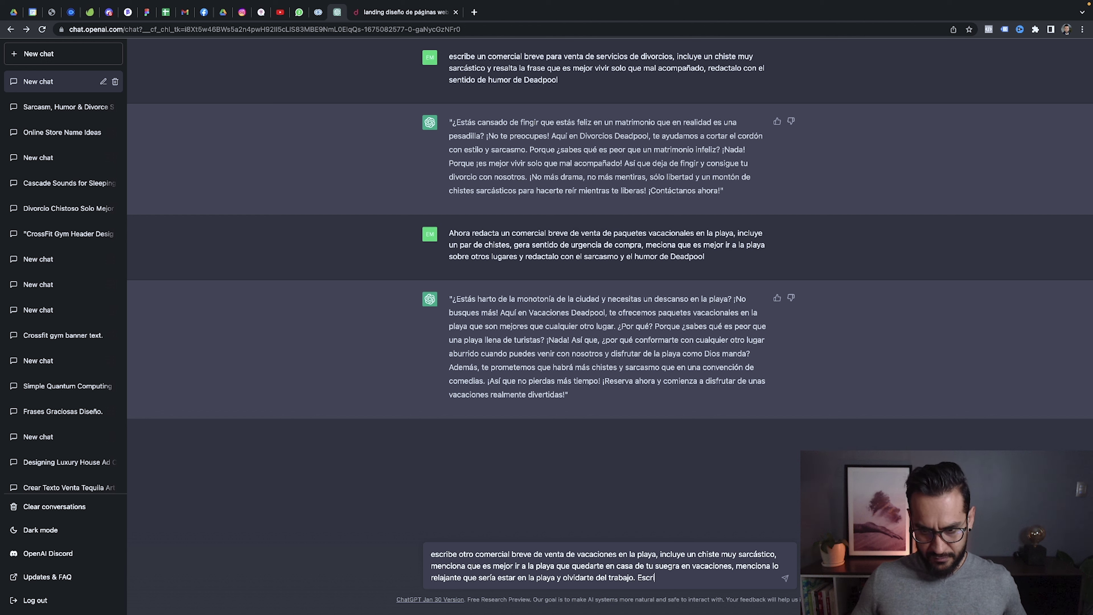
text(ibe t)
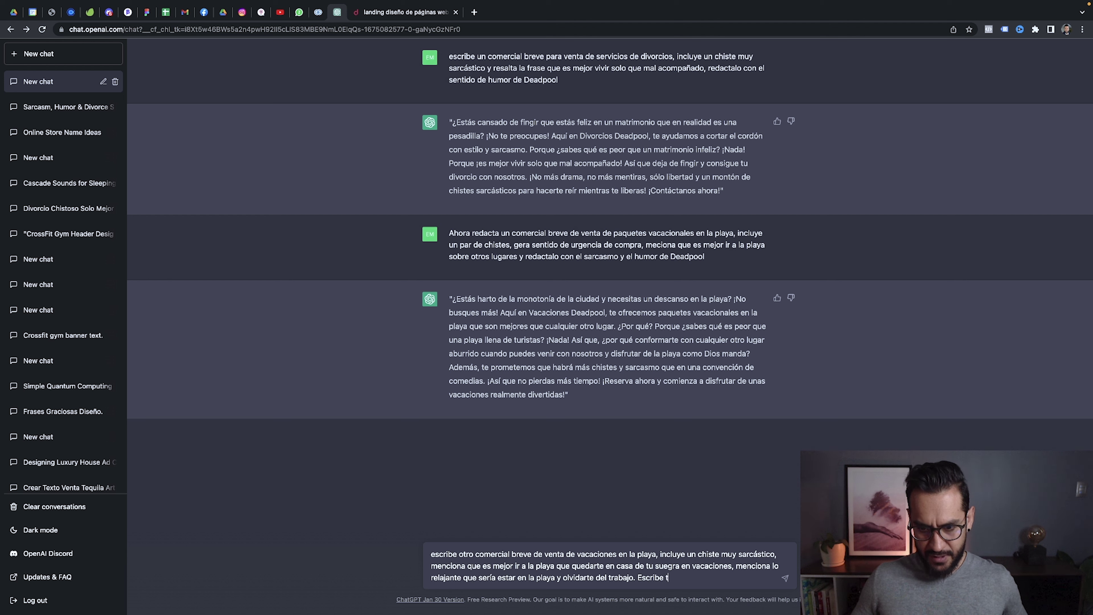
text(odo con el s)
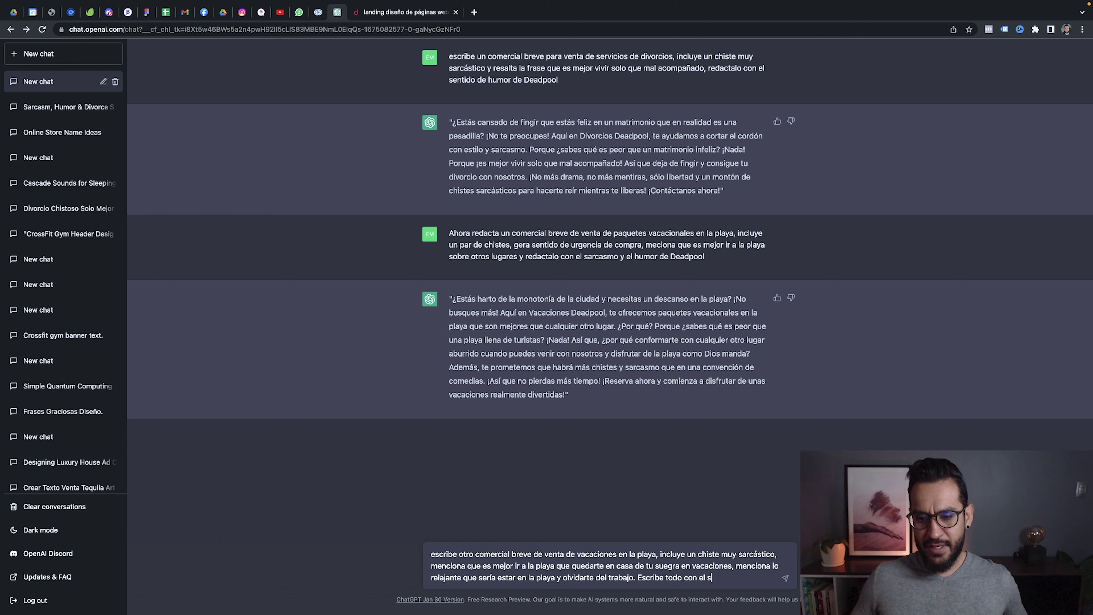
text(entido de humor de)
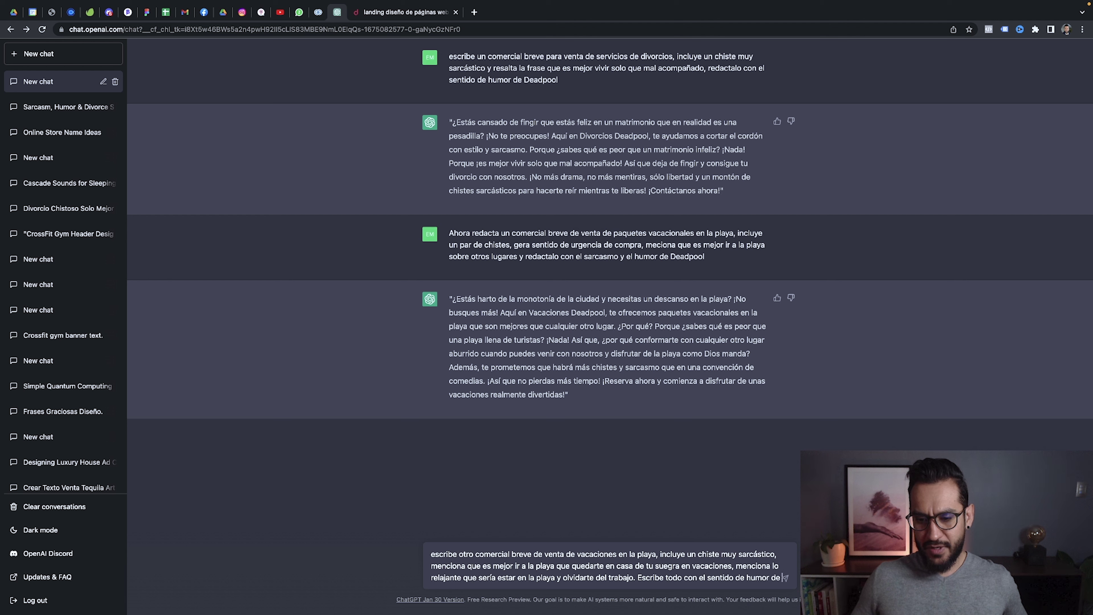
text( Deadpool)
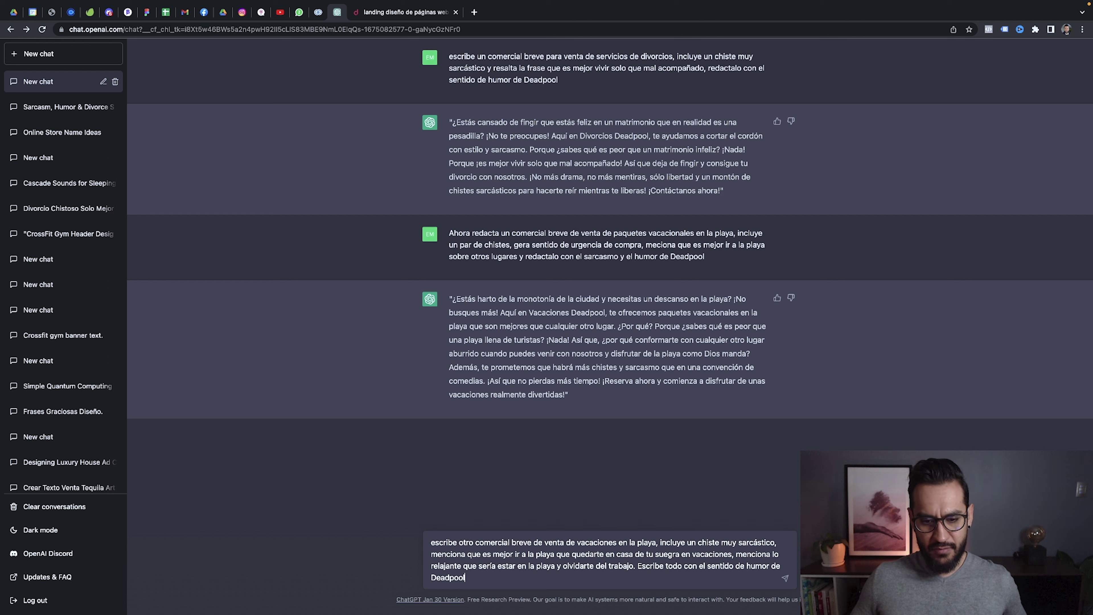
click(770, 566)
text(sarcástico)
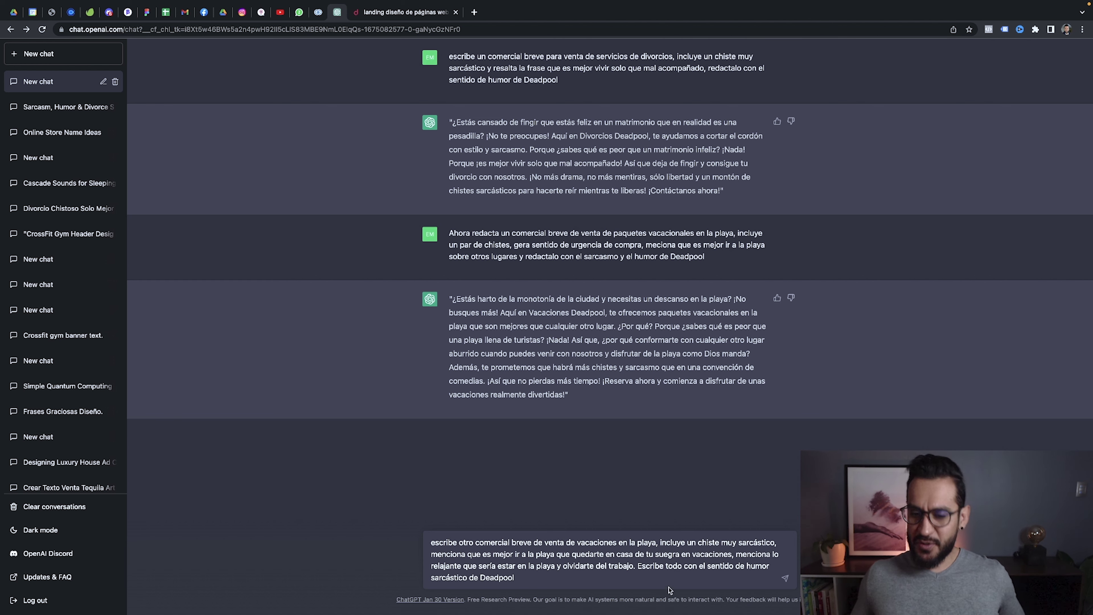
key(Return)
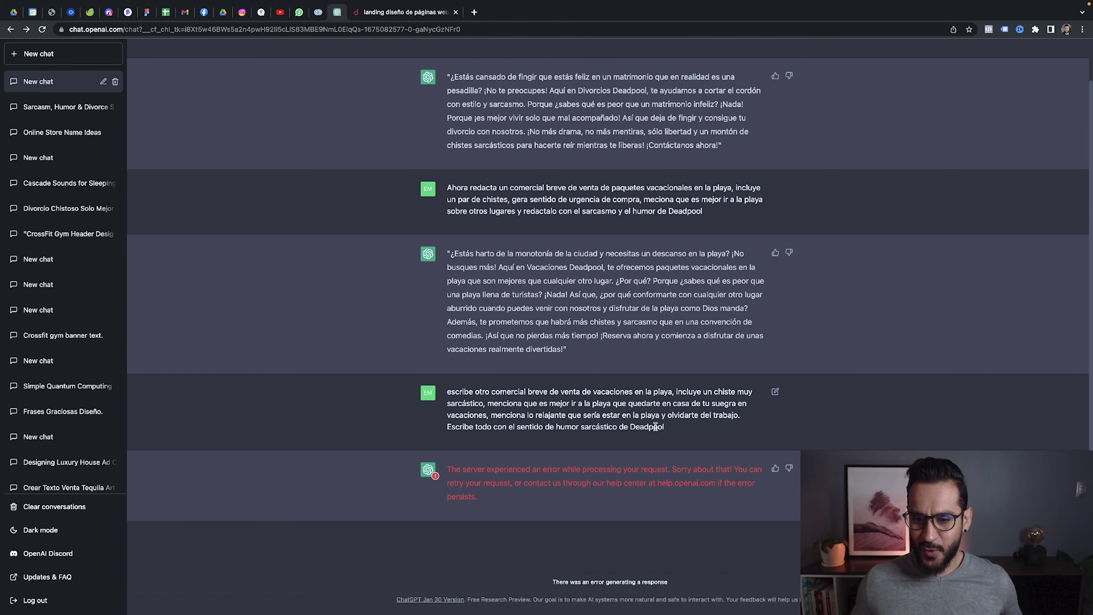
- Copy the sent beach vacation prompt, reload the page, and resend the copied prompt in a new chat
drag(665, 427, 443, 396)
key(super+c)
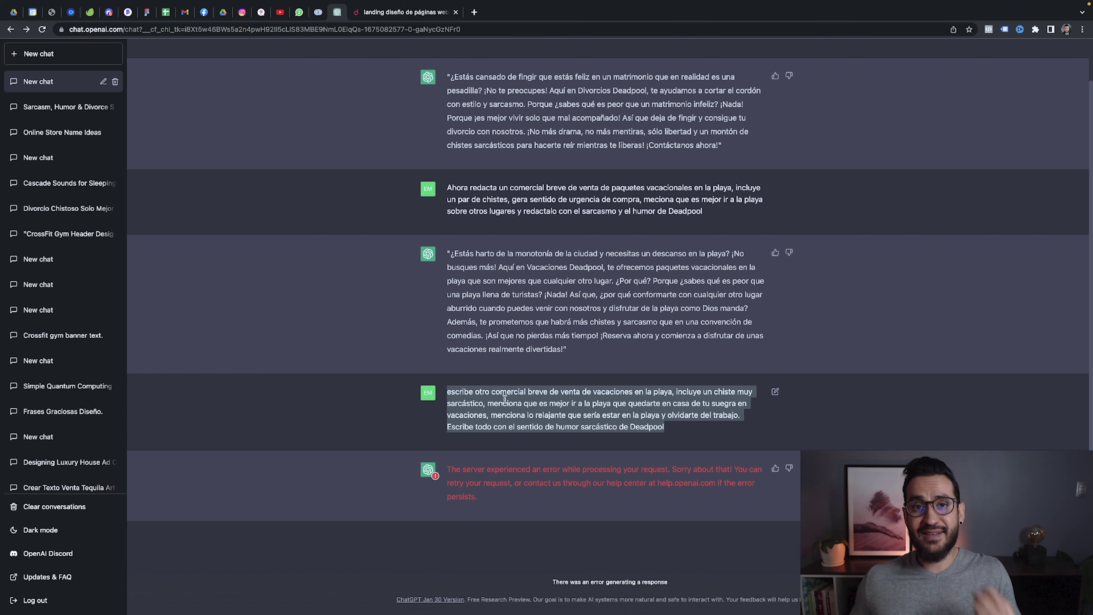
key(super+r)
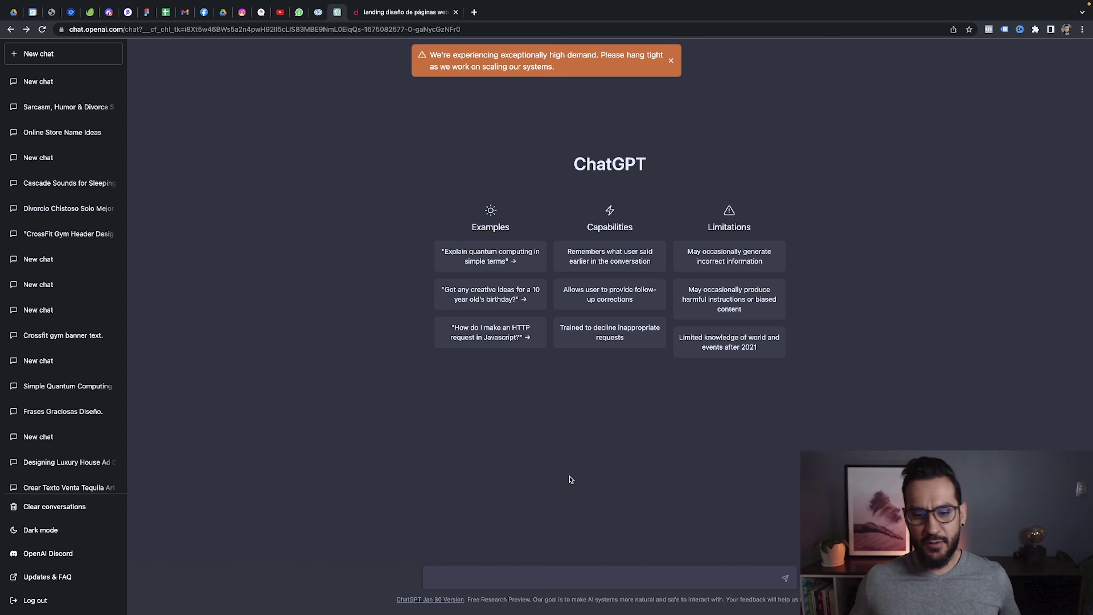
key(super+v)
key(Return)
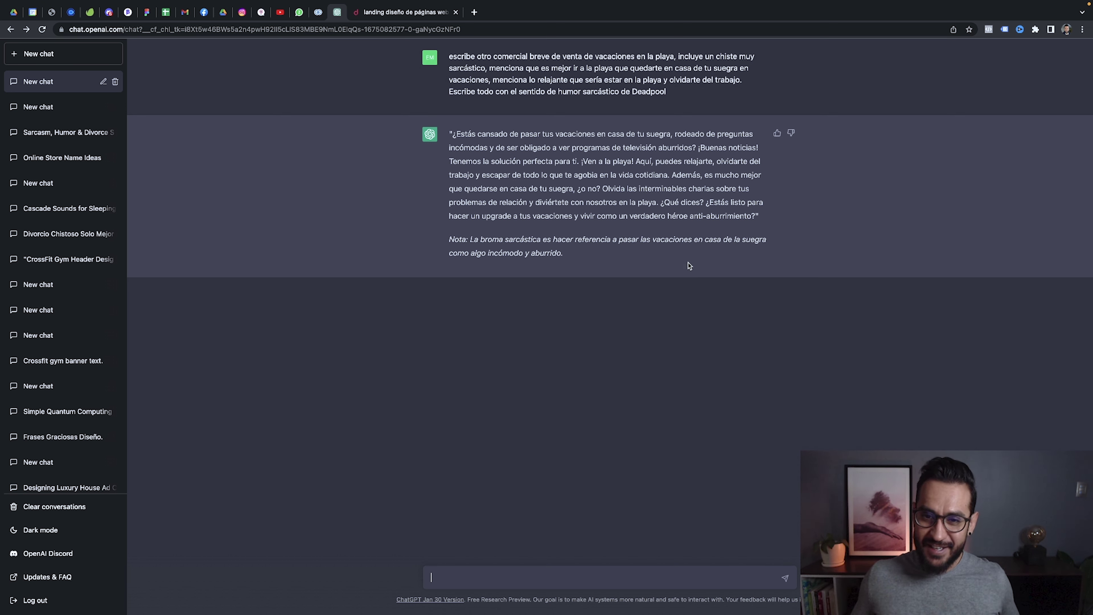
- Examine the generated commercial and the headline and benefits list on the Digital Crew web design landing page
drag(758, 215, 452, 135)
click(459, 135)
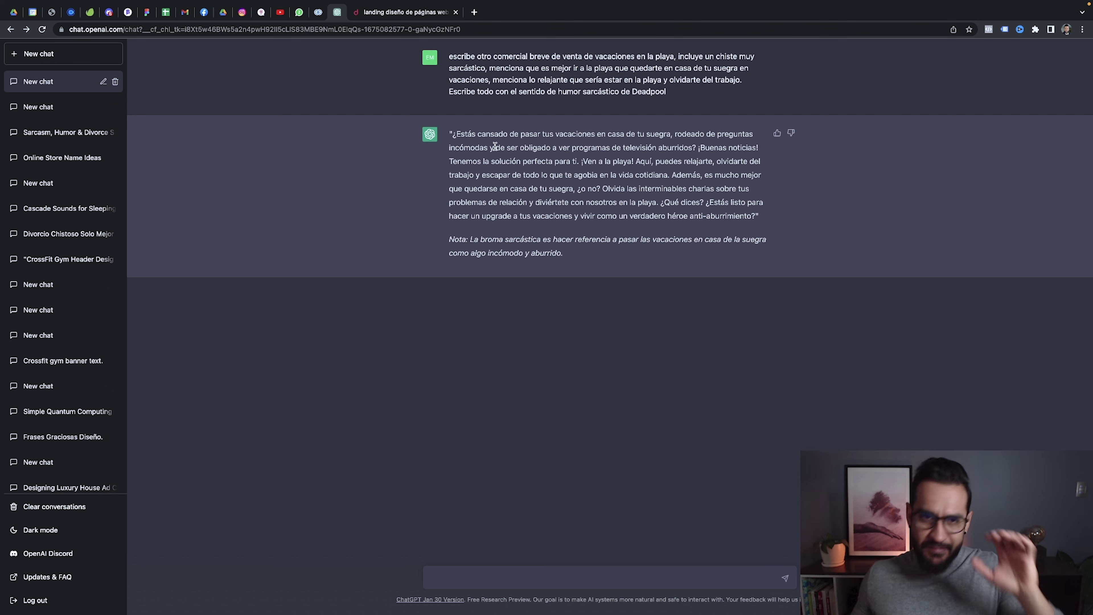
click(411, 12)
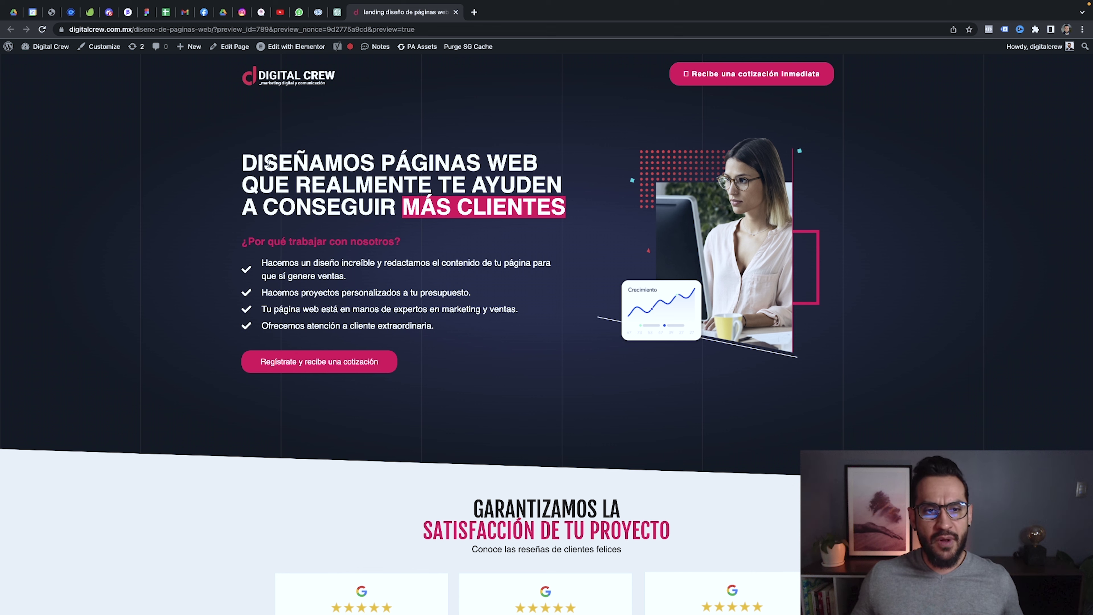
drag(243, 65, 523, 325)
click(513, 305)
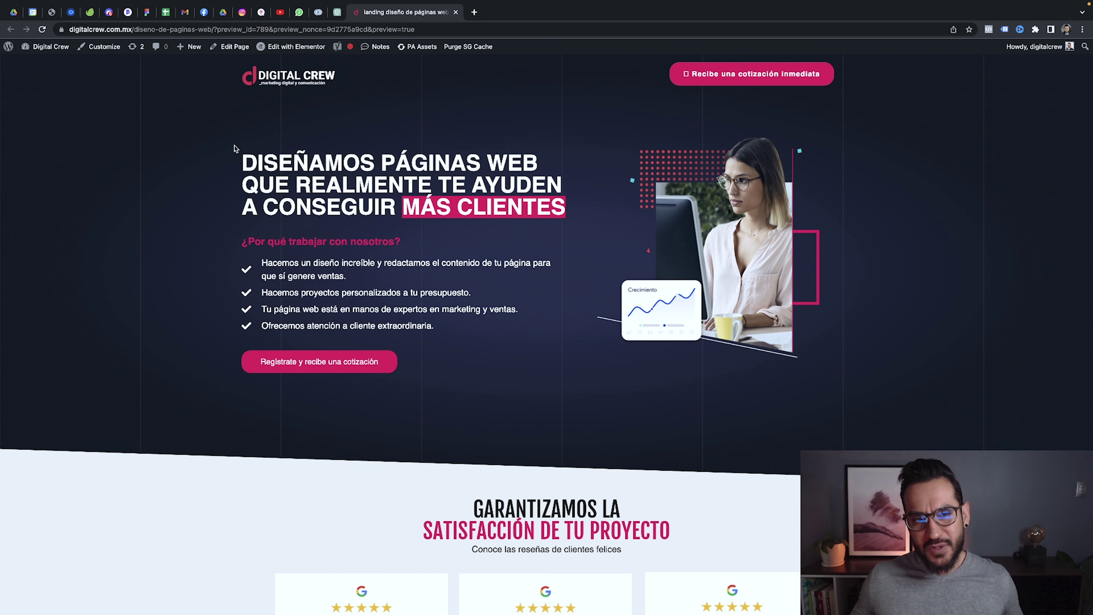
drag(238, 150, 499, 334)
click(499, 334)
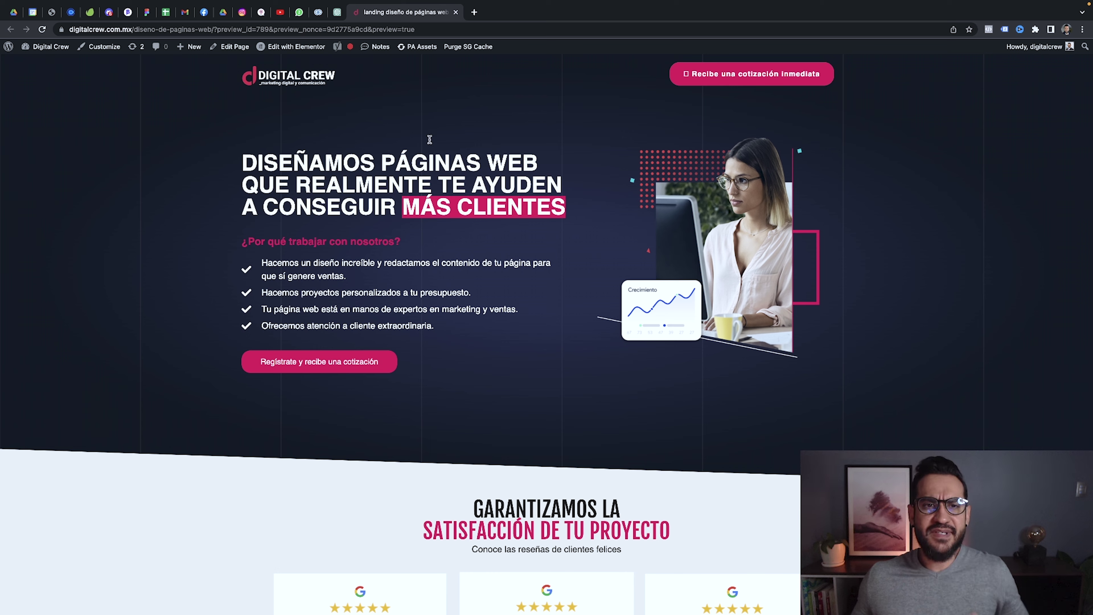
- Switch back to ChatGPT and send the message "gracias perrazo!" in the vacation commercial chat
click(337, 13)
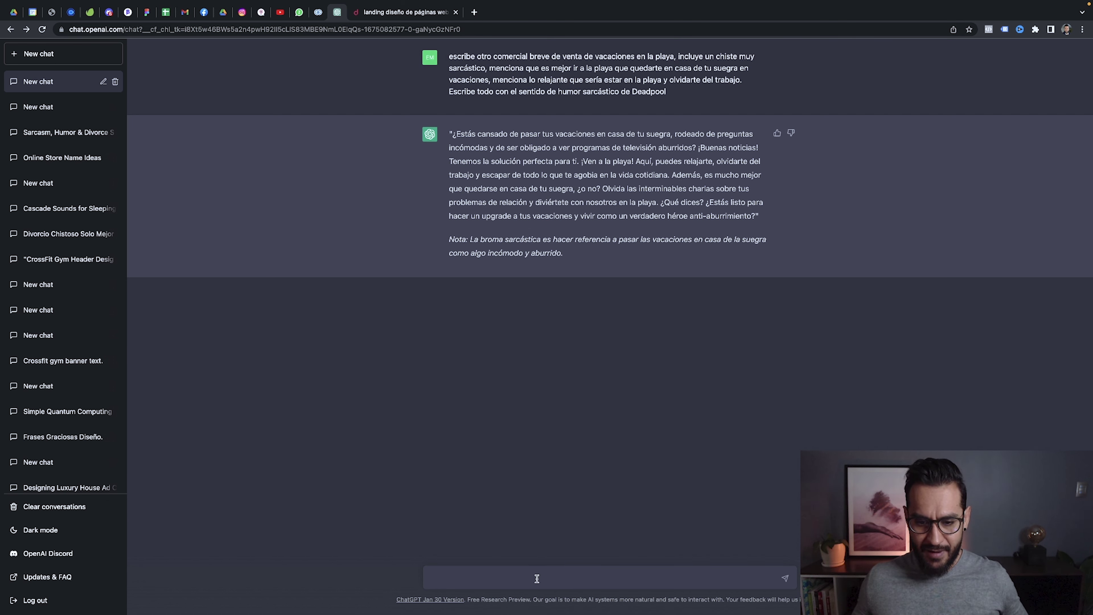
text(gracias perrazo!)
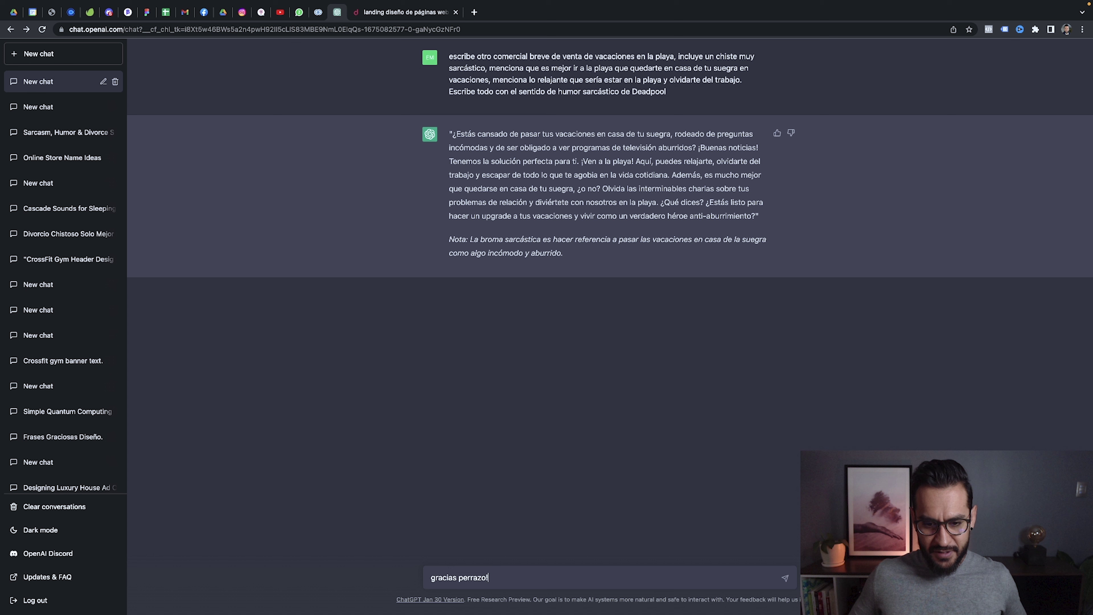
key(Return)
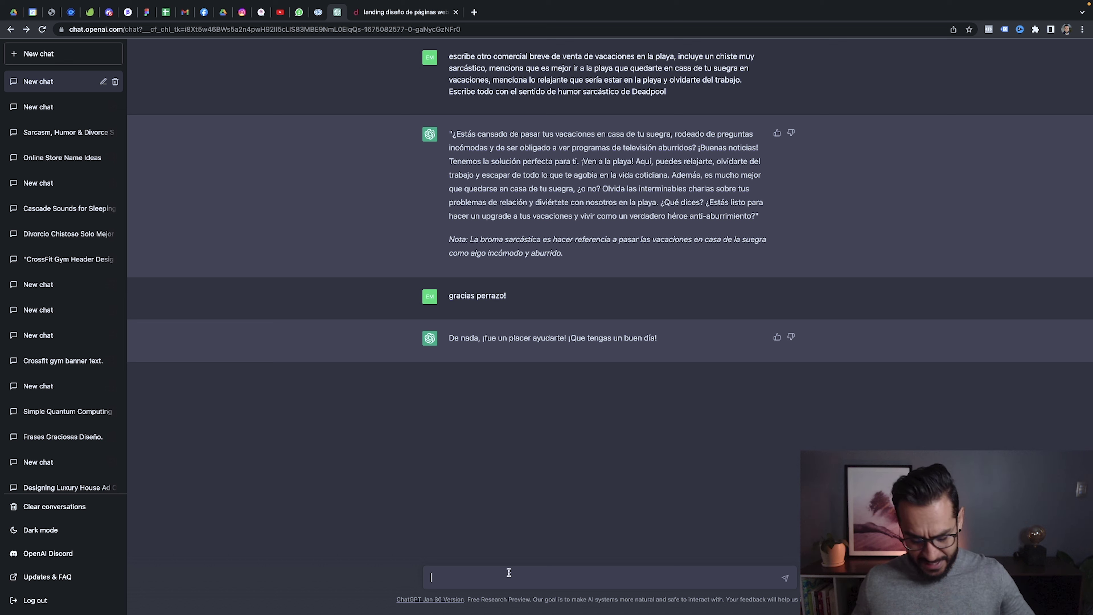
- Start a new prompt in the same chat with "ahora escribe un párrafo para el hero de una landing page"
text(ahor)
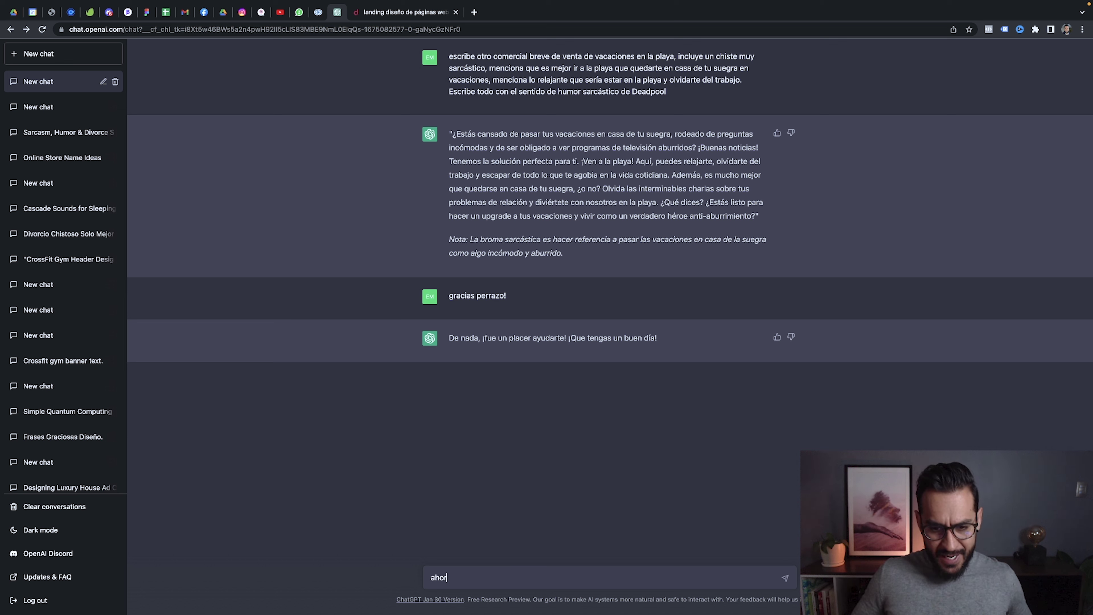
text(a escr)
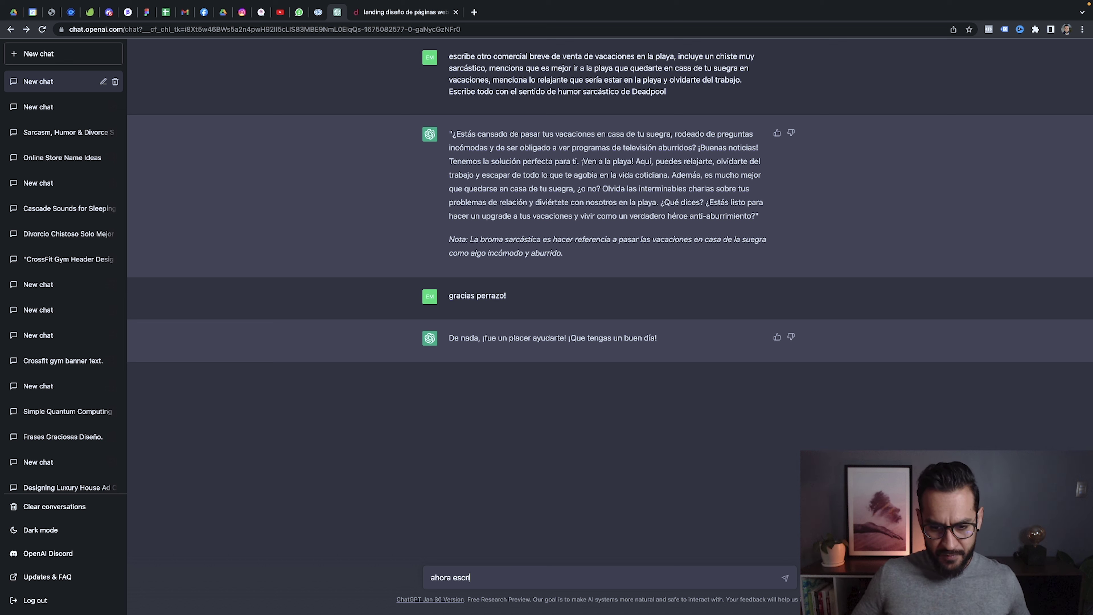
text(ibe un )
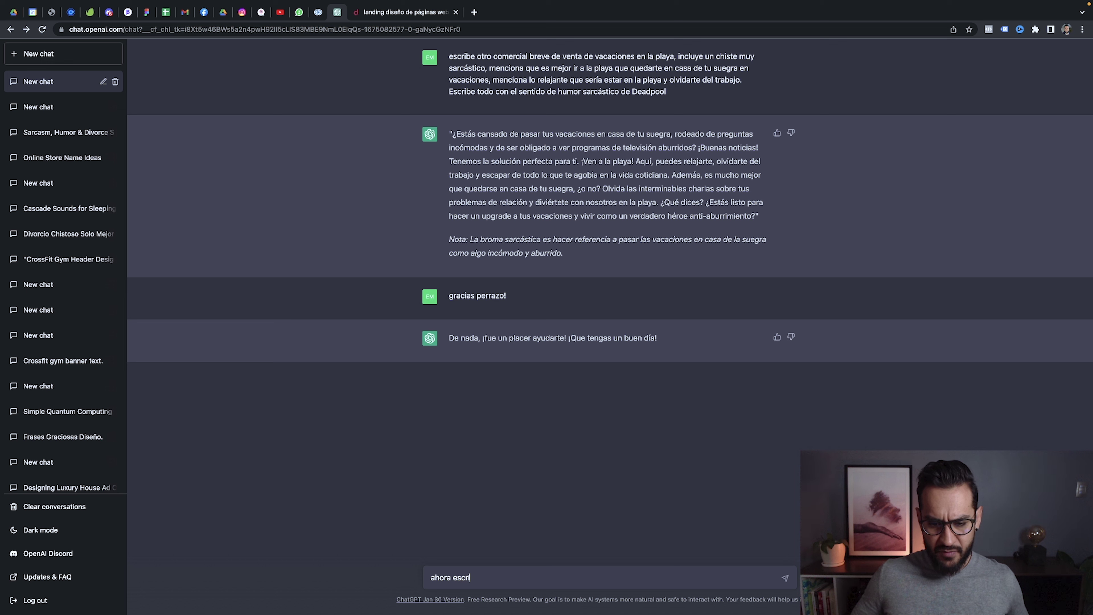
text(p´)
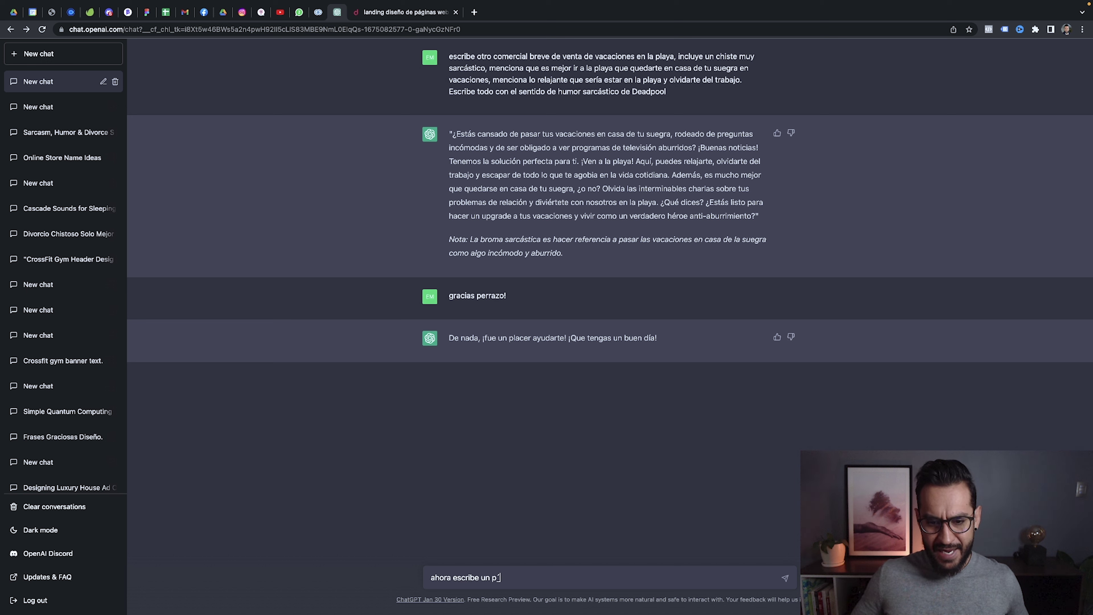
text(arrafo para el )
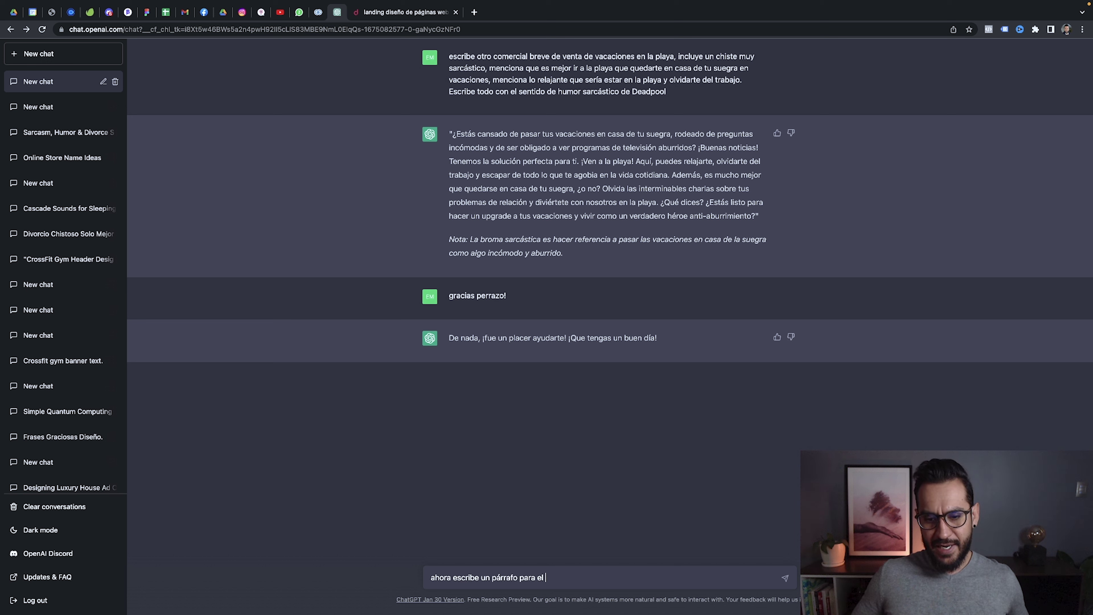
text(hero de una landing page)
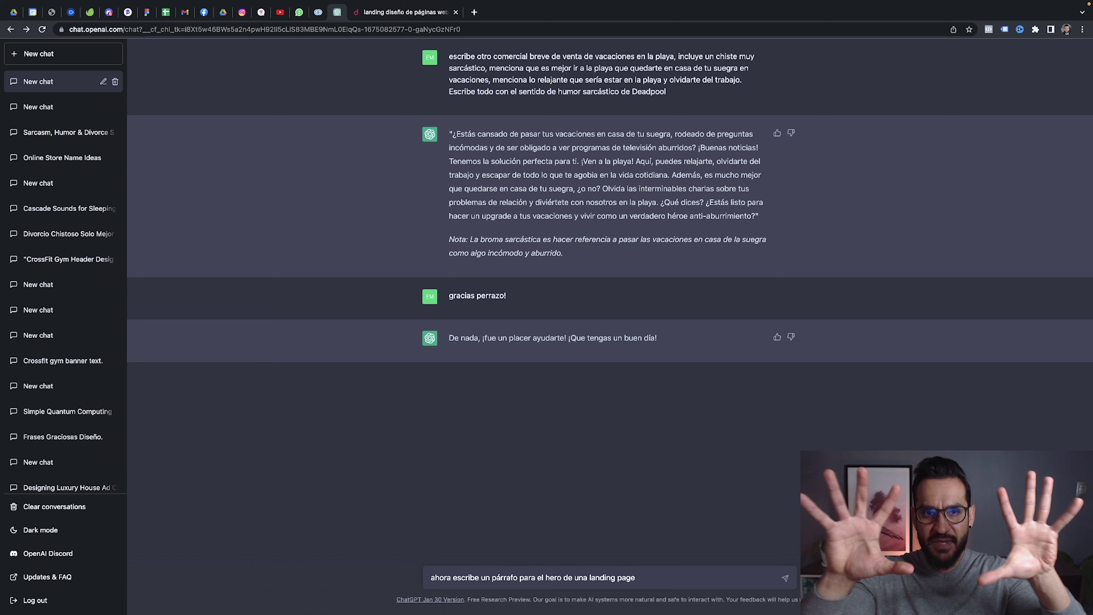
- Check the Digital Crew landing page, return to ChatGPT, and extend the prompt with "en donde vendas servicios de diseño web, menciona que"
click(400, 13)
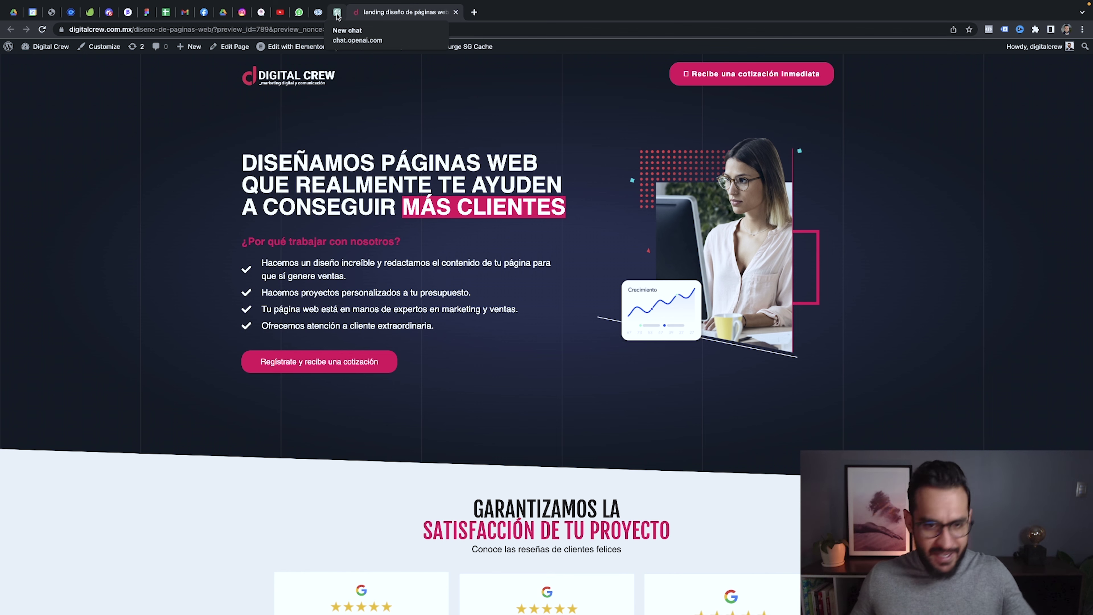
click(337, 13)
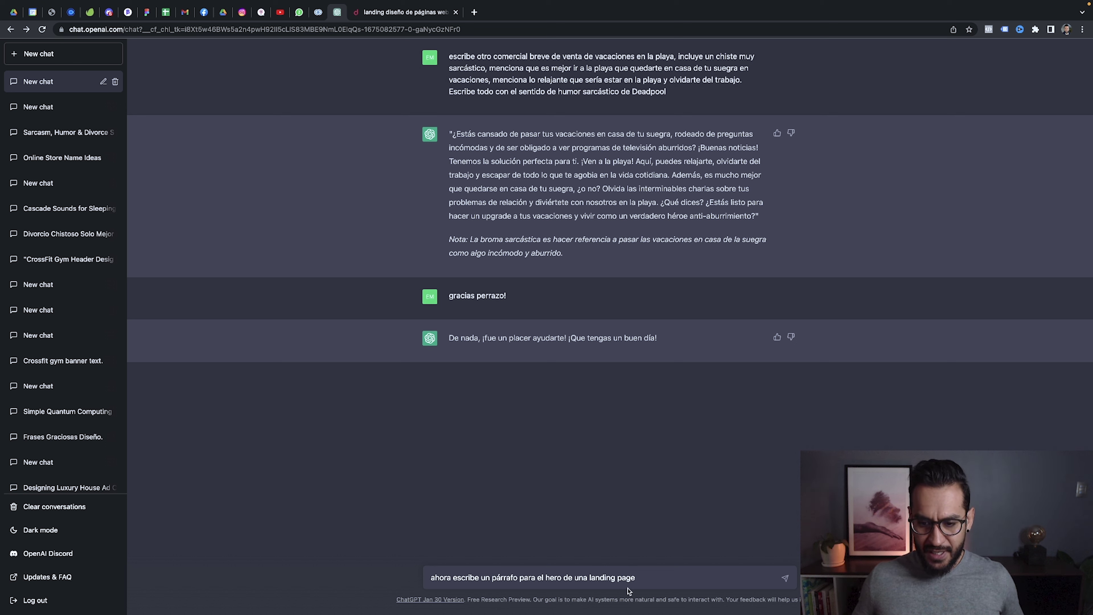
text(en)
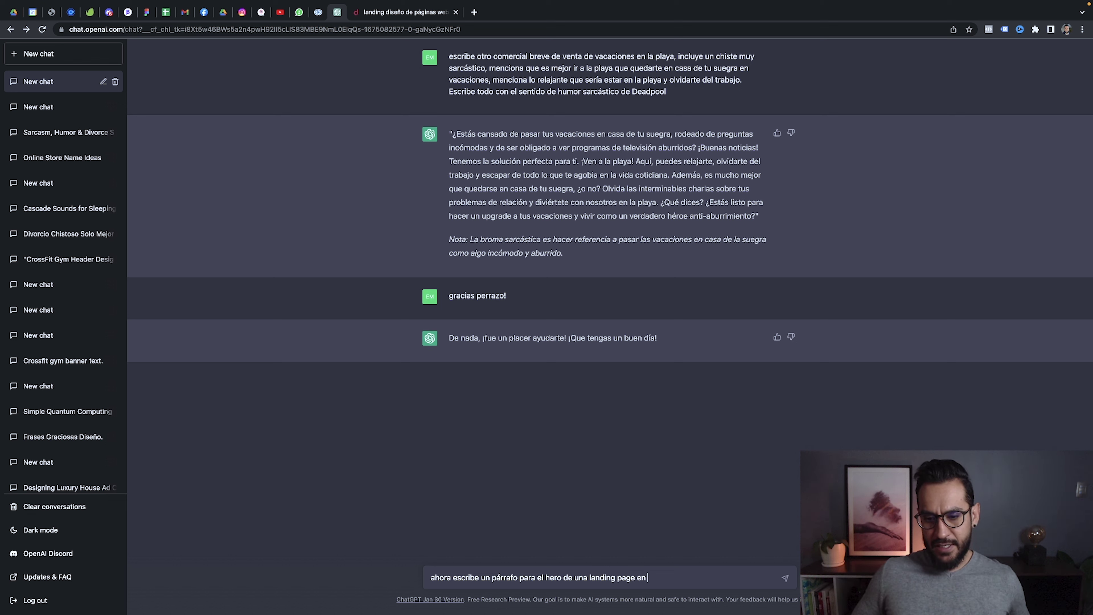
text( donde menci)
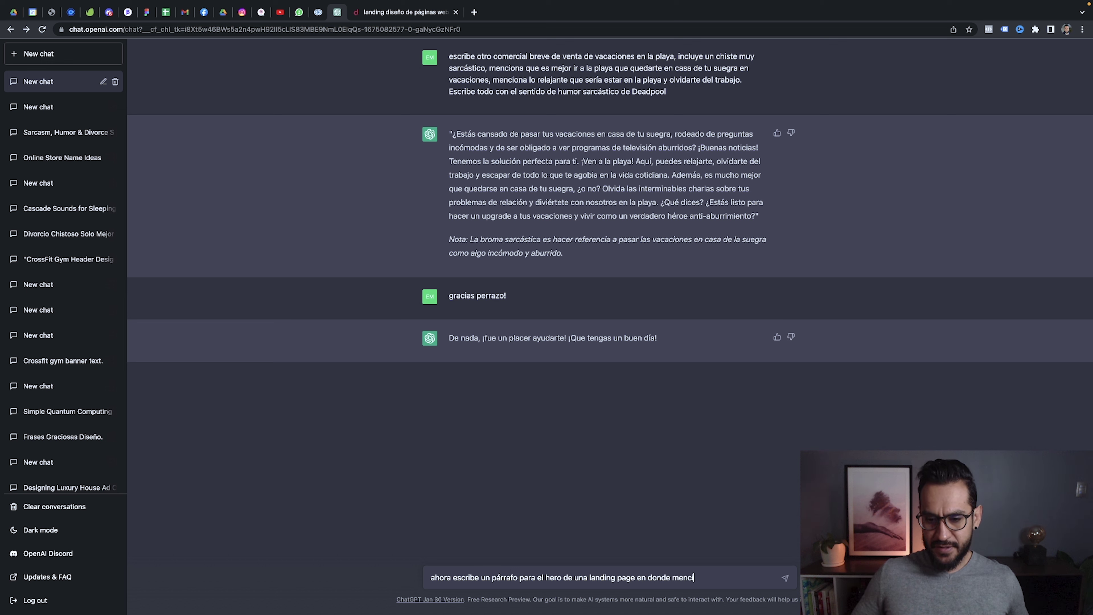
text(ones)
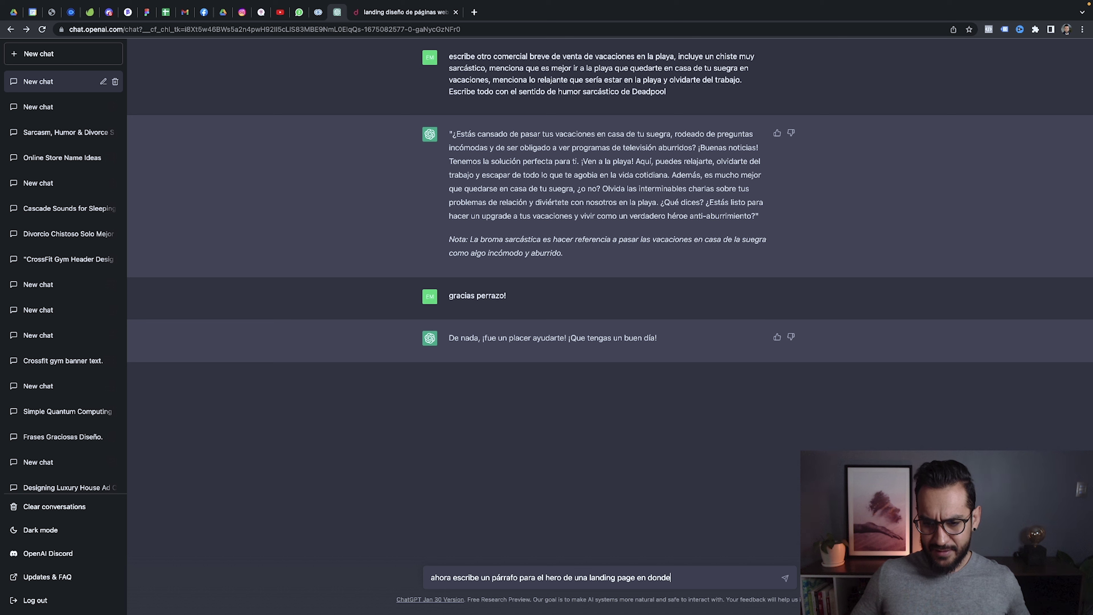
text(vendas servi)
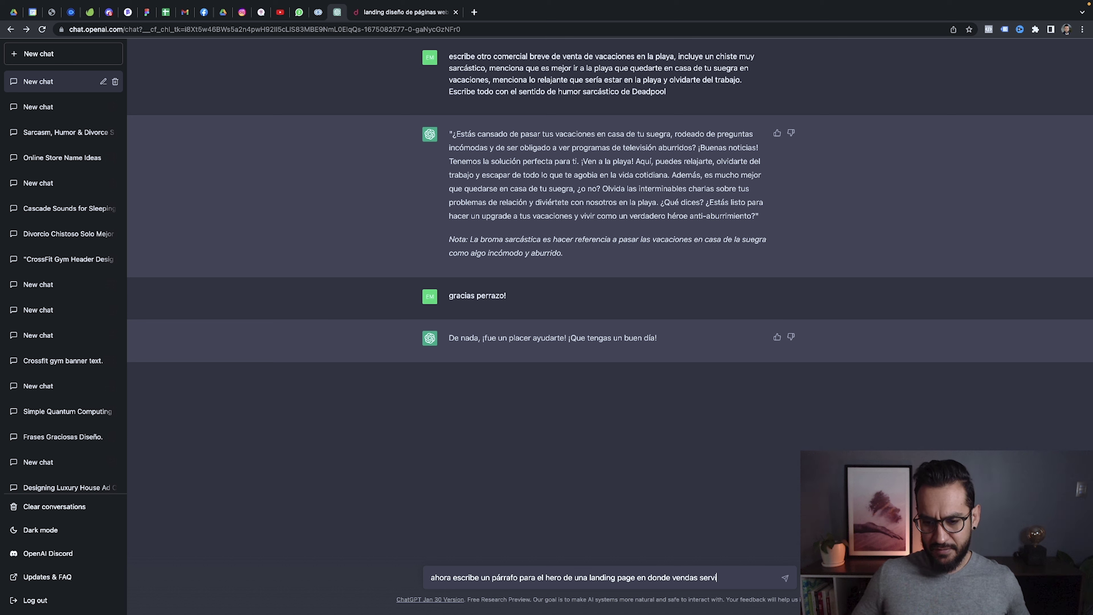
text(cios de diseño )
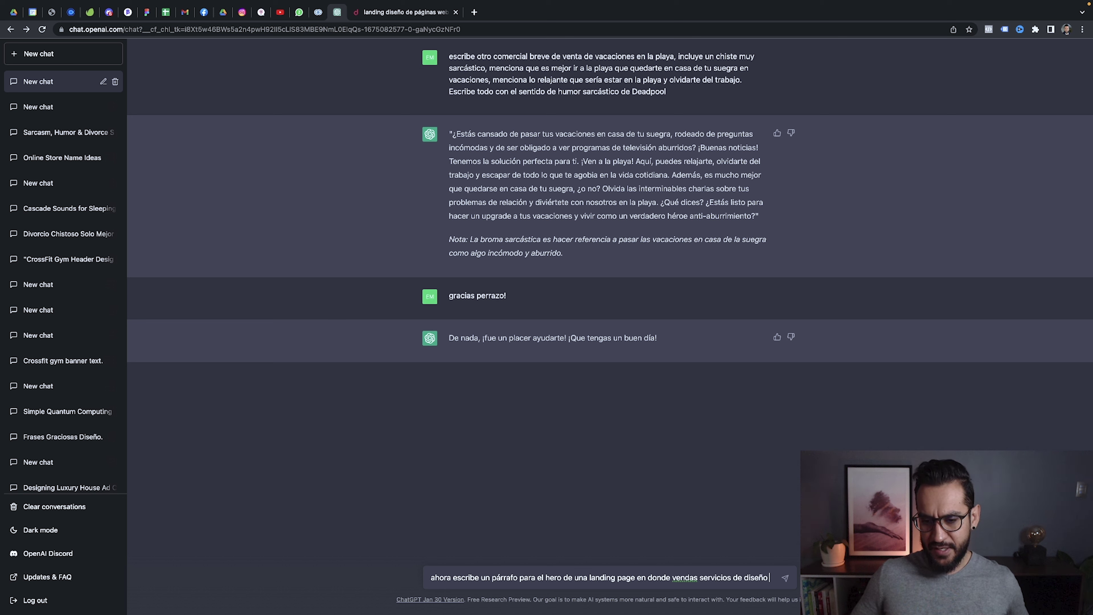
text(web, me)
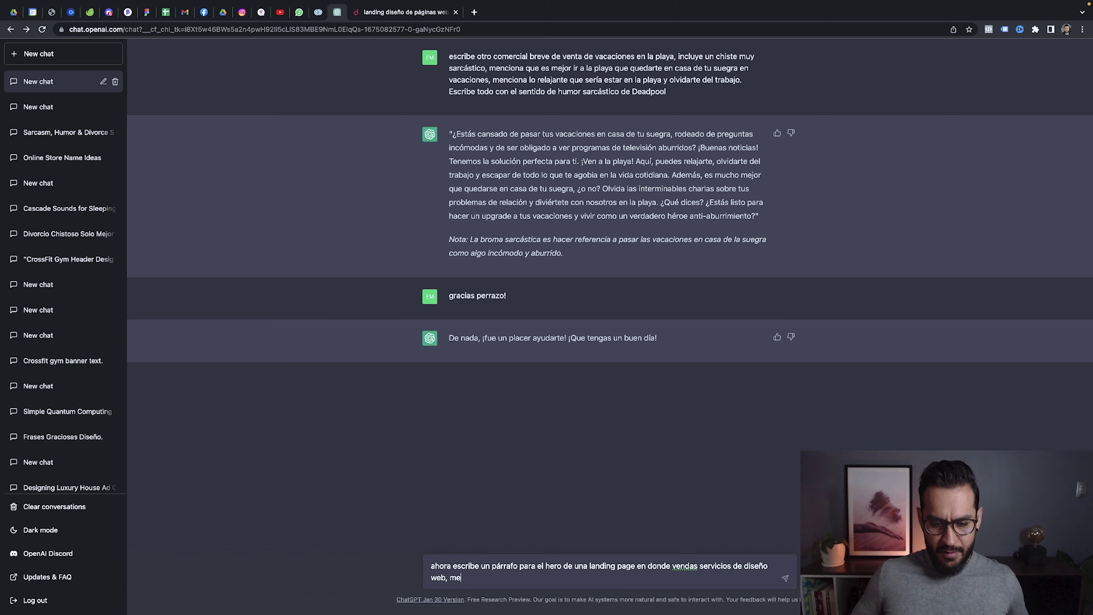
text(nciona que nue)
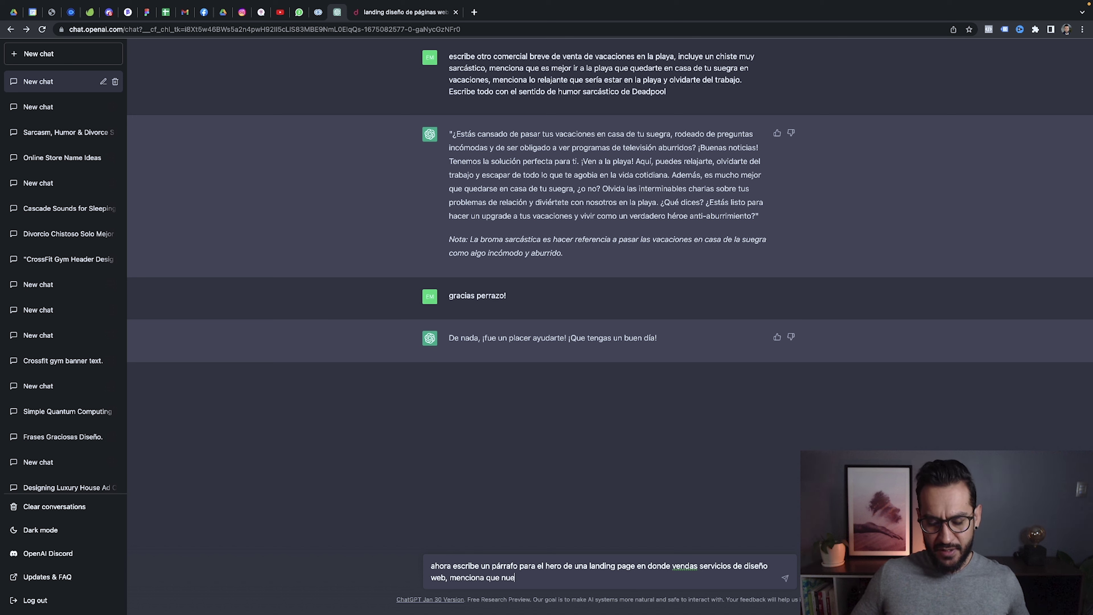
text(stro ser)
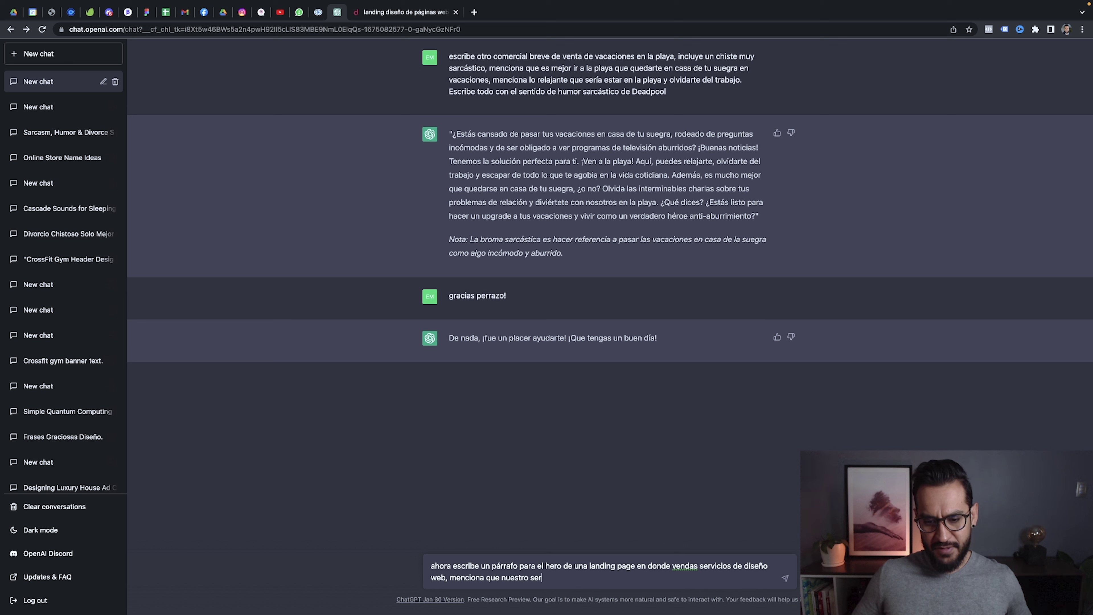
text(vicio )
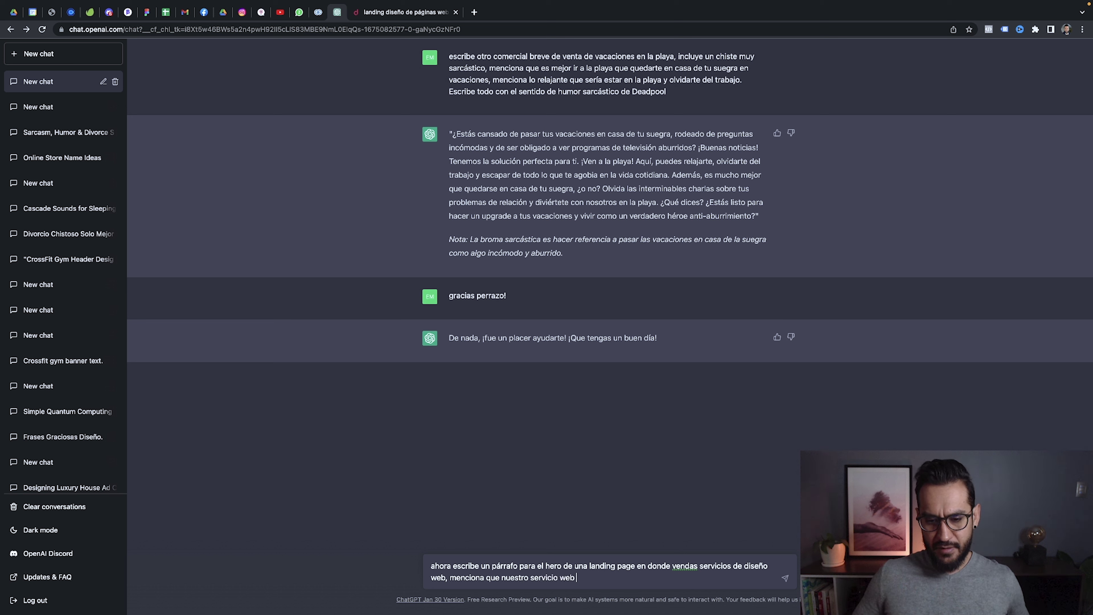
text(de diseño web re)
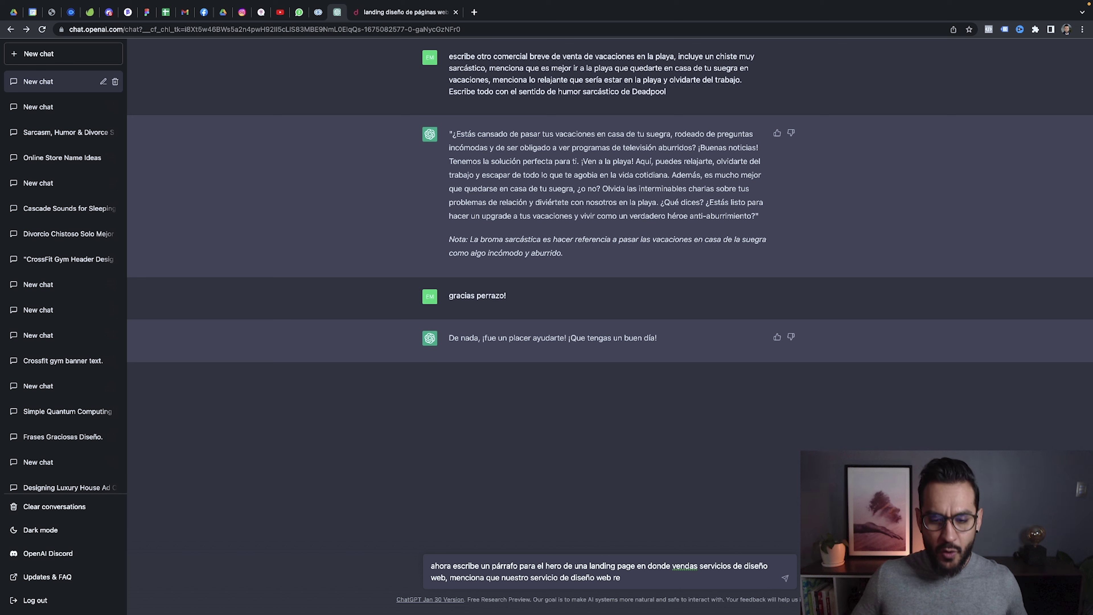
key(BackSpace)
key(BackSpace)
key(BackSpace)
key(BackSpace)
key(BackSpace)
key(BackSpace)
key(BackSpace)
key(BackSpace)
key(BackSpace)
key(BackSpace)
key(BackSpace)
key(BackSpace)
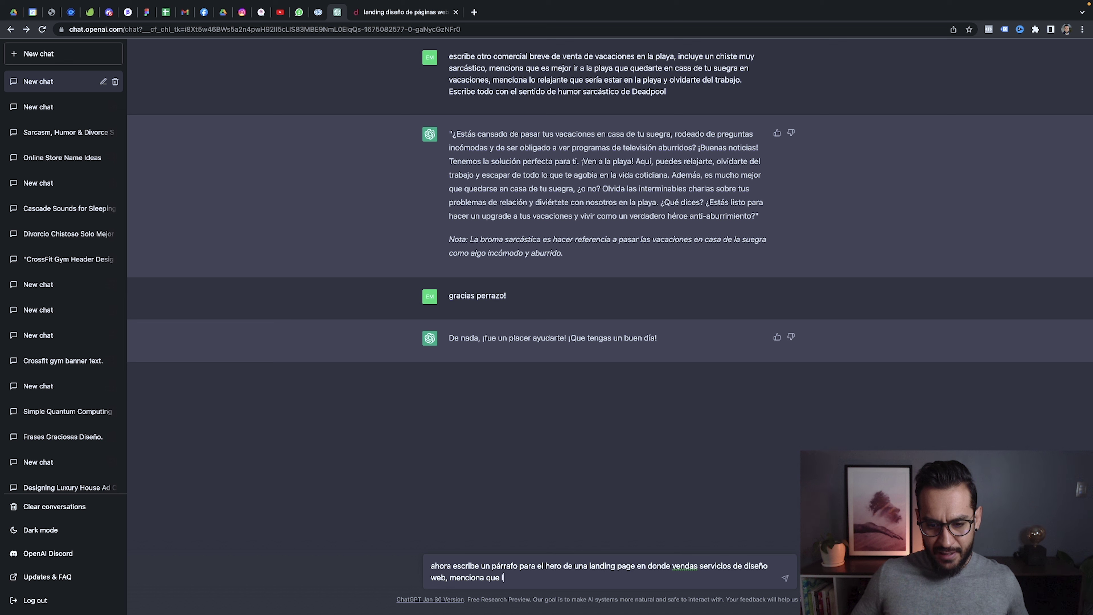
- Continue the prompt with "las páginas web que diseñamos realmente le ayudan a nuestros clientes a conseguir más negocio,"
text(as páginas web que dise)
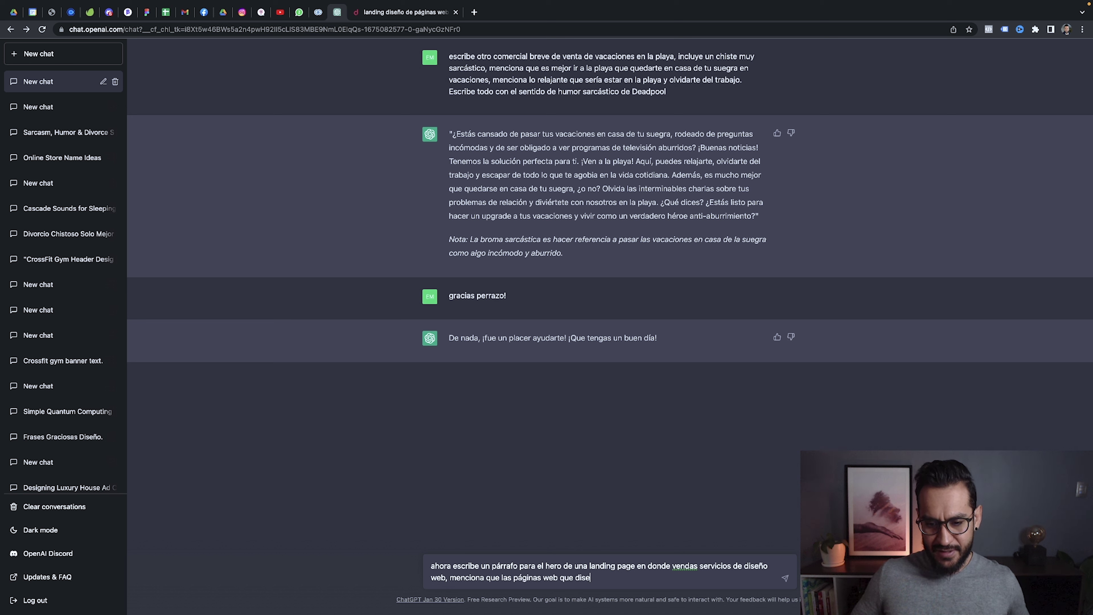
text(ñamos realment)
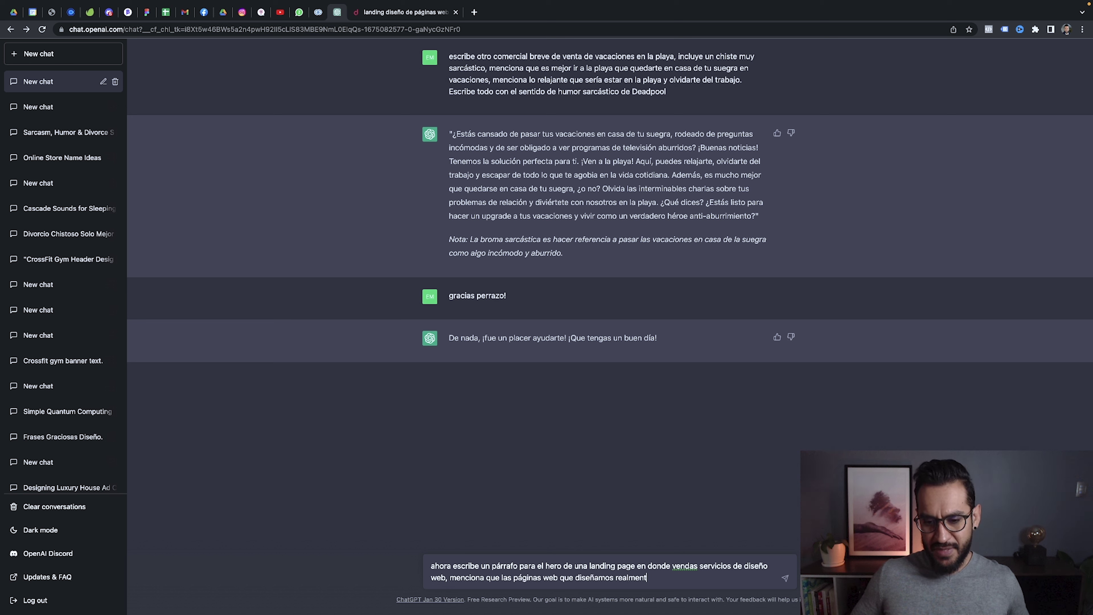
text(e te)
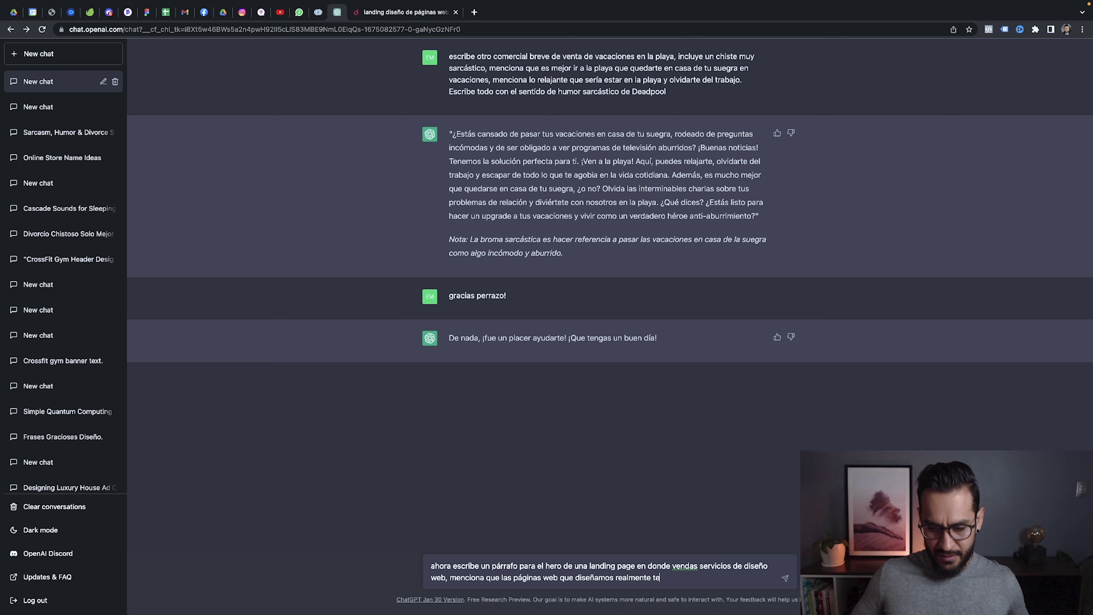
key(BackSpace)
key(BackSpace)
text(le ayudan a nuestr)
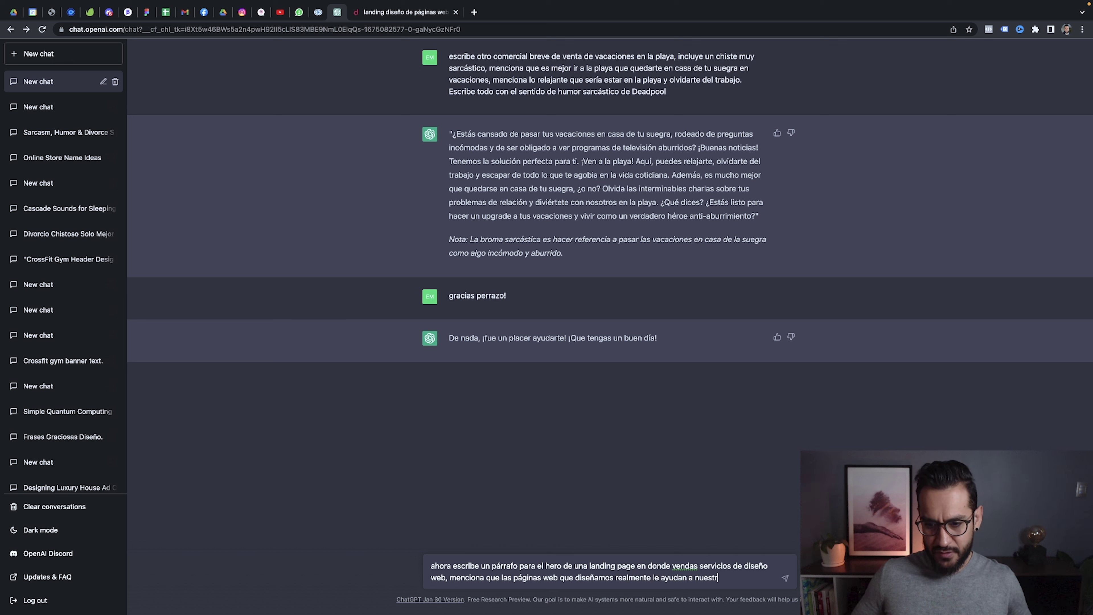
text(os cliente)
text(conse)
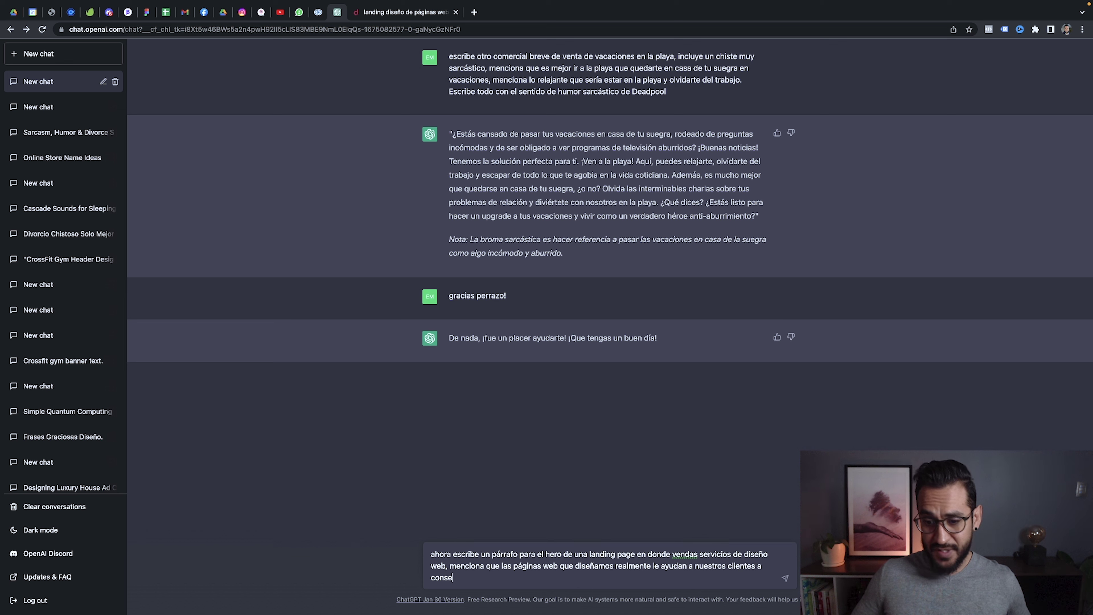
text(guir más negocio,)
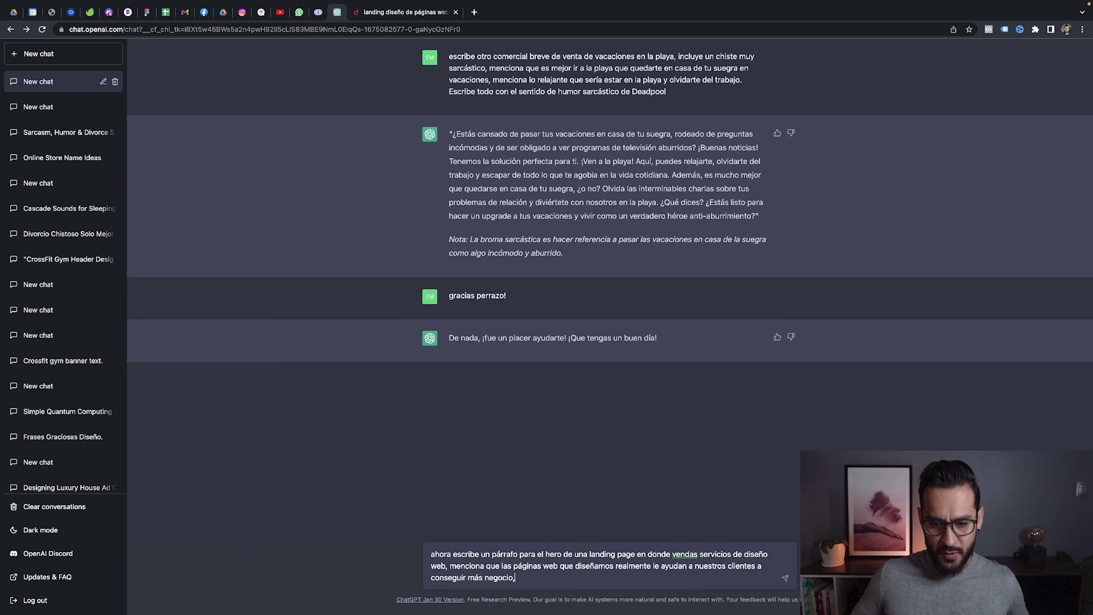
- Add "haz una lista de diferenciadores en bullet points" to the end of the prompt, correcting the spelling of "diferenciadores"
text( haz )
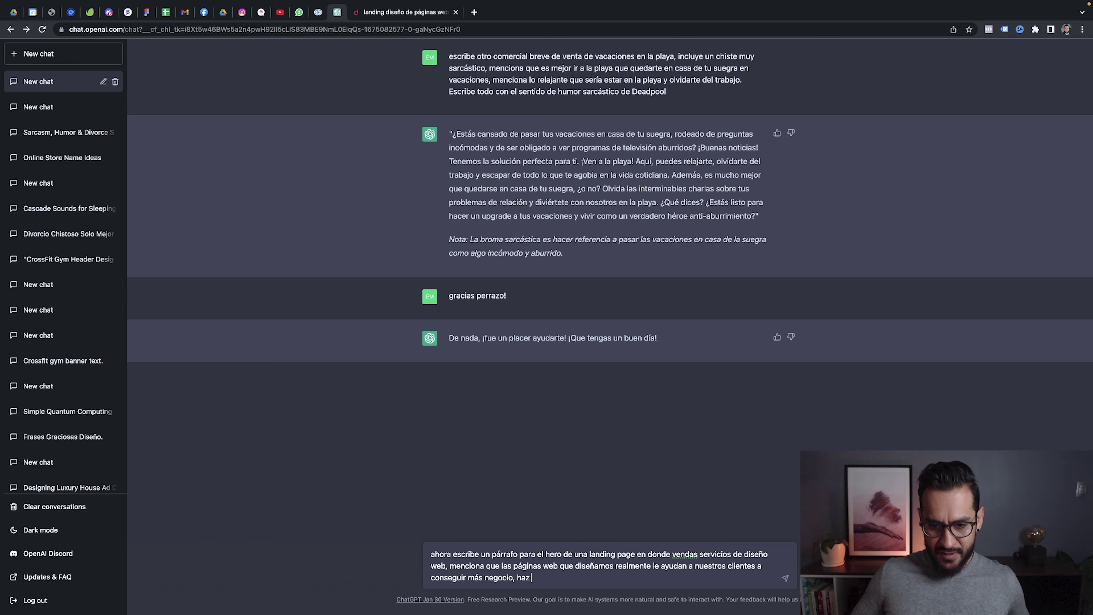
text(una lista de difere)
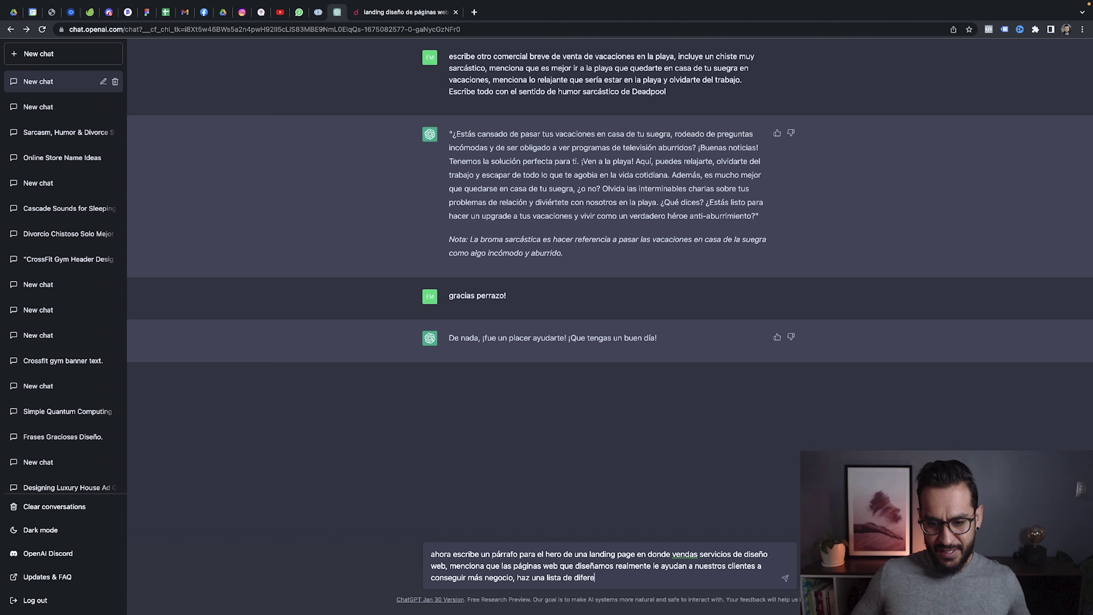
text(ciadores en bullet points)
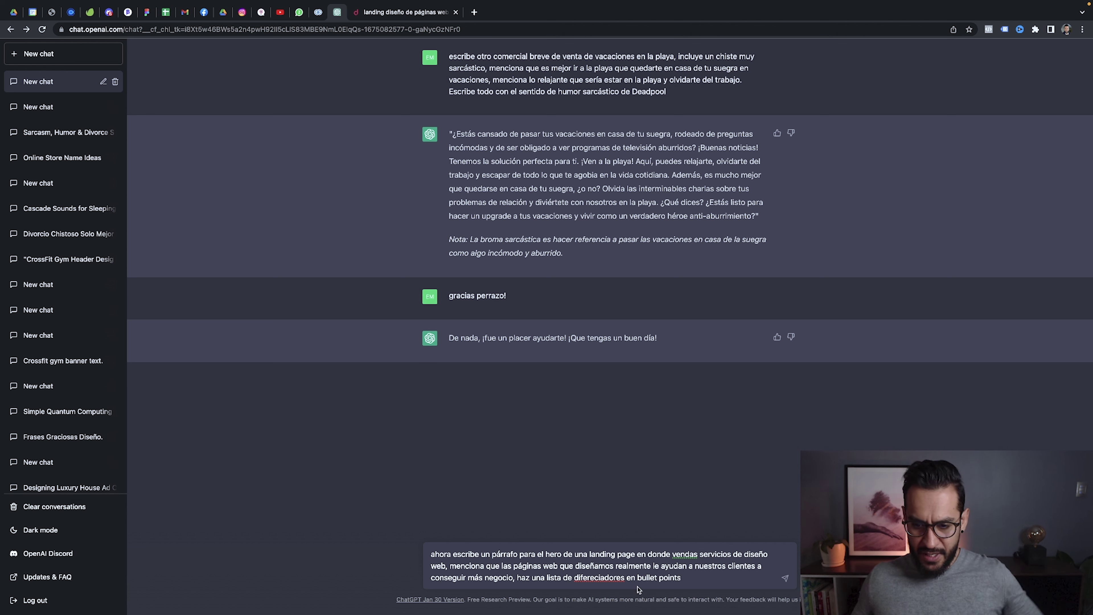
click(598, 589)
text(n)
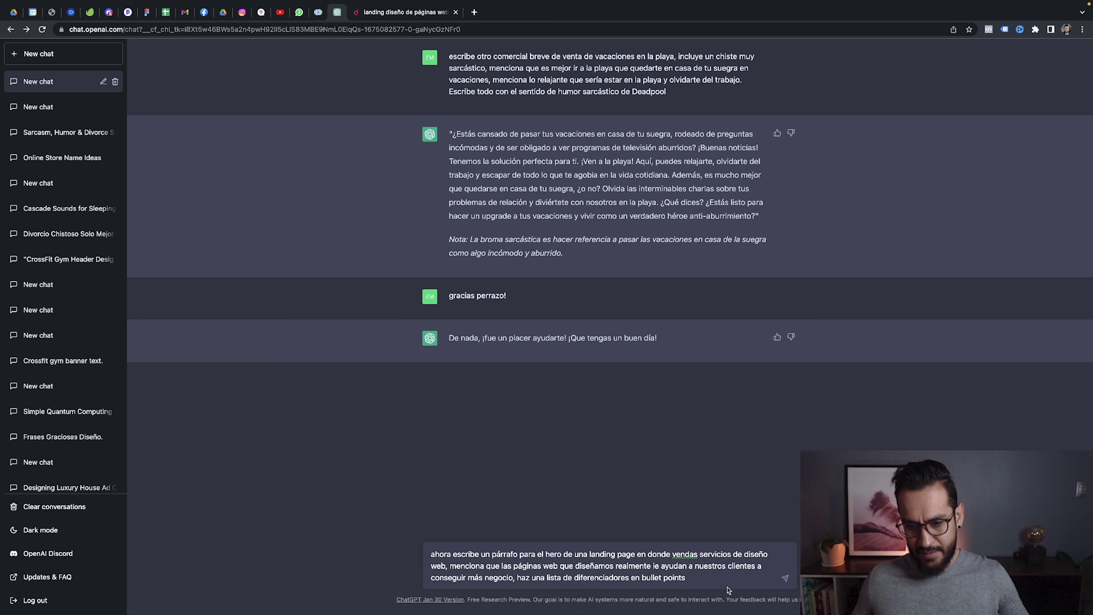
click(704, 577)
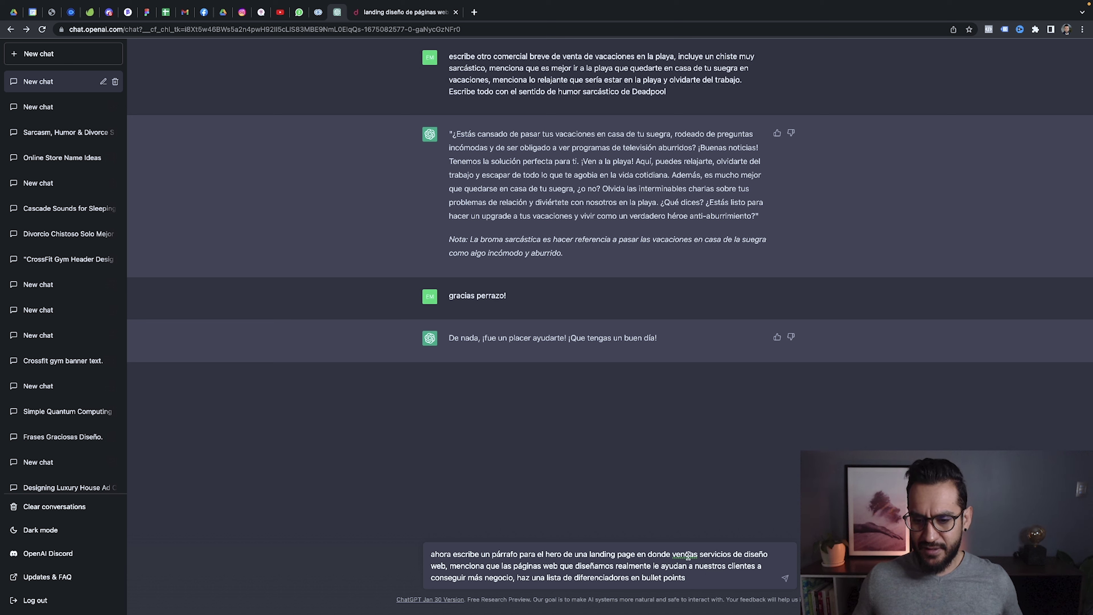
- Insert "nuestros" before "servicios de diseño web" in the unsent prompt
click(699, 555)
text(nuestro)
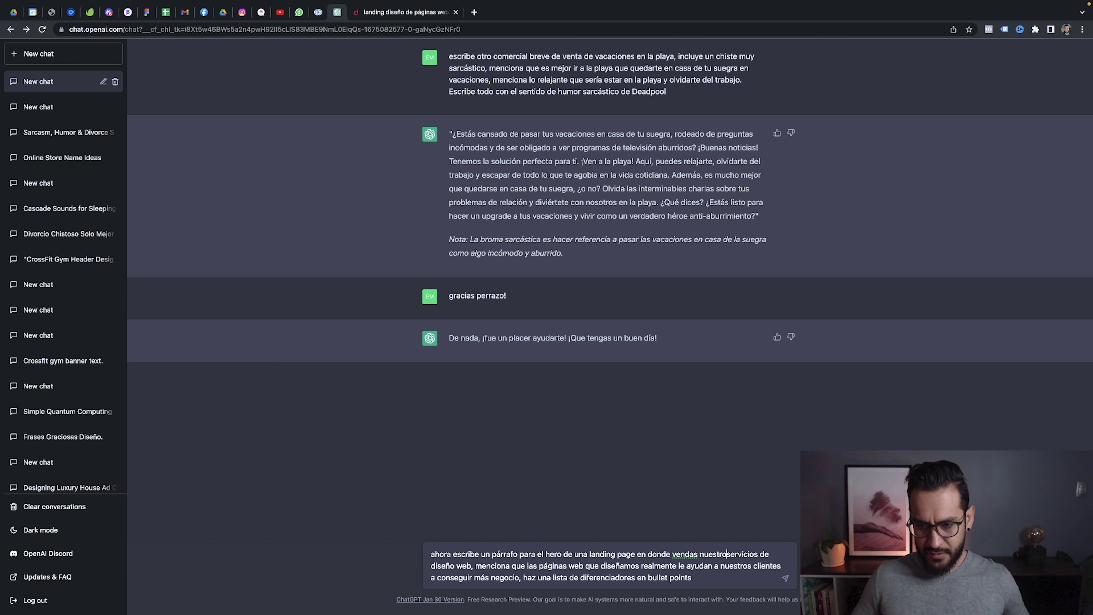
text(s)
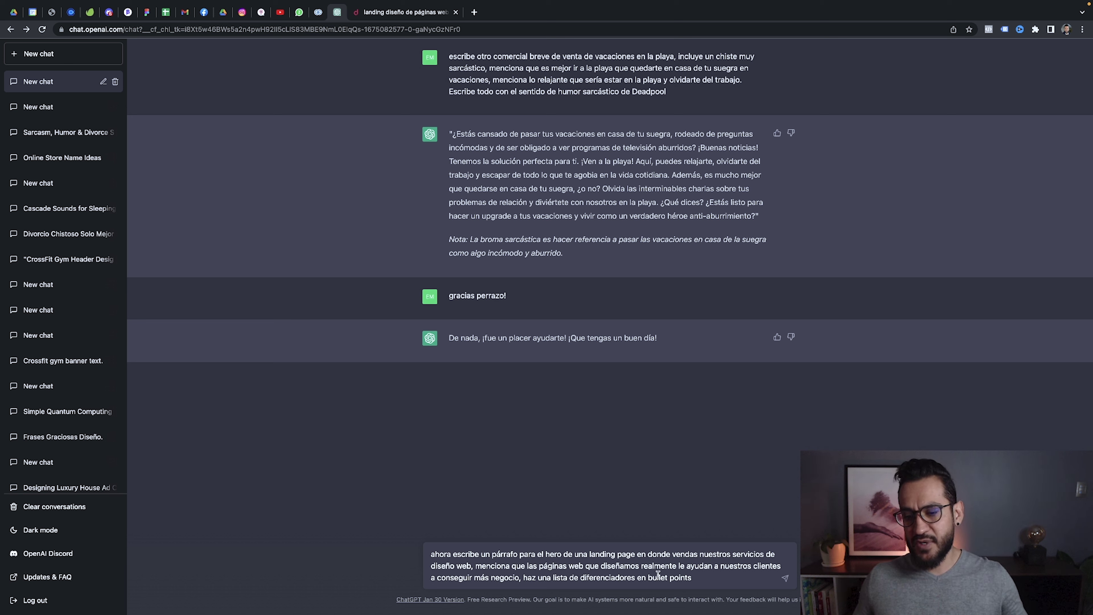
- Insert "que hacemos presupuestos personalizados y" before "haz una lista de diferenciadores" in the prompt
click(522, 577)
text(que hacemos pres)
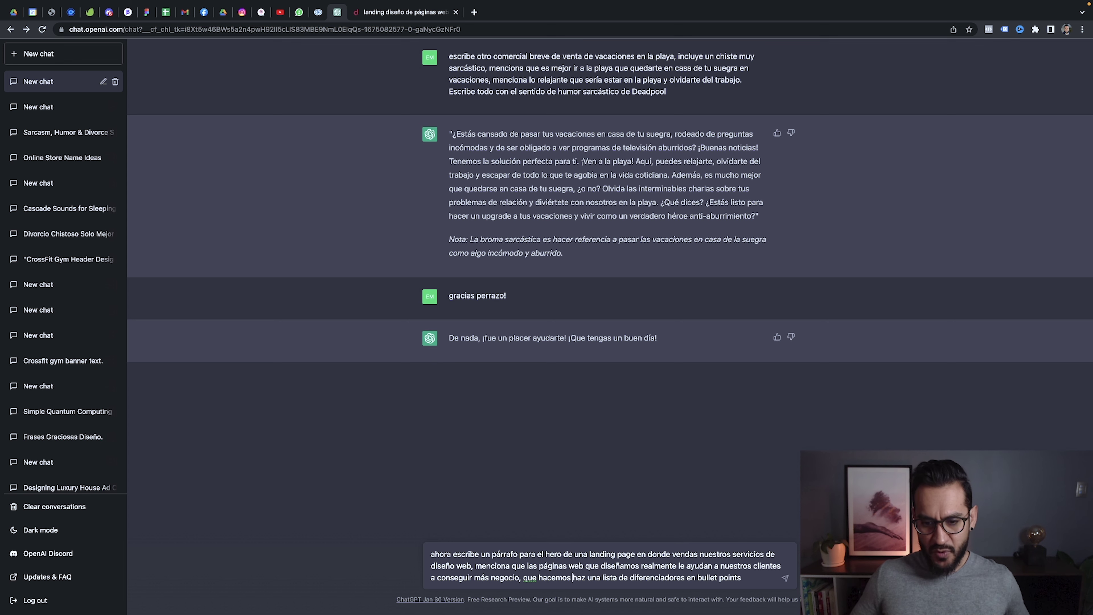
text(upuestos persona)
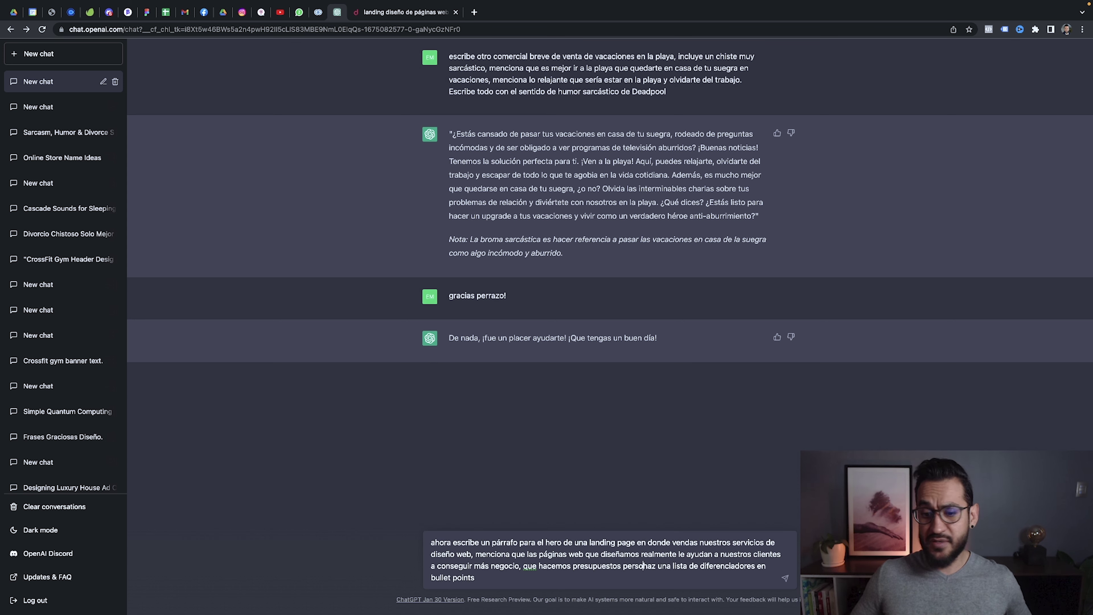
text(lizados y)
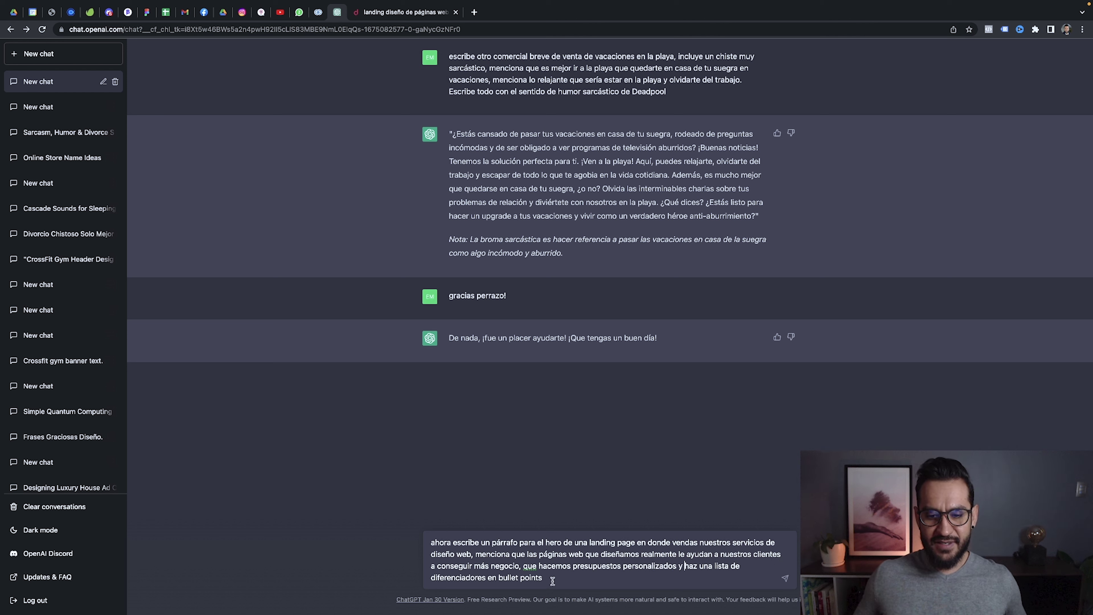
- Add ". Incluye un chiste para darle un buen toque de humor" to the end of the prompt and send it
text( . Incl)
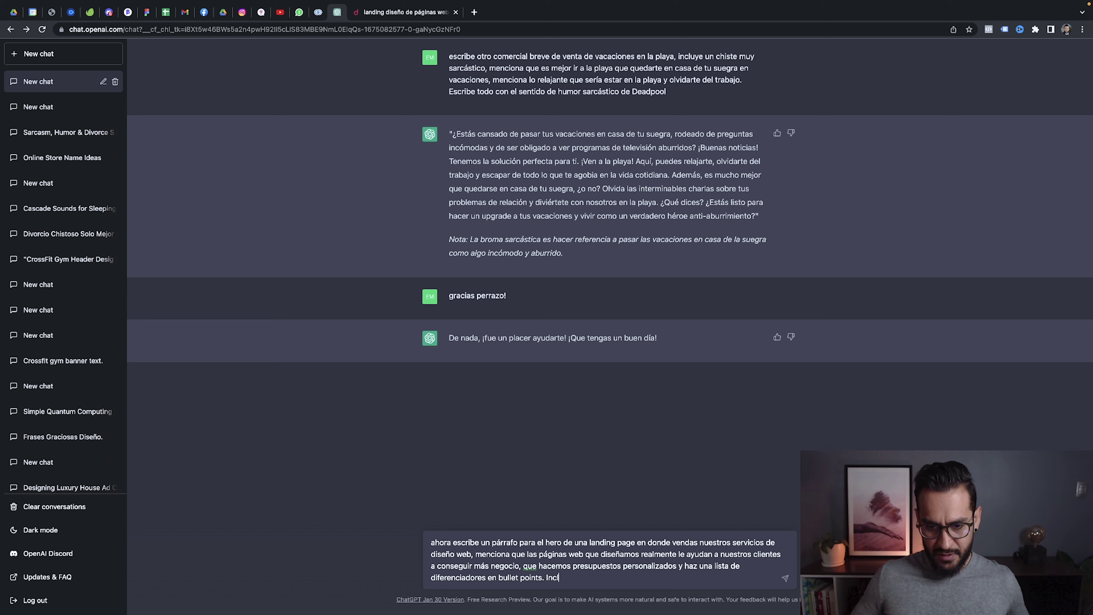
text(uye un)
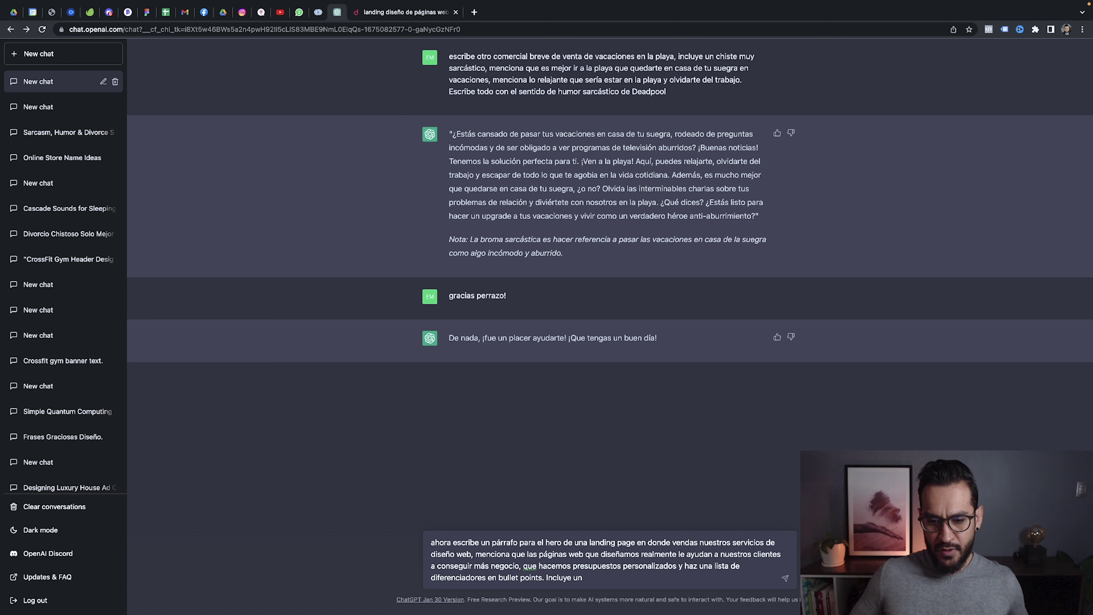
text( chiste para dar)
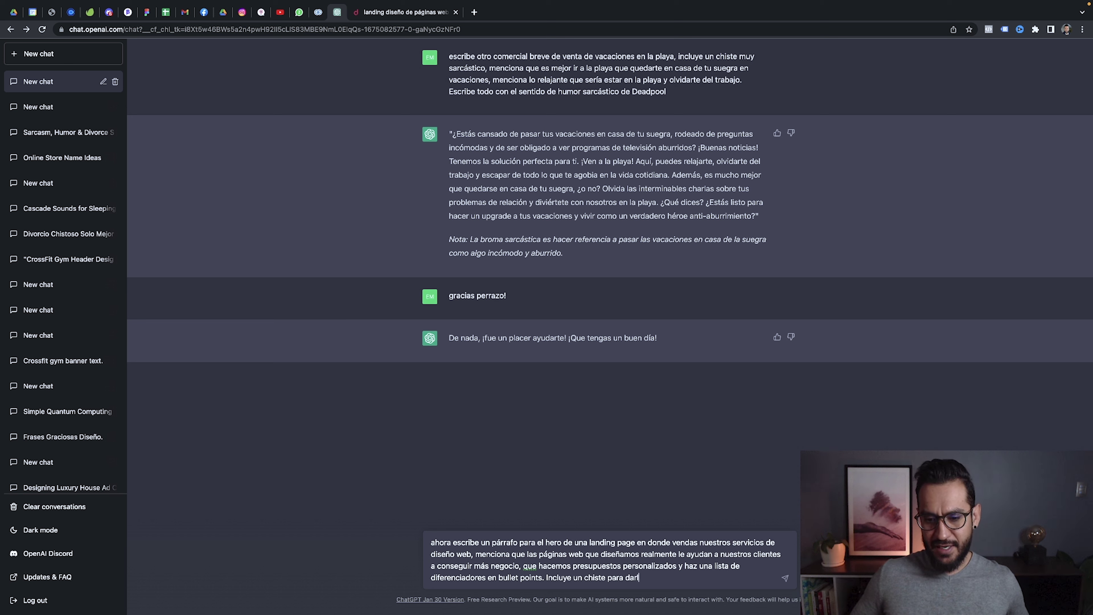
text(le un buye)
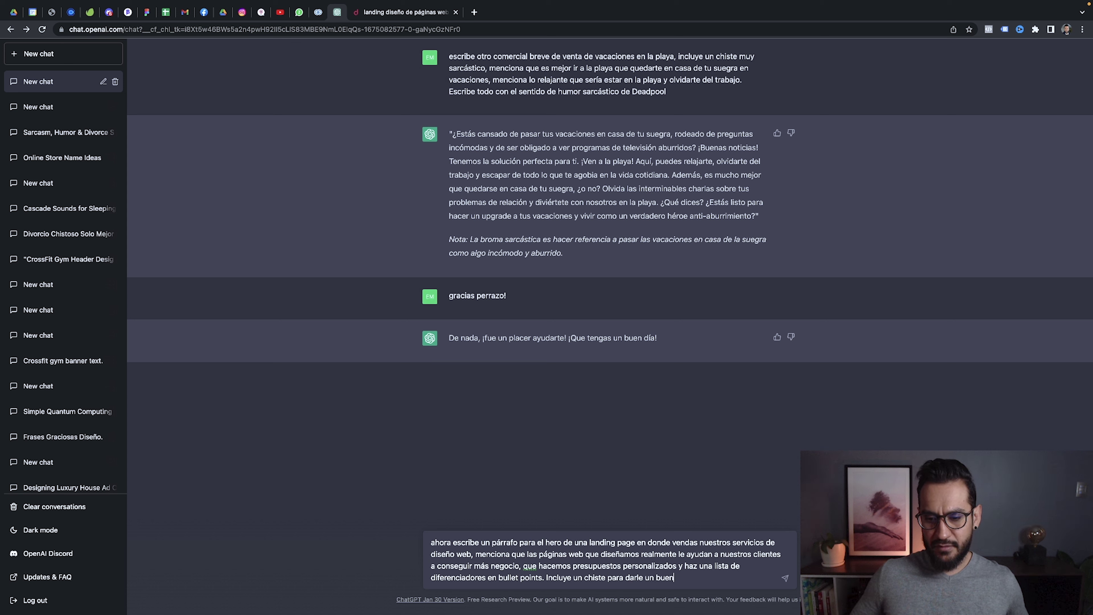
text( toque de humor)
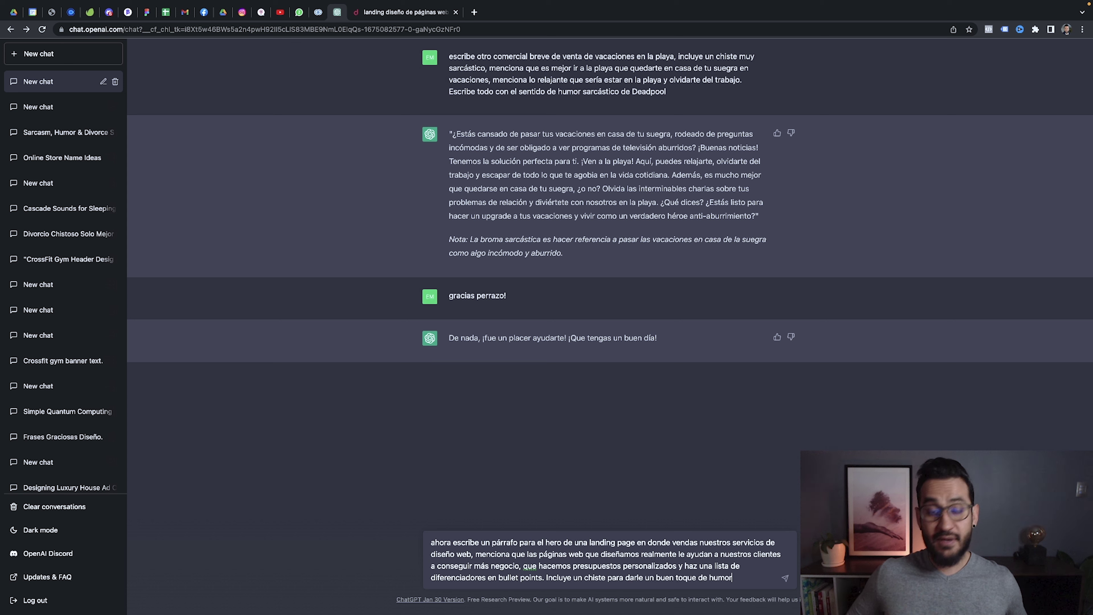
key(Return)
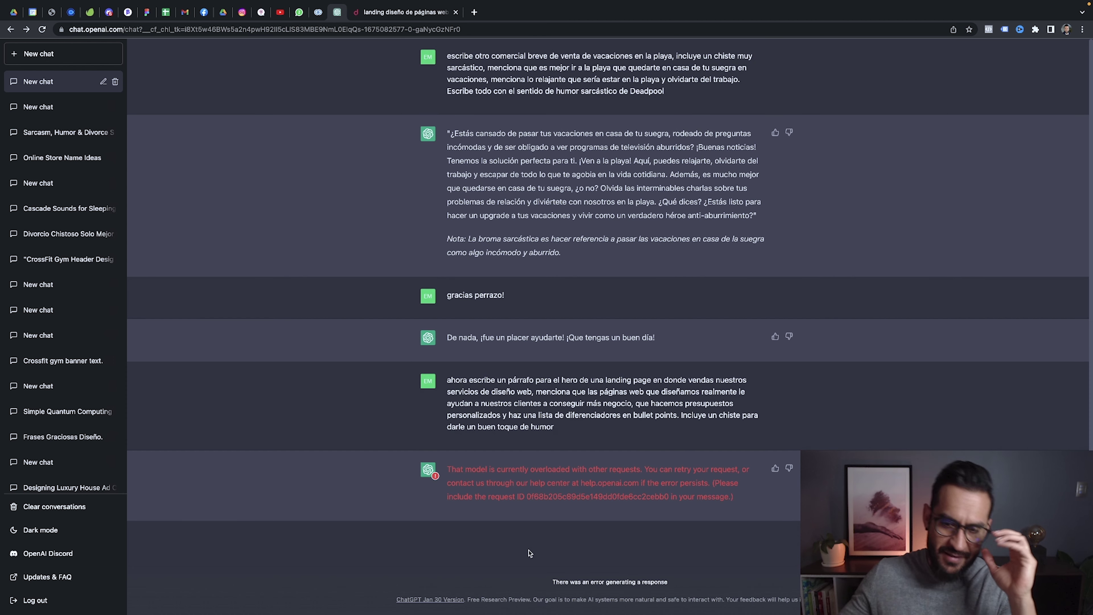
- Copy the sent landing page hero prompt, reload the page, and submit the same prompt in a fresh chat
drag(554, 427, 447, 381)
key(super+c)
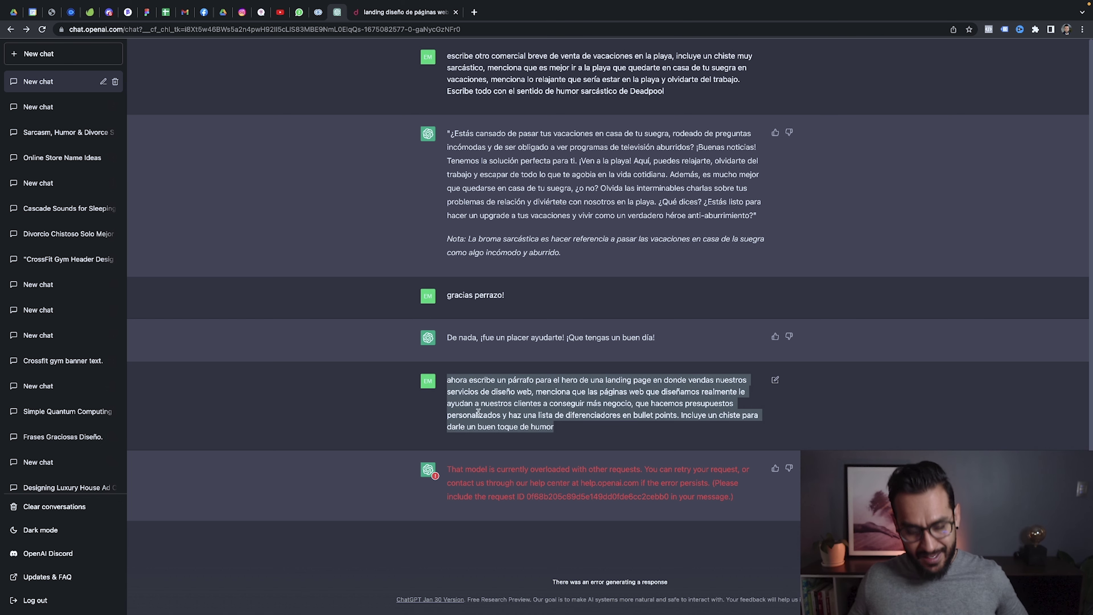
key(super+r)
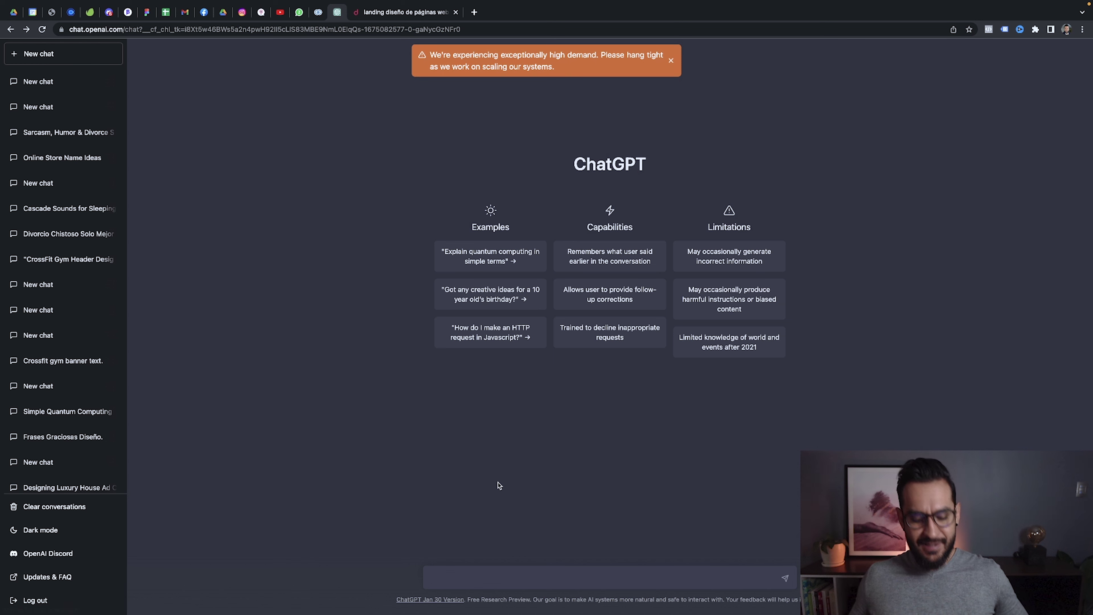
key(super+v)
key(Return)
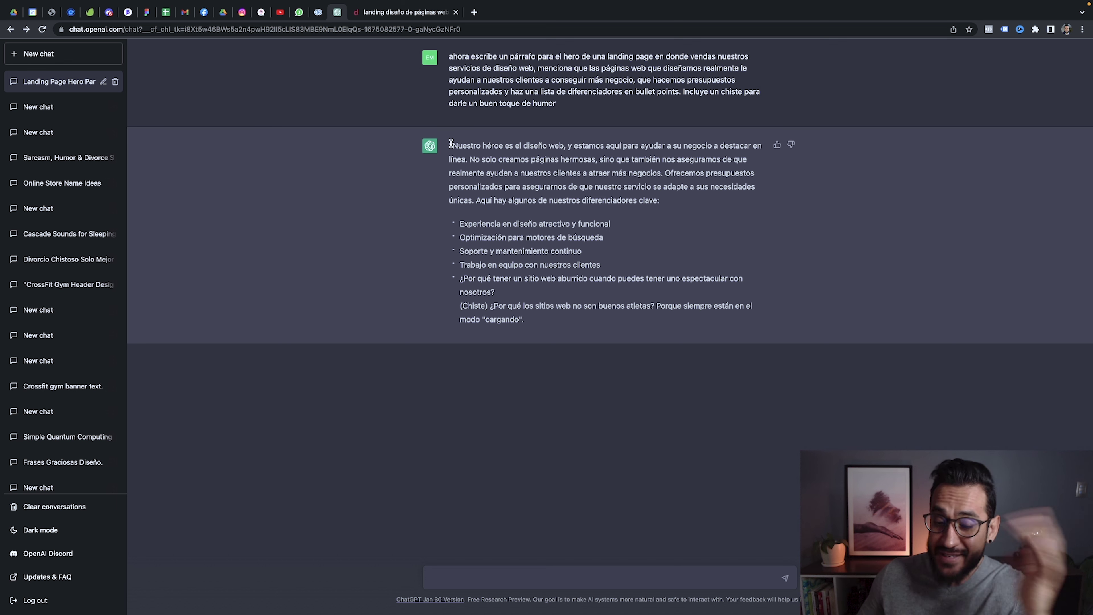
- Compare the generated hero paragraph and differentiators with the hero section of the Digital Crew web design landing page
drag(451, 144, 545, 292)
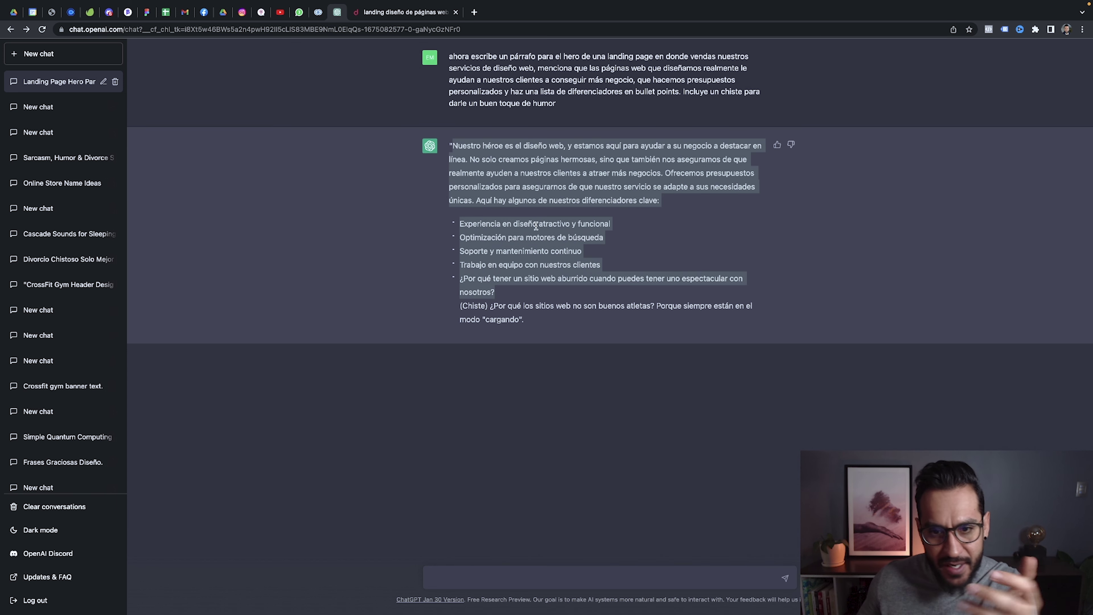
click(394, 16)
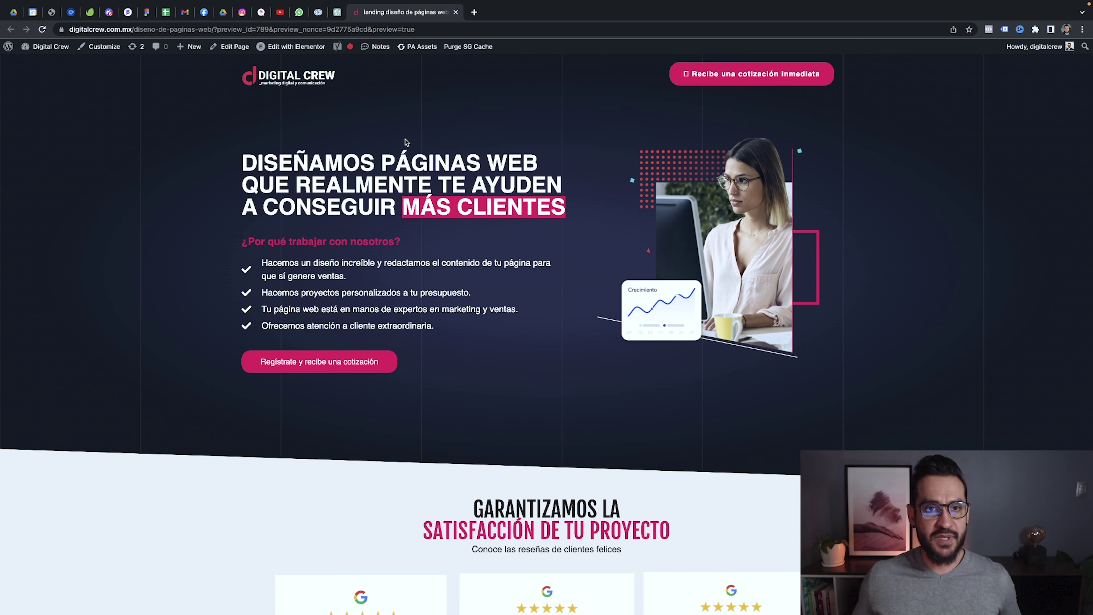
click(337, 12)
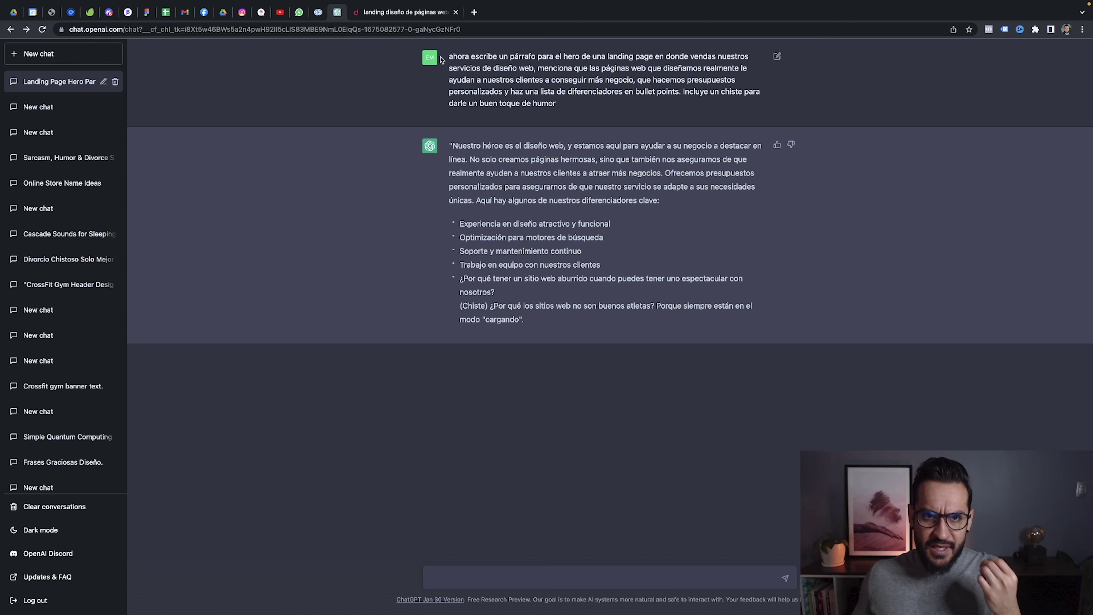
click(420, 16)
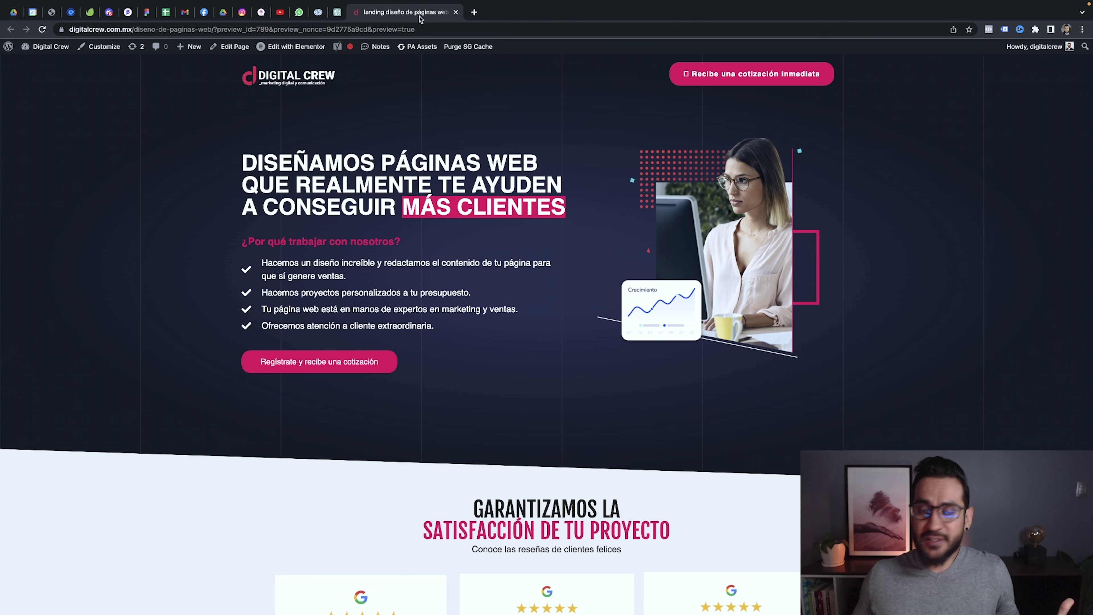